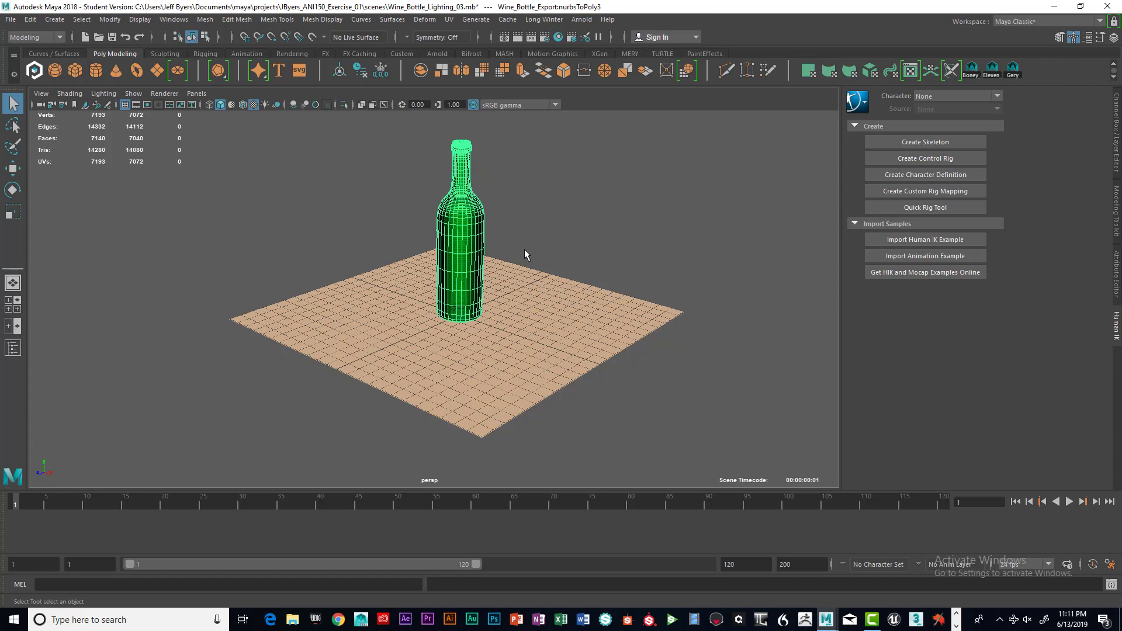
Step: Open the render settings for the wine bottle scene
alt+drag(613, 241, 618, 230)
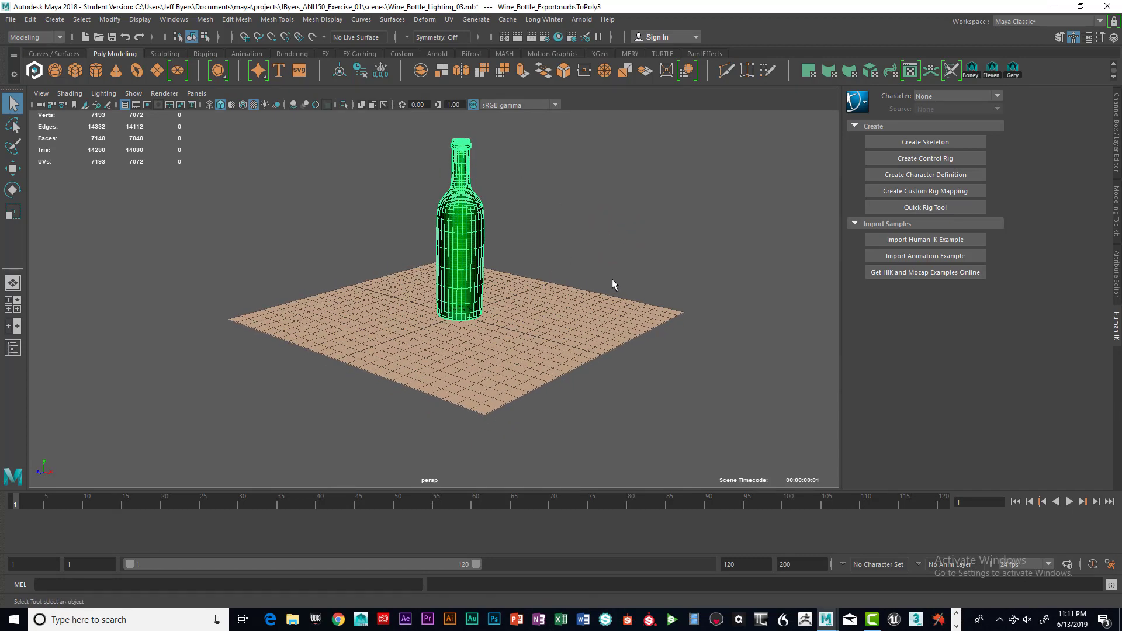
alt+drag(609, 231, 605, 223)
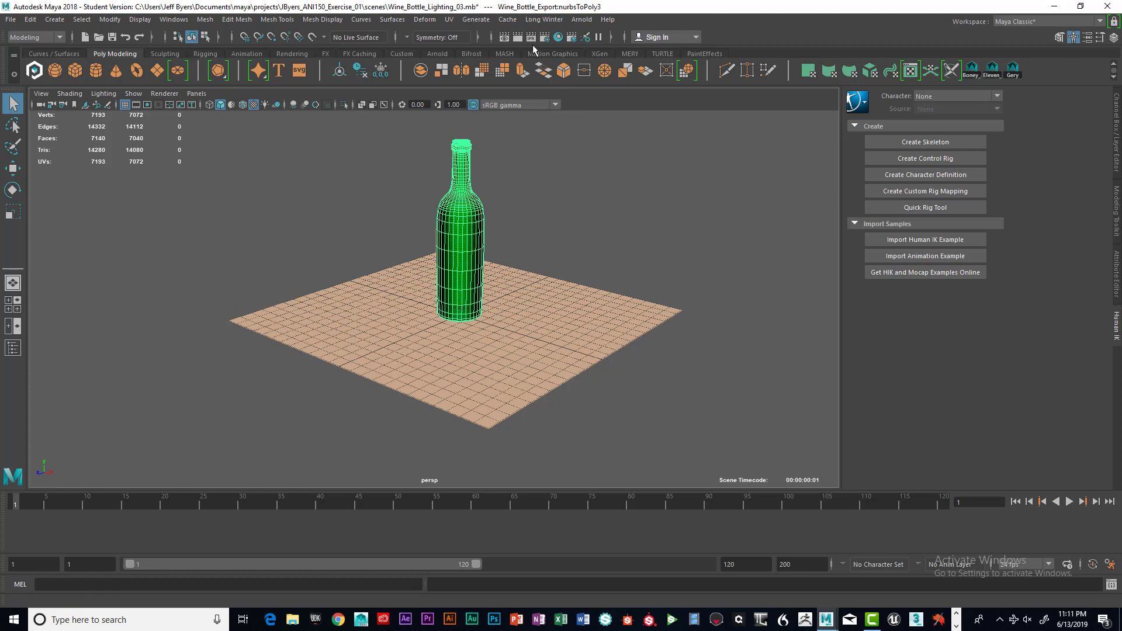
click(545, 36)
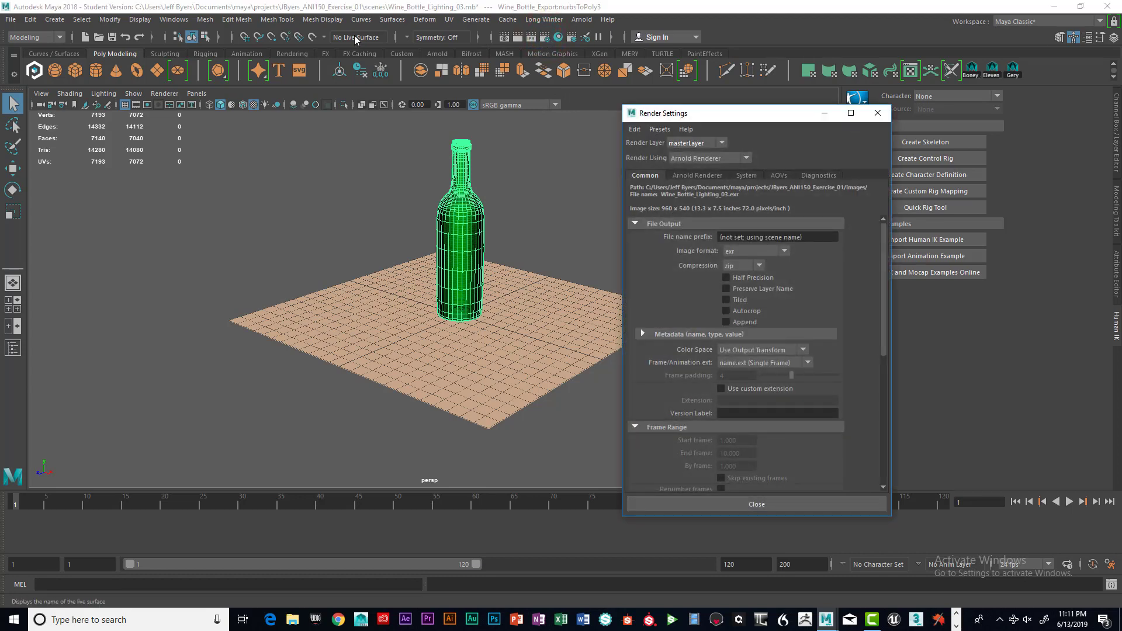
click(174, 19)
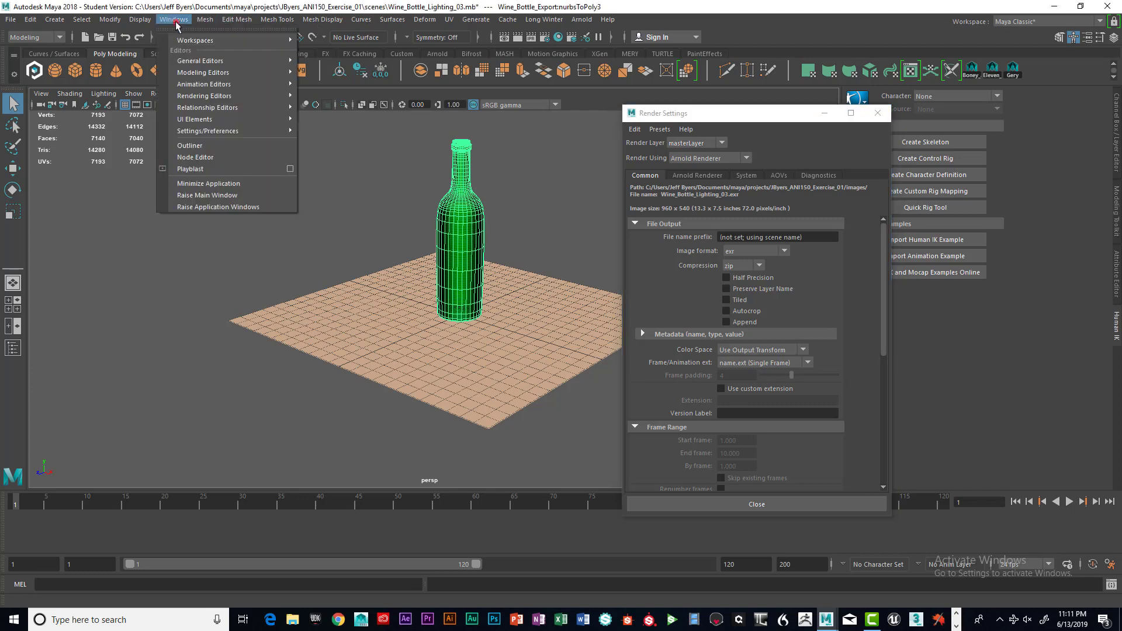
mouse_move(263, 95)
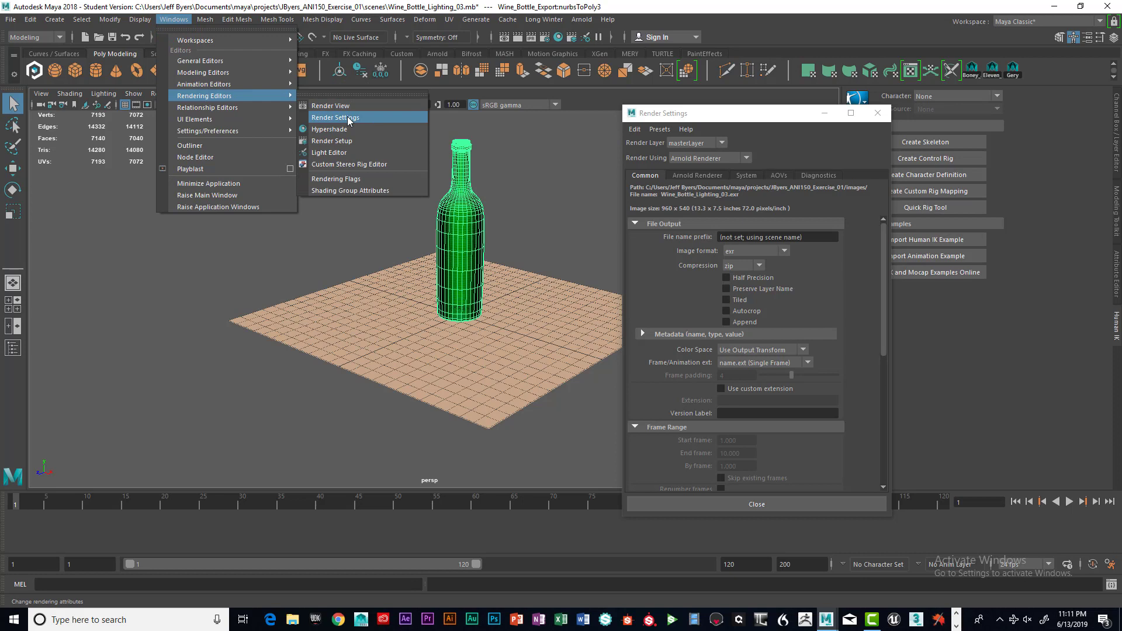
click(717, 108)
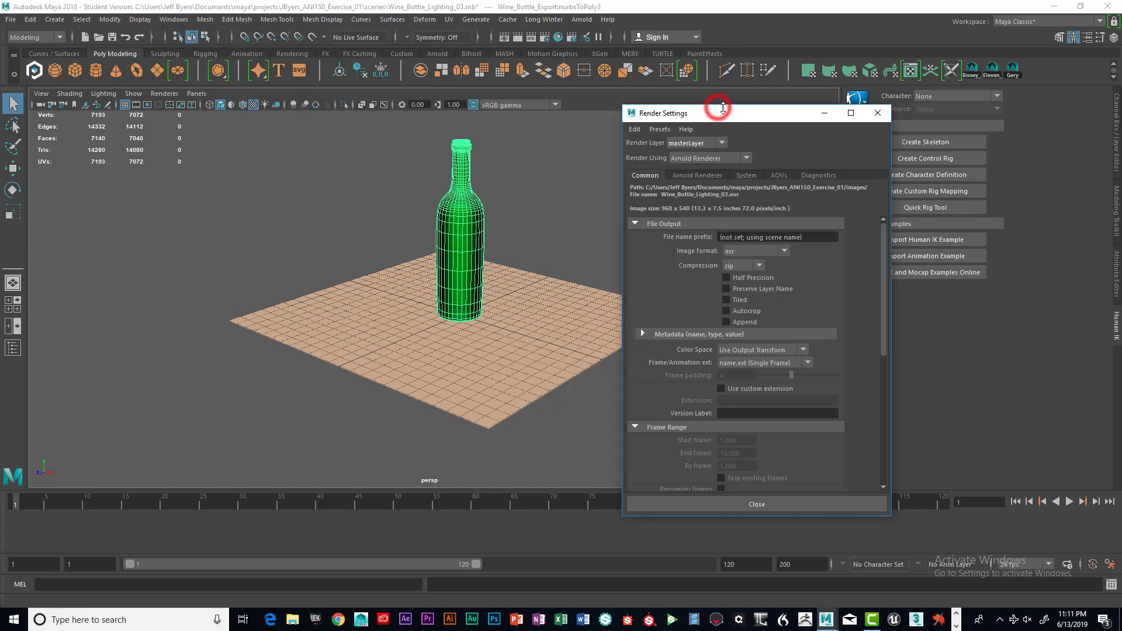
Step: Switch the renderer to Maya Software and back to Arnold Renderer
click(727, 158)
click(718, 169)
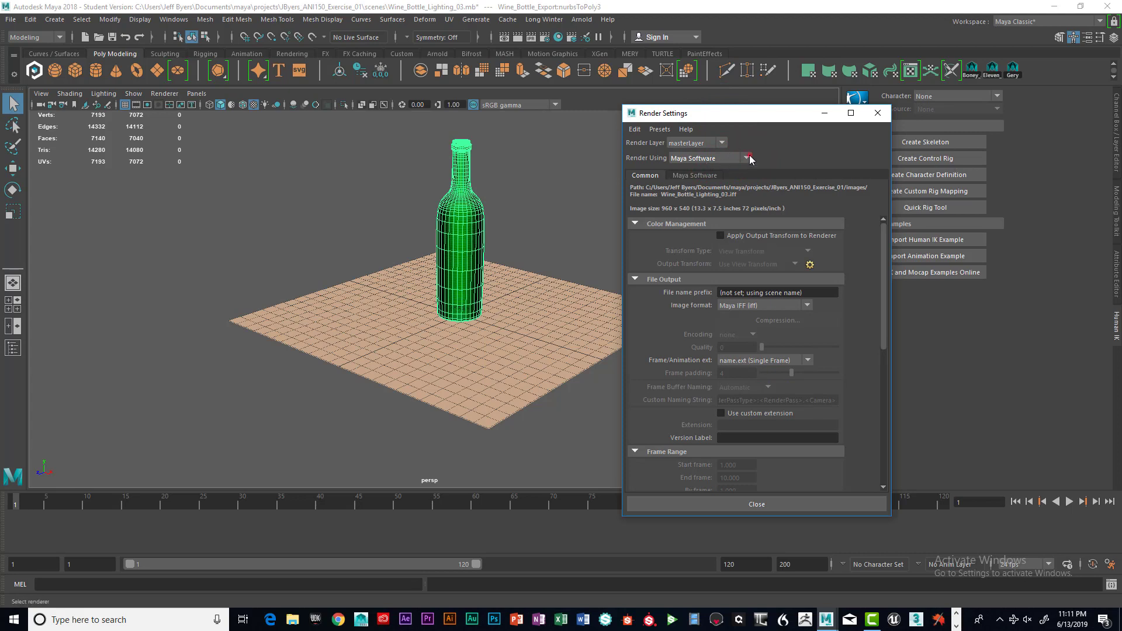
click(742, 158)
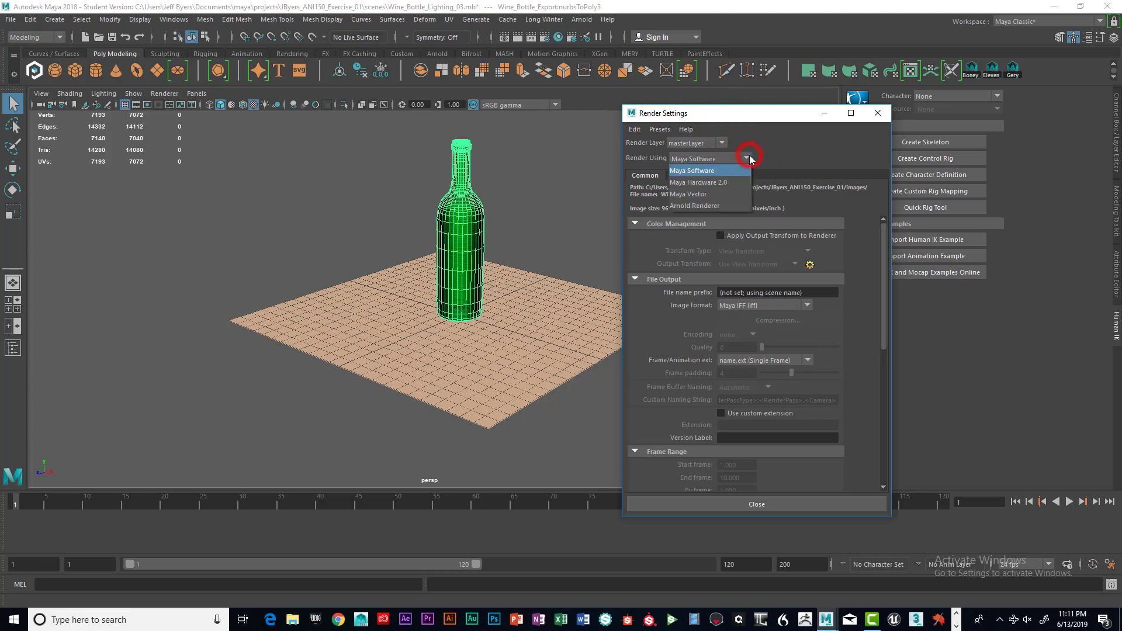
click(714, 202)
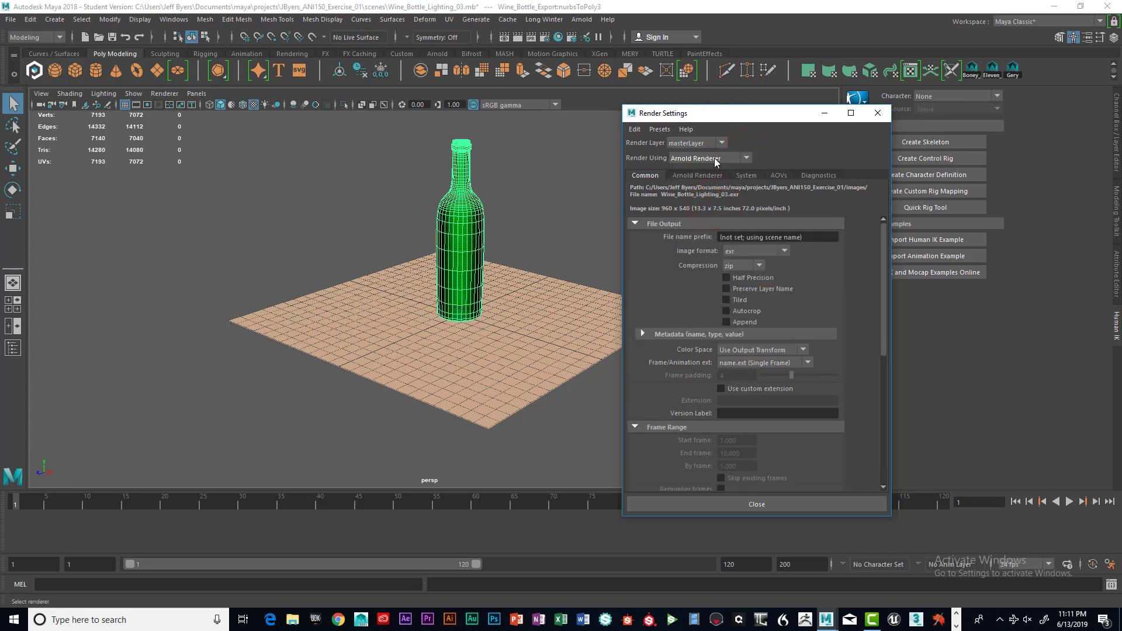
Step: Examine the Arnold sampling settings, including Camera (AA), Diffuse, Transmission, SSS and Volume Indirect
click(693, 174)
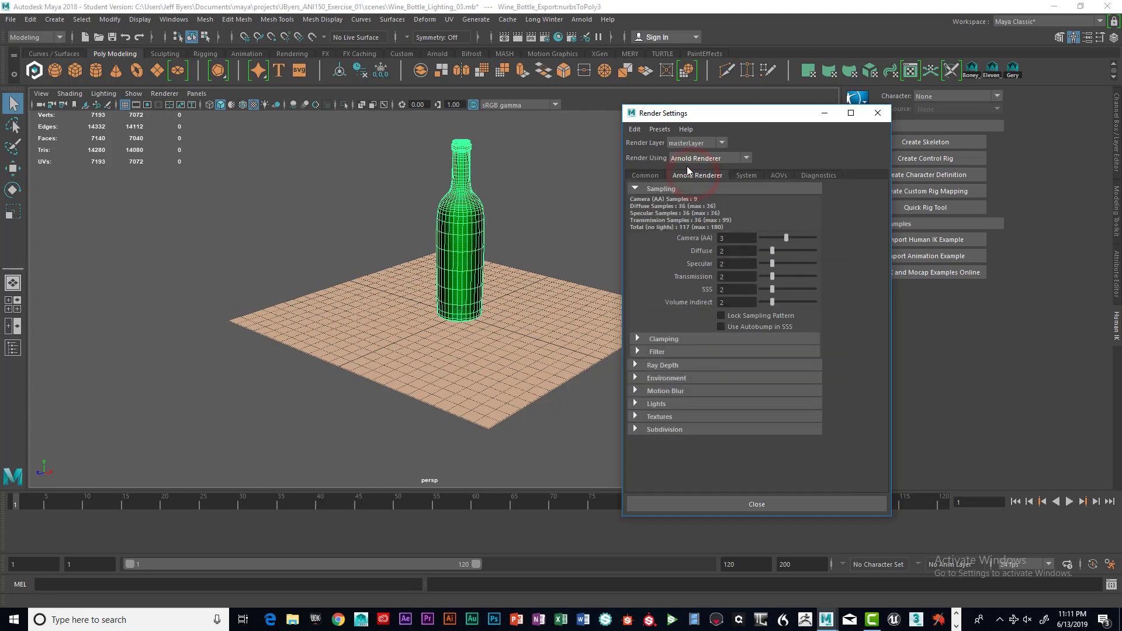
double_click(730, 239)
click(731, 272)
double_click(723, 290)
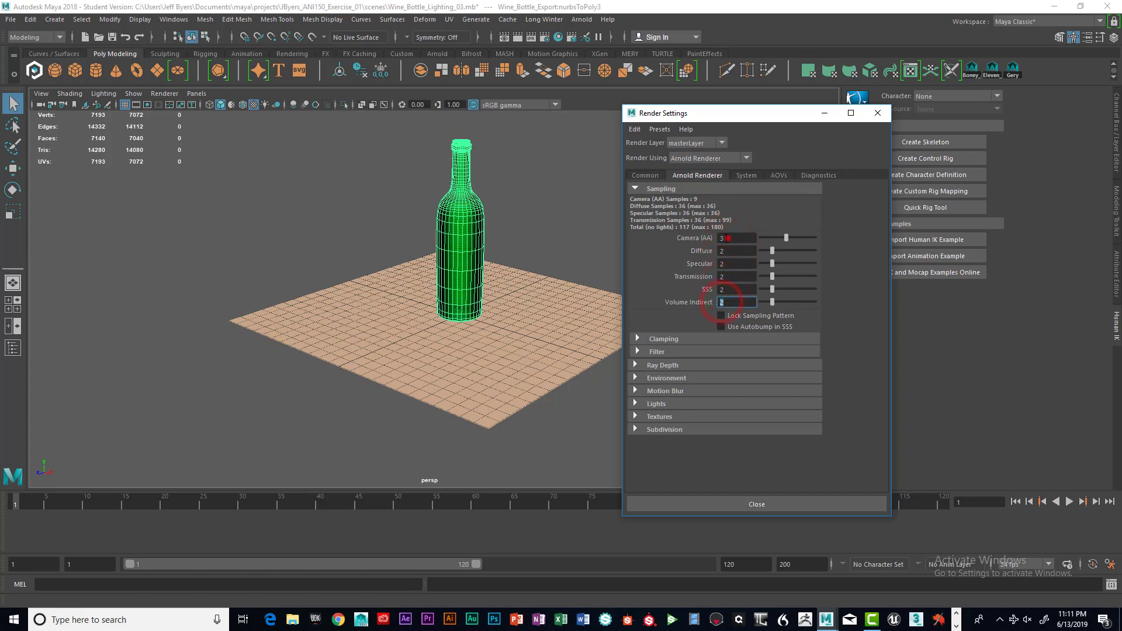
double_click(728, 252)
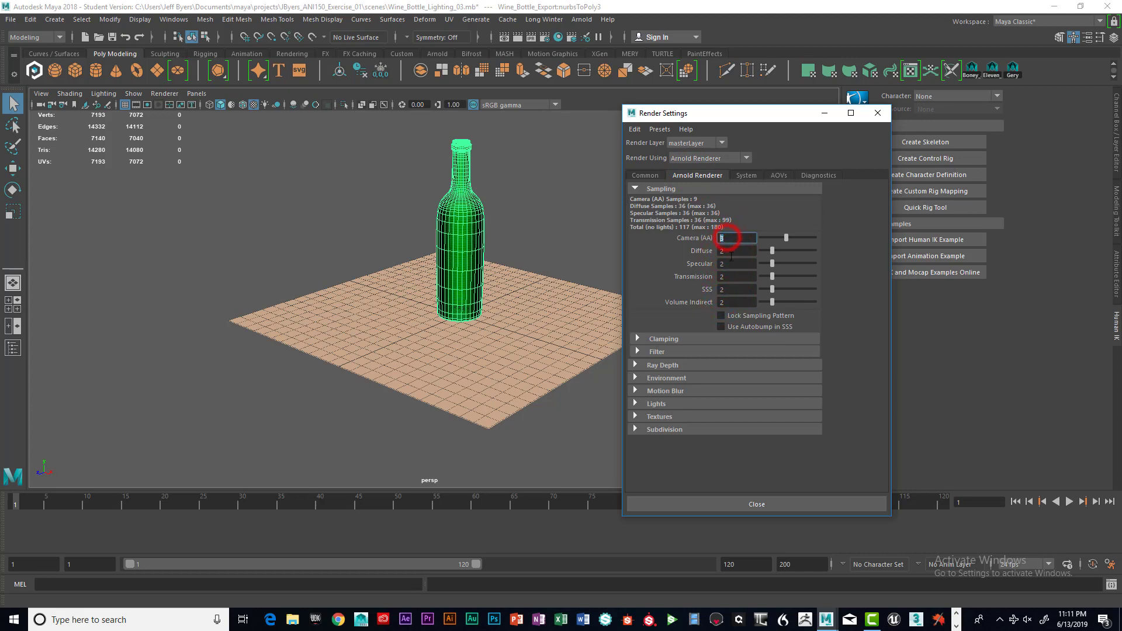
double_click(723, 238)
double_click(725, 251)
Step: Examine the Arnold ray depth settings from Total to Transparency Depth, focusing on the Transmission value
click(635, 364)
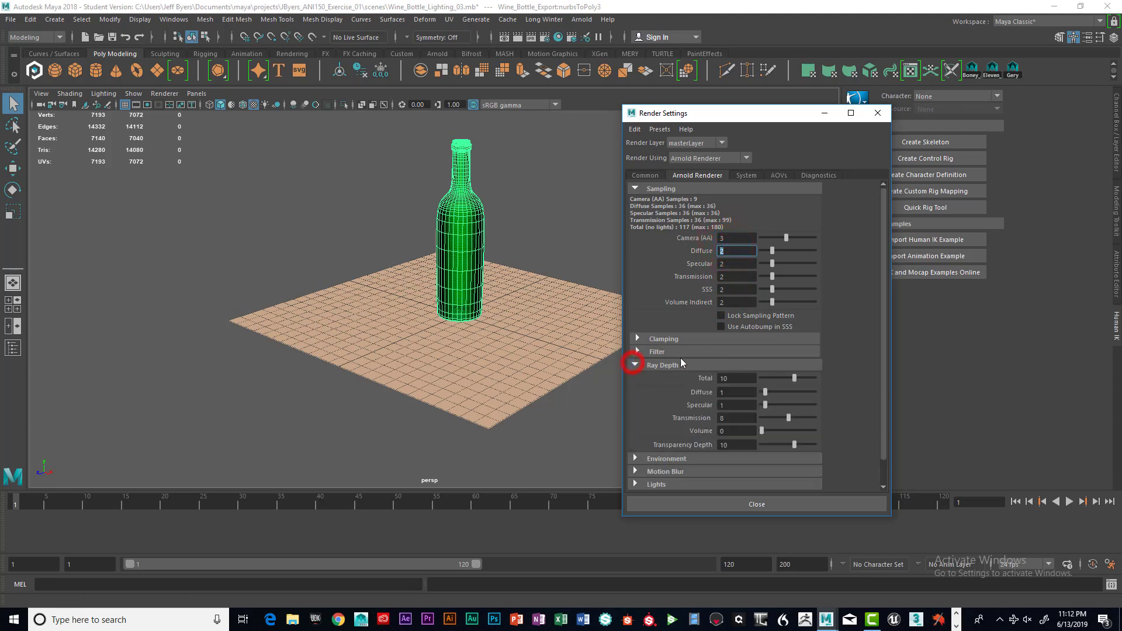
double_click(731, 378)
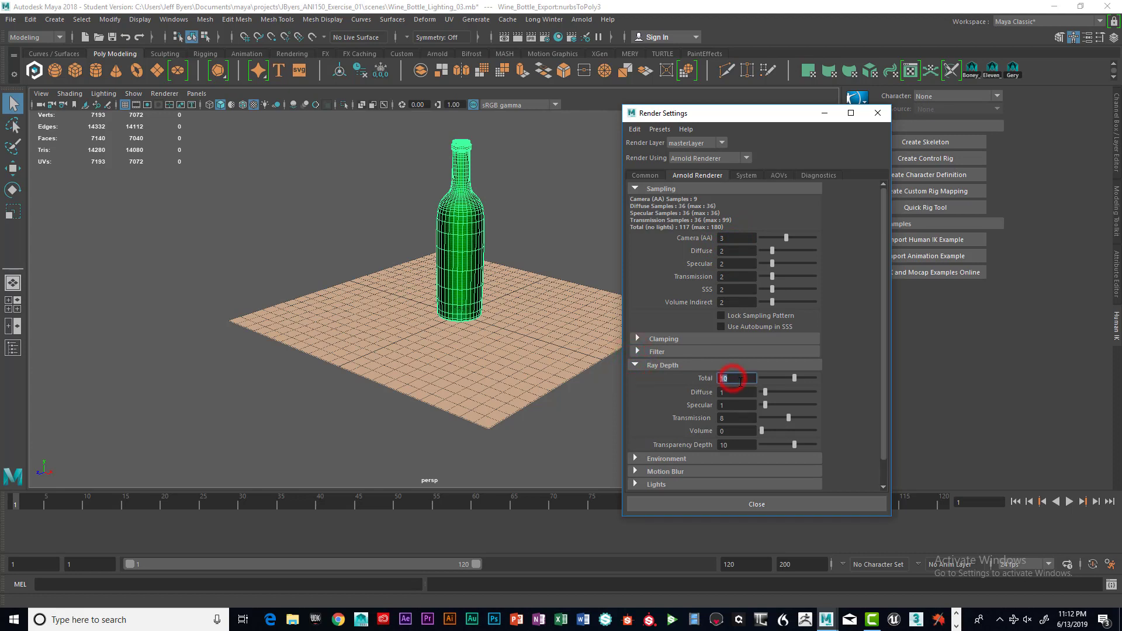
double_click(728, 392)
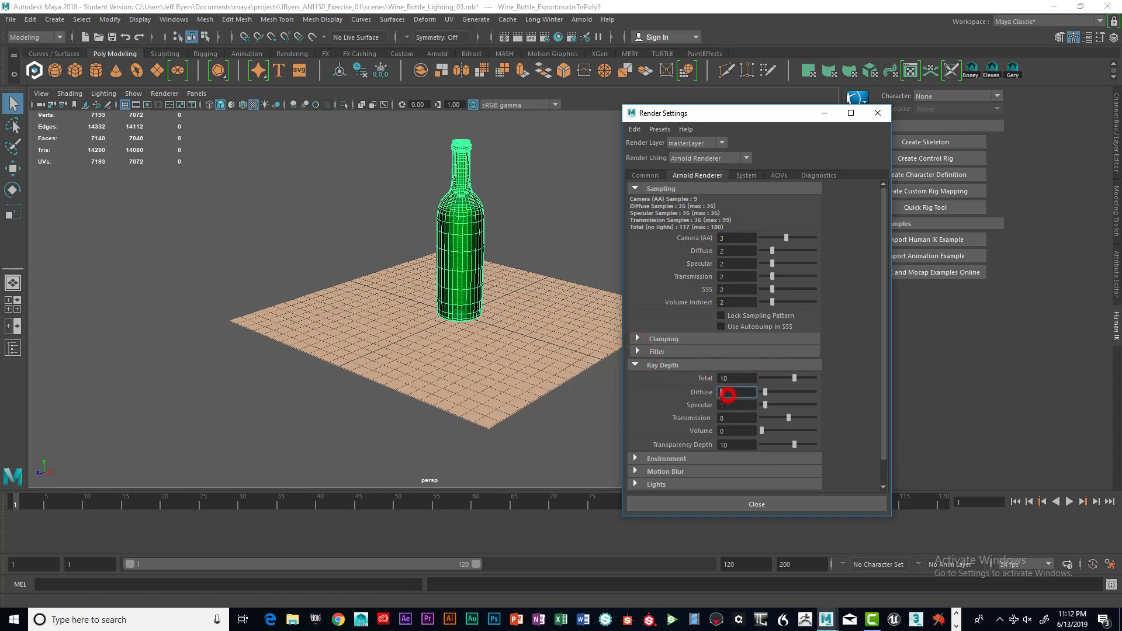
double_click(728, 405)
double_click(724, 417)
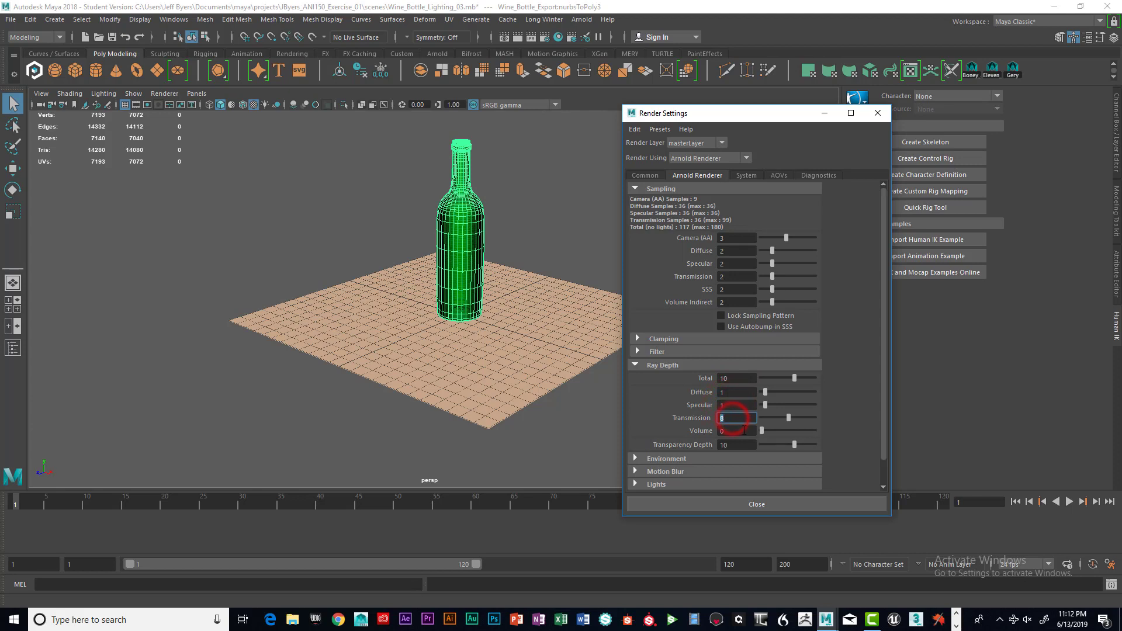
double_click(733, 431)
double_click(738, 445)
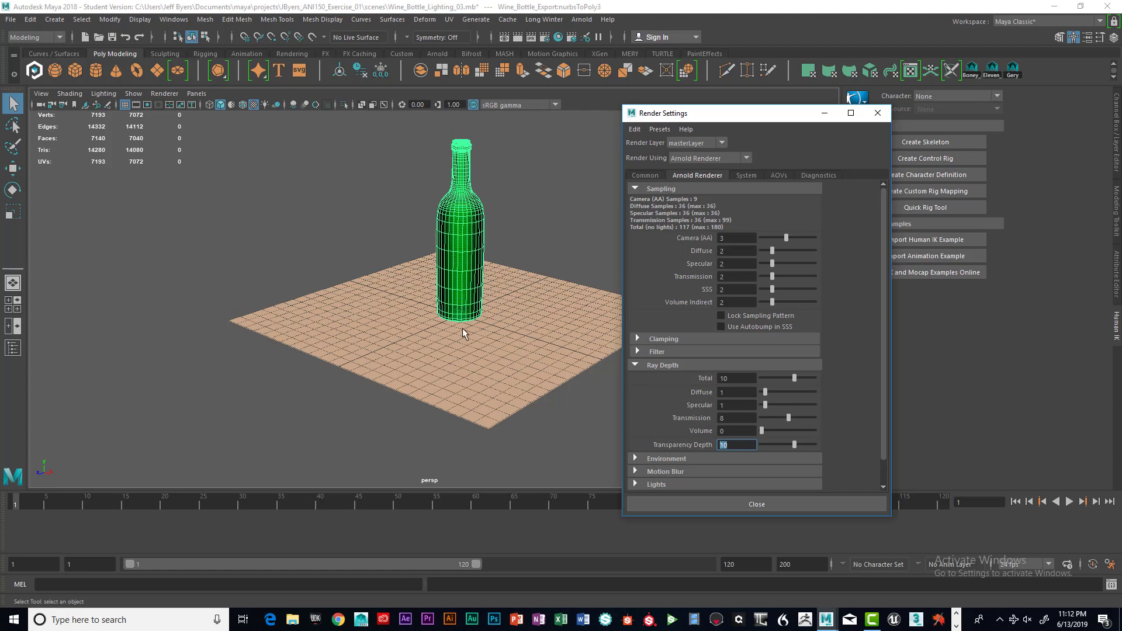
double_click(740, 419)
drag(736, 418, 703, 418)
double_click(729, 419)
double_click(730, 417)
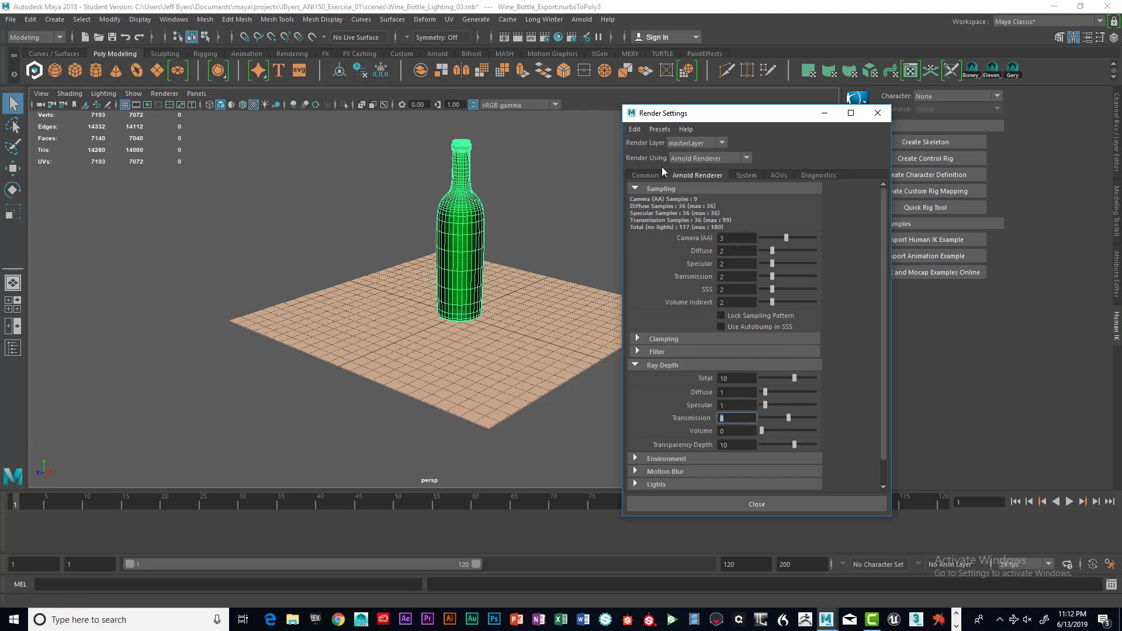
Step: Set the image size preset to HD_540 in the common render settings
click(645, 176)
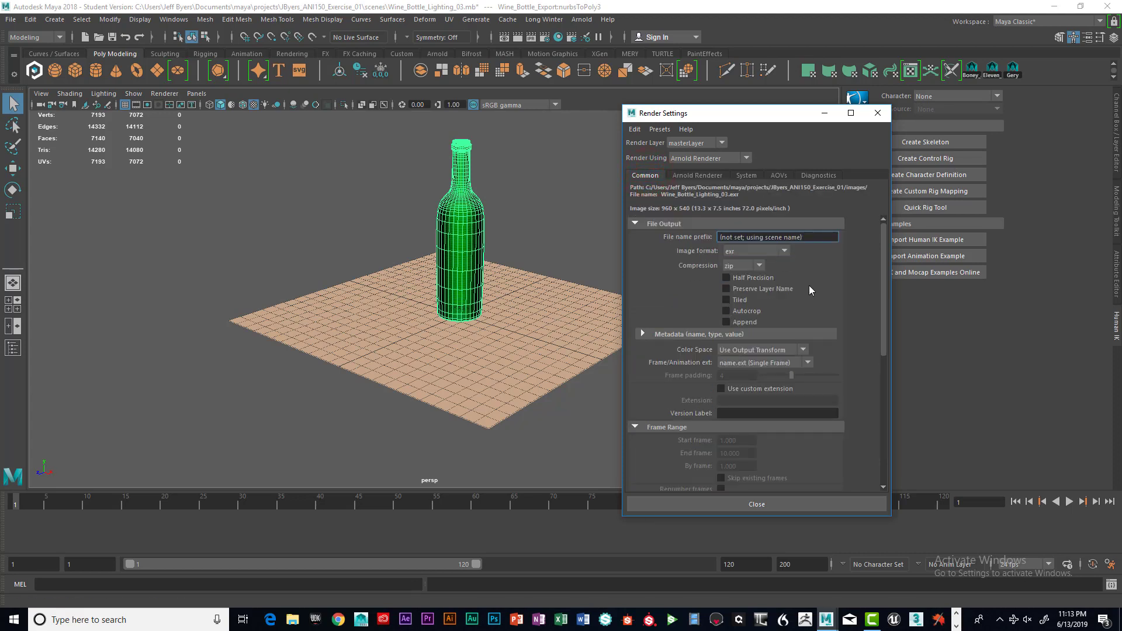
scroll(809, 286, down, 3)
scroll(811, 278, down, 8)
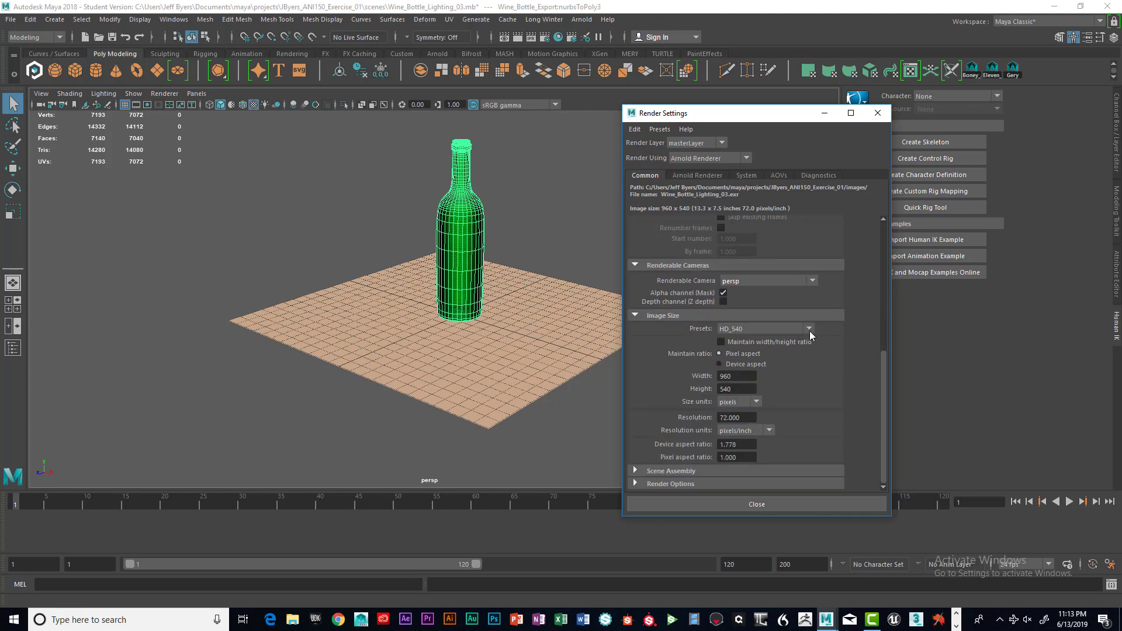
click(809, 329)
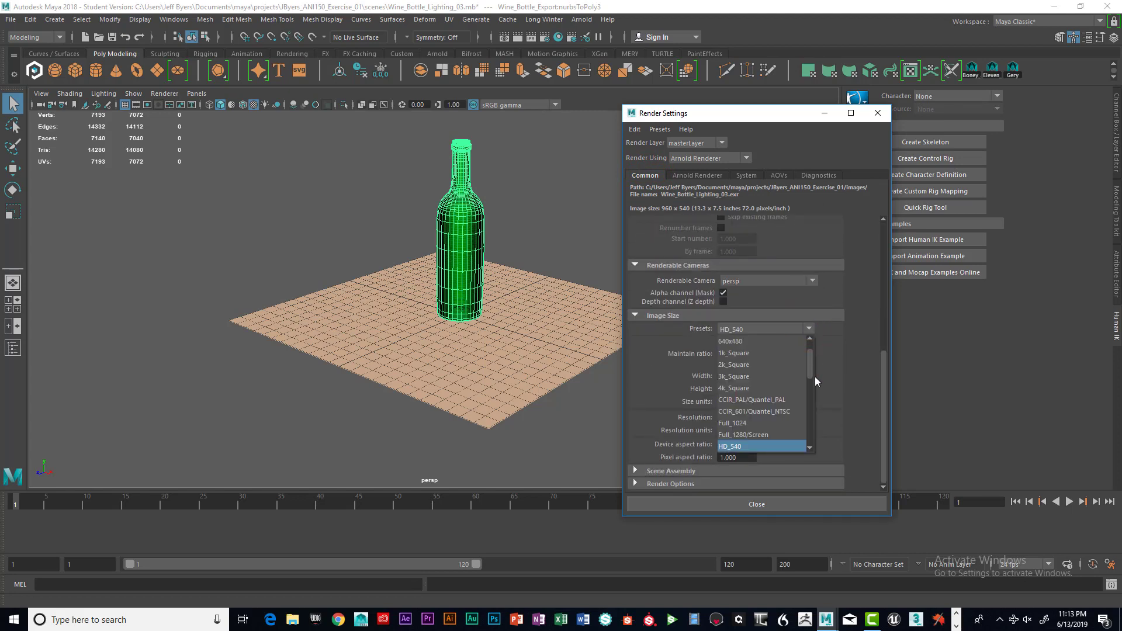
drag(811, 370, 811, 393)
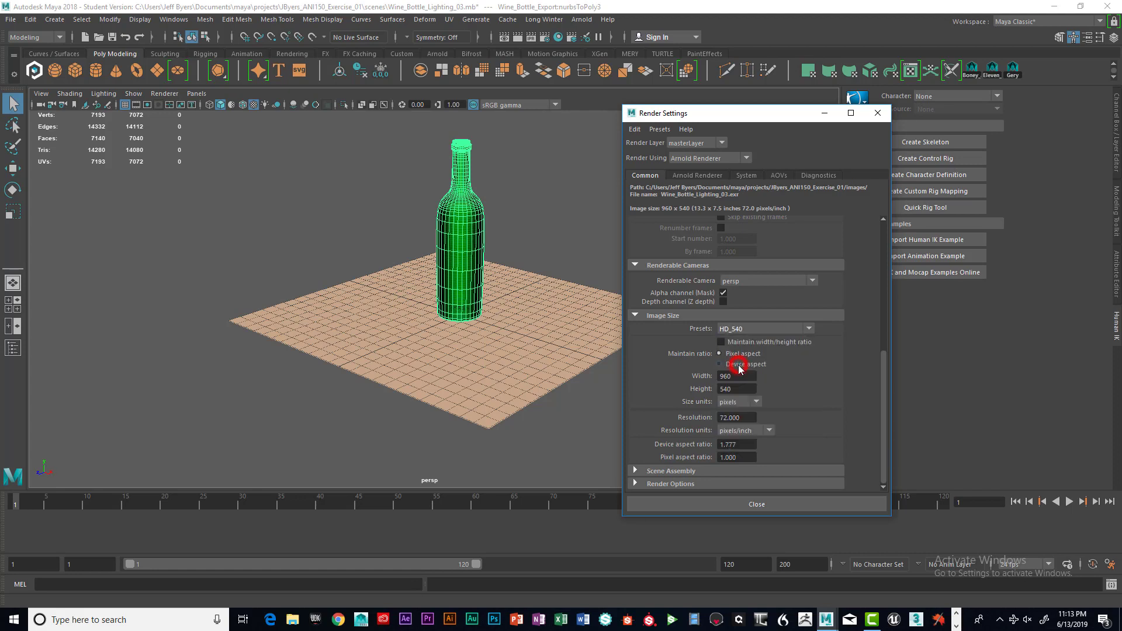
click(738, 367)
click(804, 331)
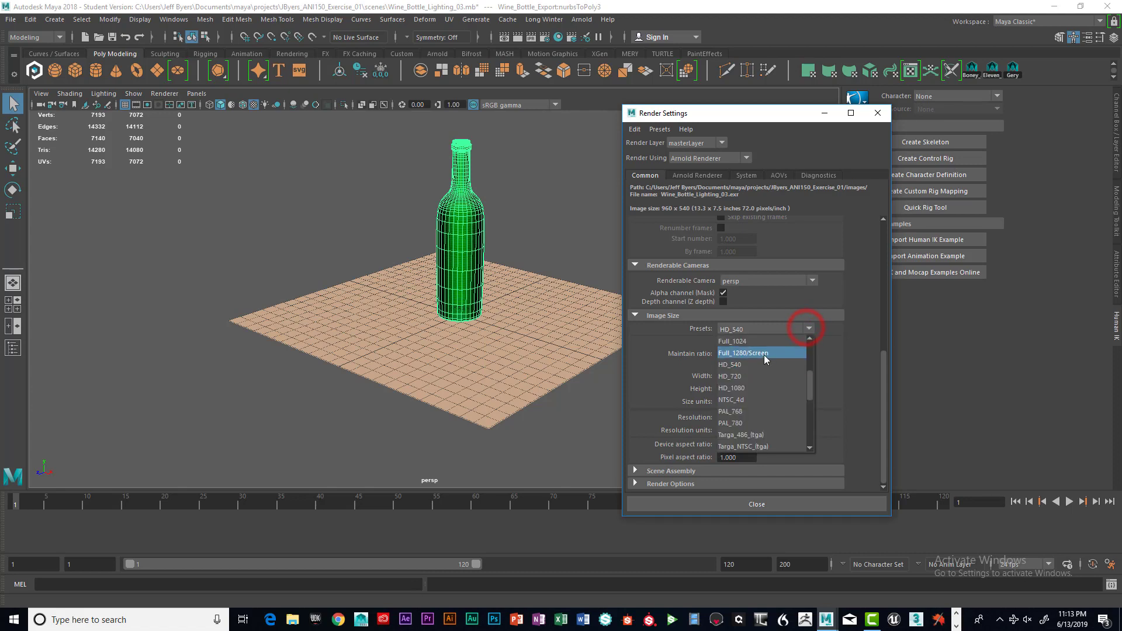
click(752, 365)
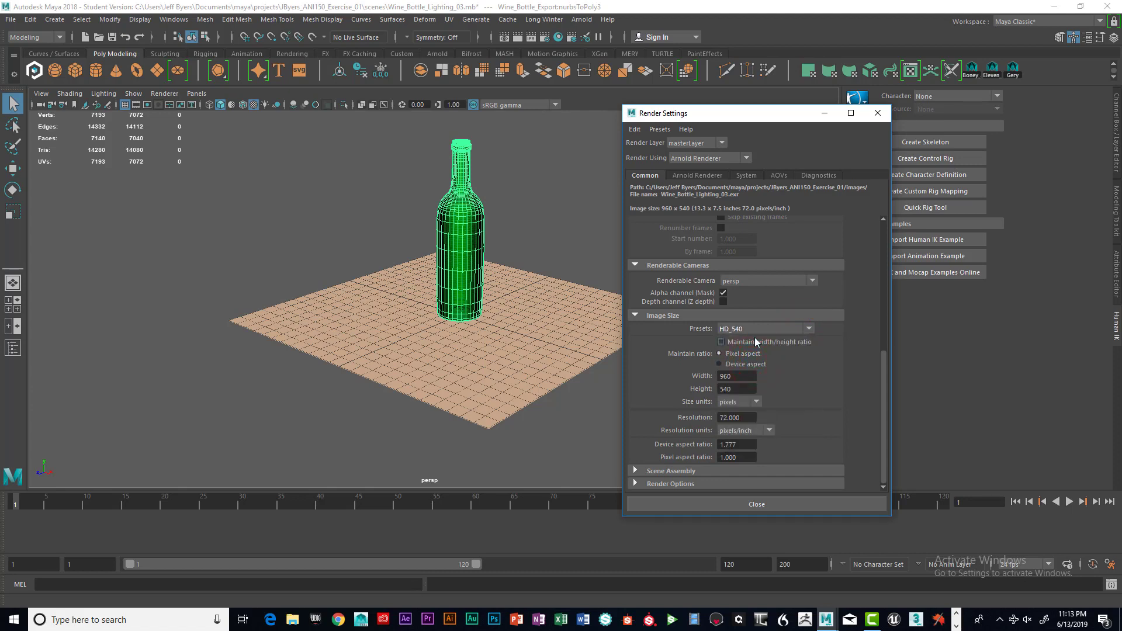
Step: Review the frame range, renderable camera and image size settings, and close the render settings
scroll(801, 388, up, 2)
scroll(801, 388, down, 2)
scroll(804, 381, up, 3)
scroll(764, 443, down, 3)
scroll(755, 331, up, 7)
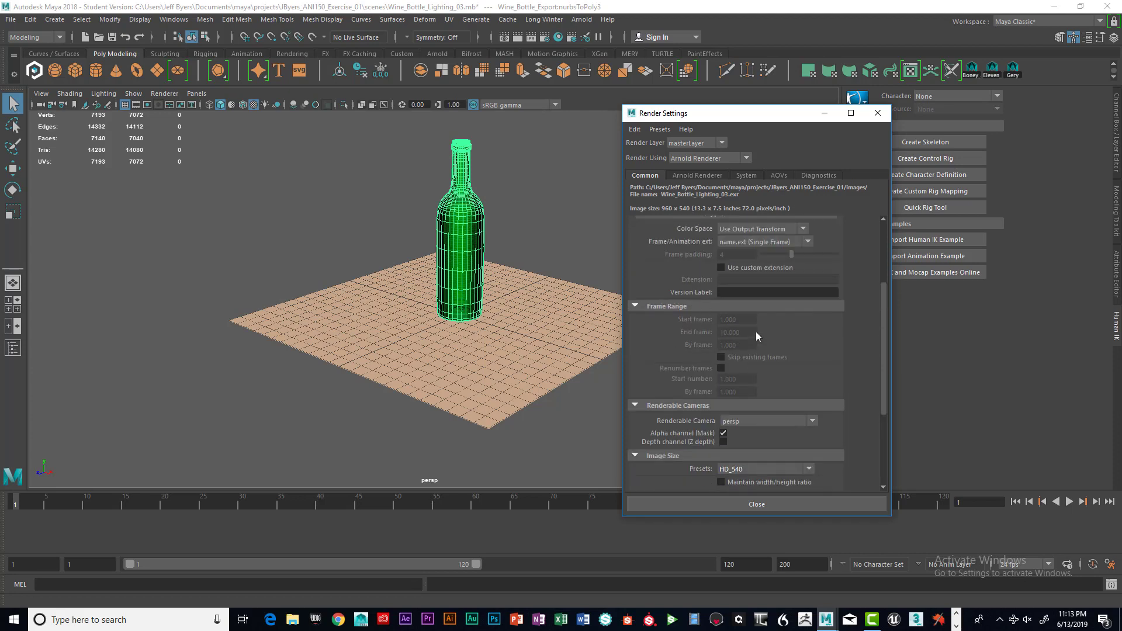
scroll(796, 371, down, 7)
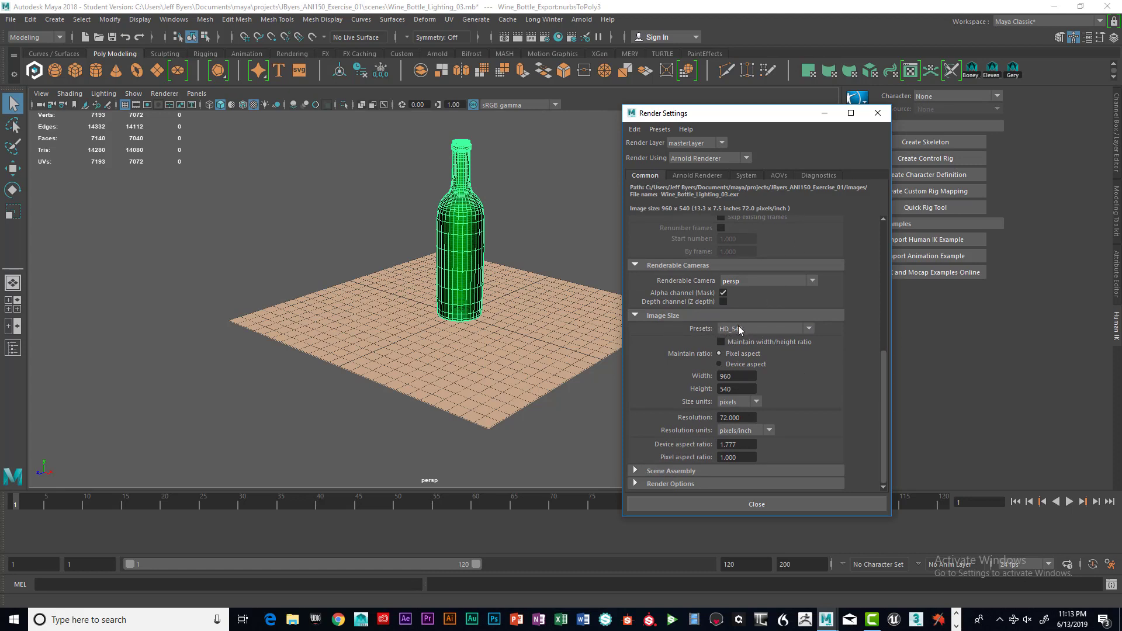
click(797, 113)
click(877, 113)
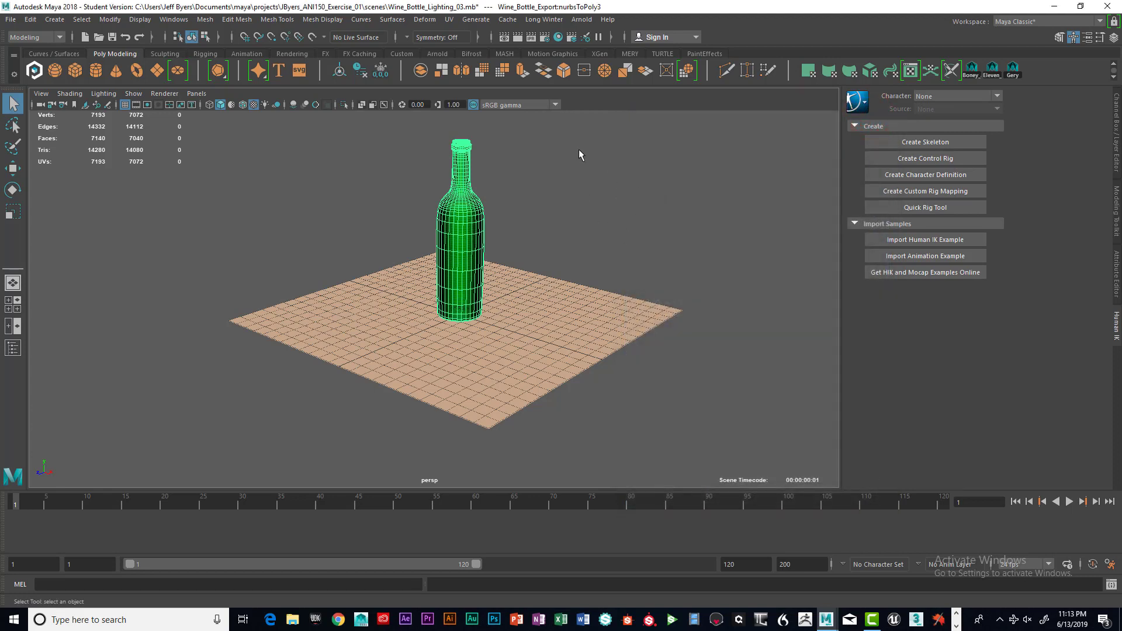
Step: Create an Arnold SkyDome light around the wine bottle and ground plane
click(438, 54)
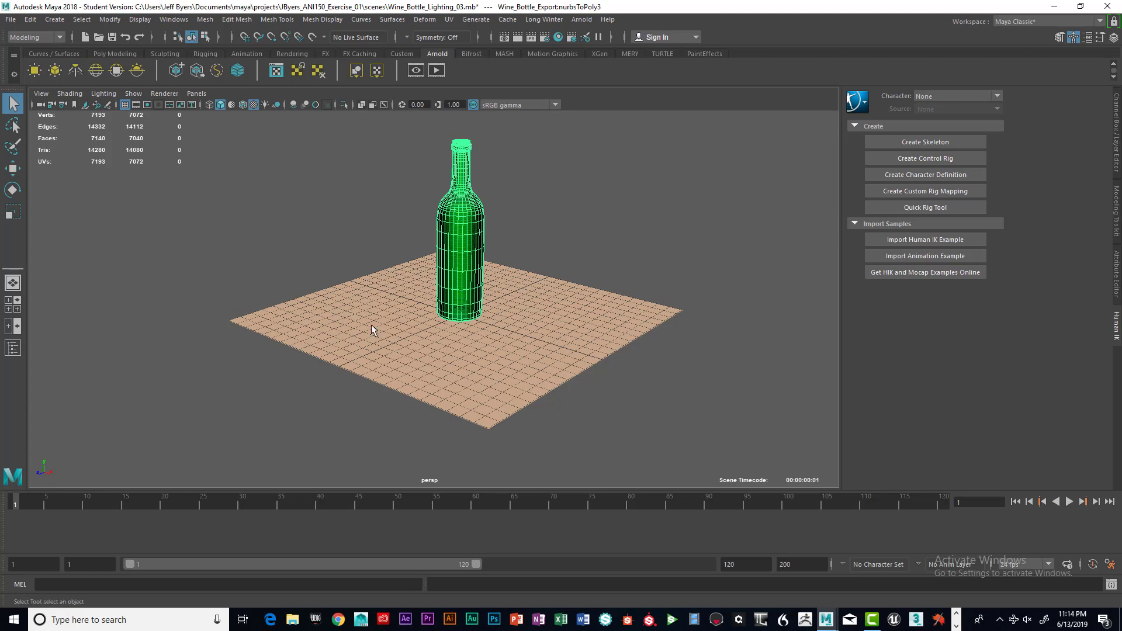
click(95, 70)
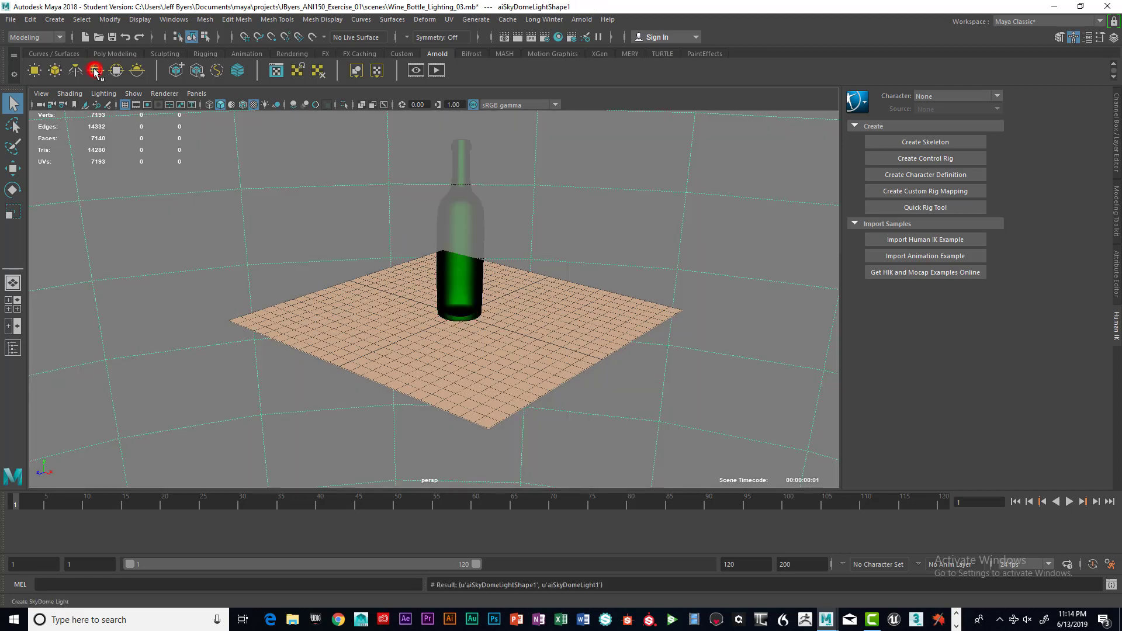
scroll(539, 229, down, 1)
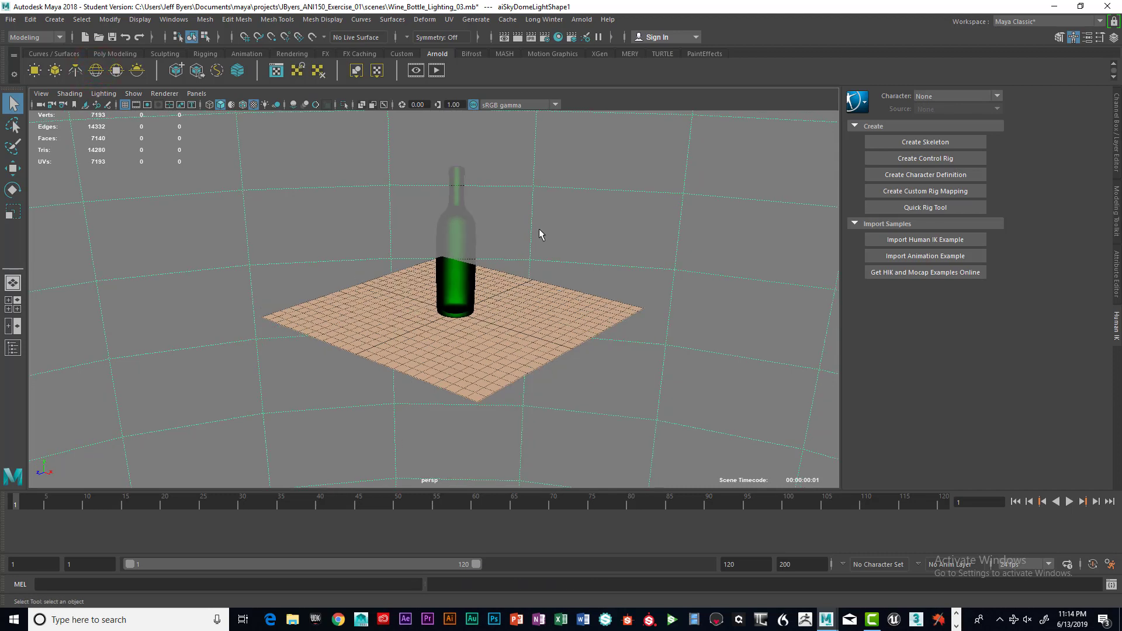
scroll(539, 229, up, 3)
scroll(539, 229, down, 2)
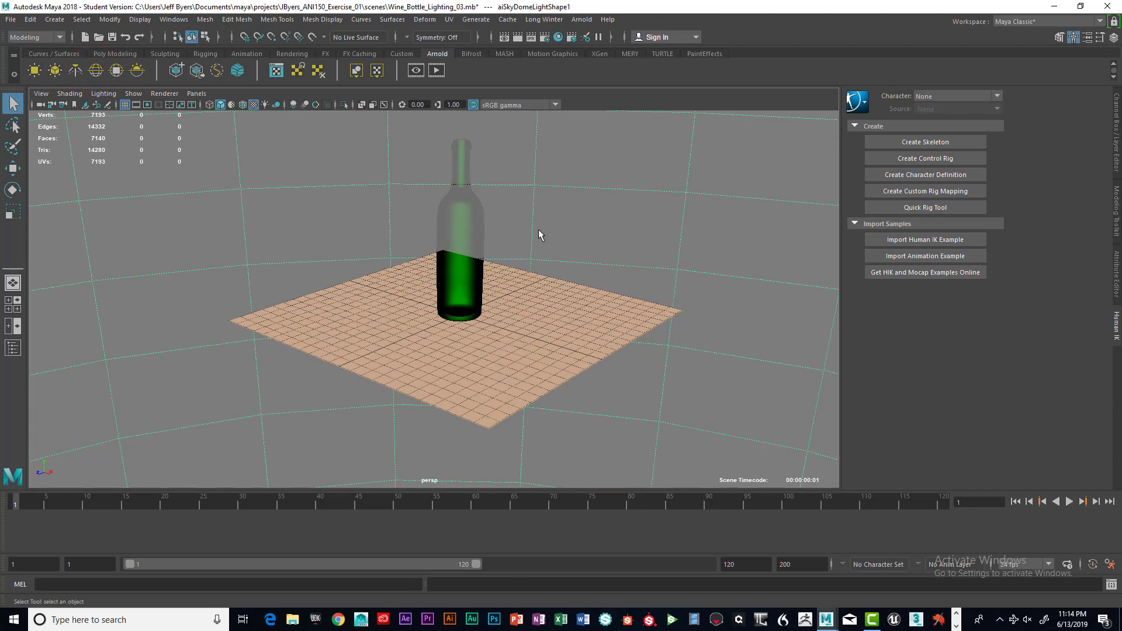
Step: Alternate the selection between the wine bottle and the sky dome, leaving the sky dome light selected
click(464, 145)
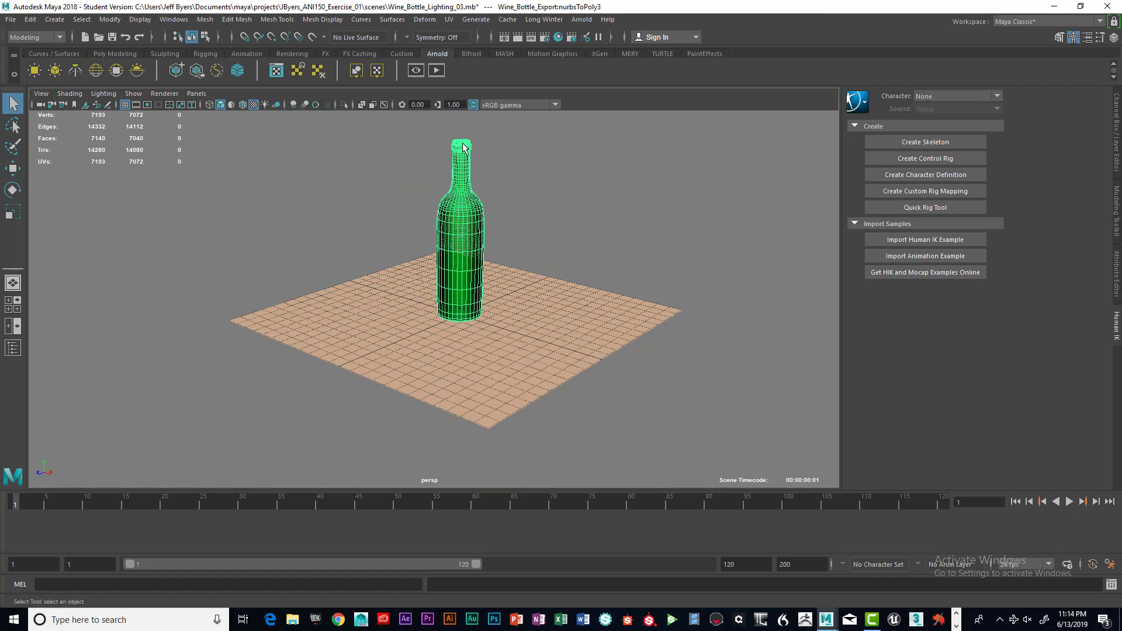
click(633, 212)
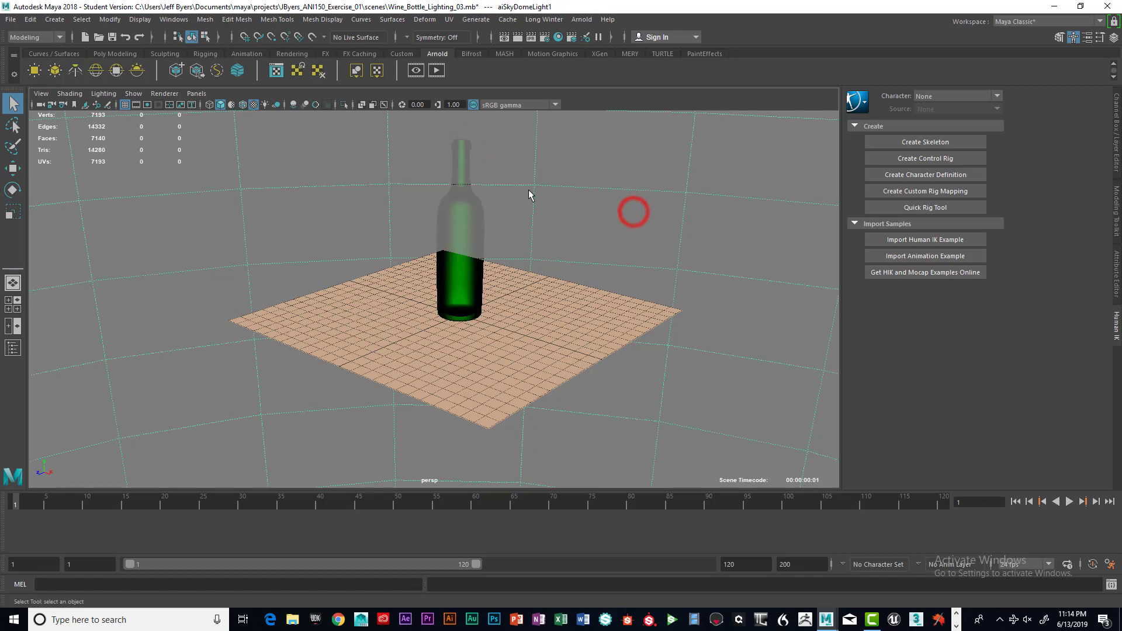
click(465, 273)
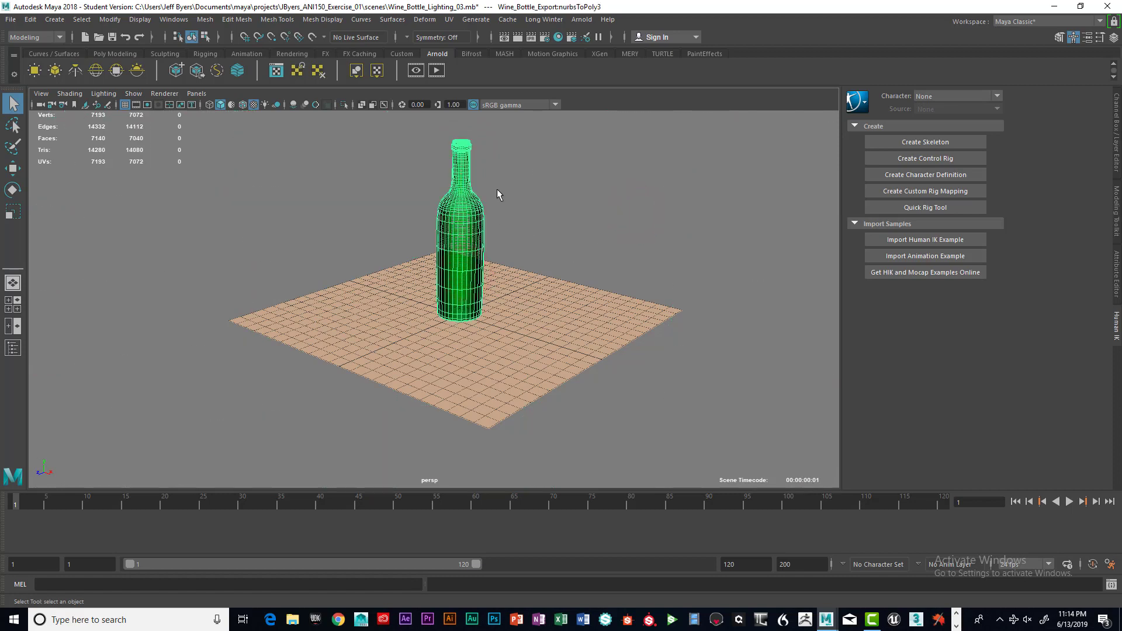
click(563, 216)
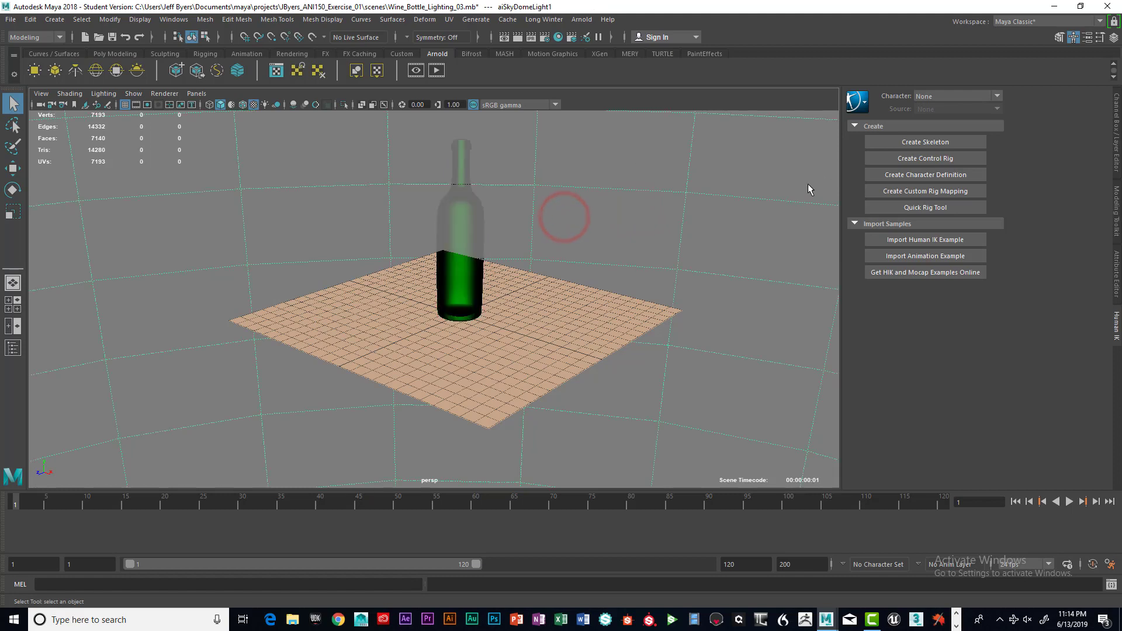
Step: Switch back and forth between the sky dome light's channel values and detailed attributes, leaving the detailed attributes displayed
key(ctrl+a)
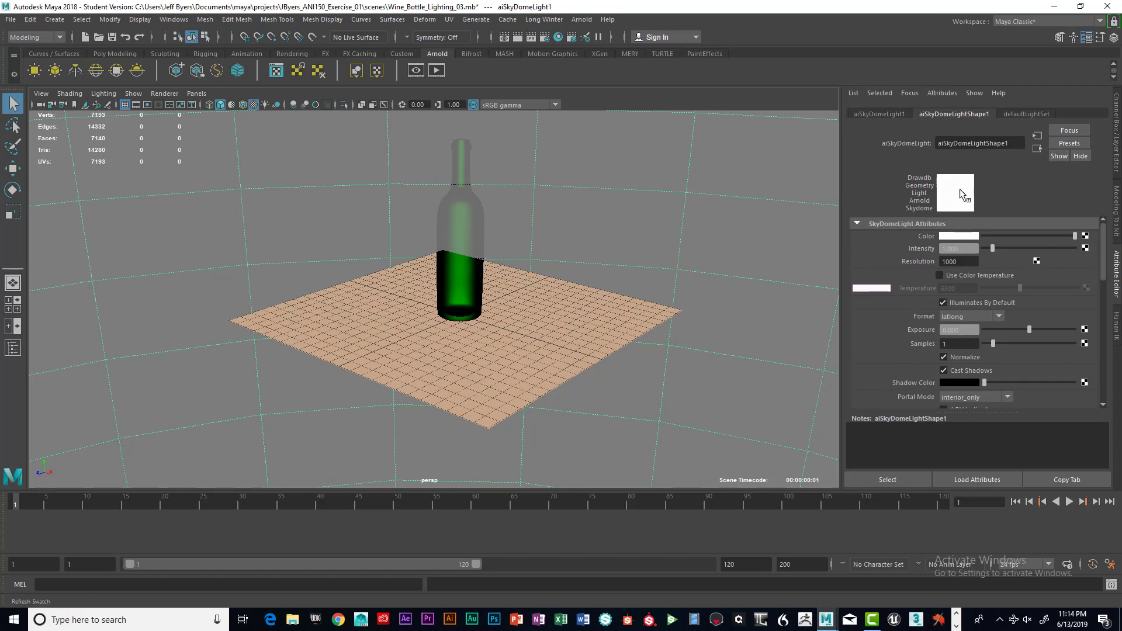
key(ctrl+a)
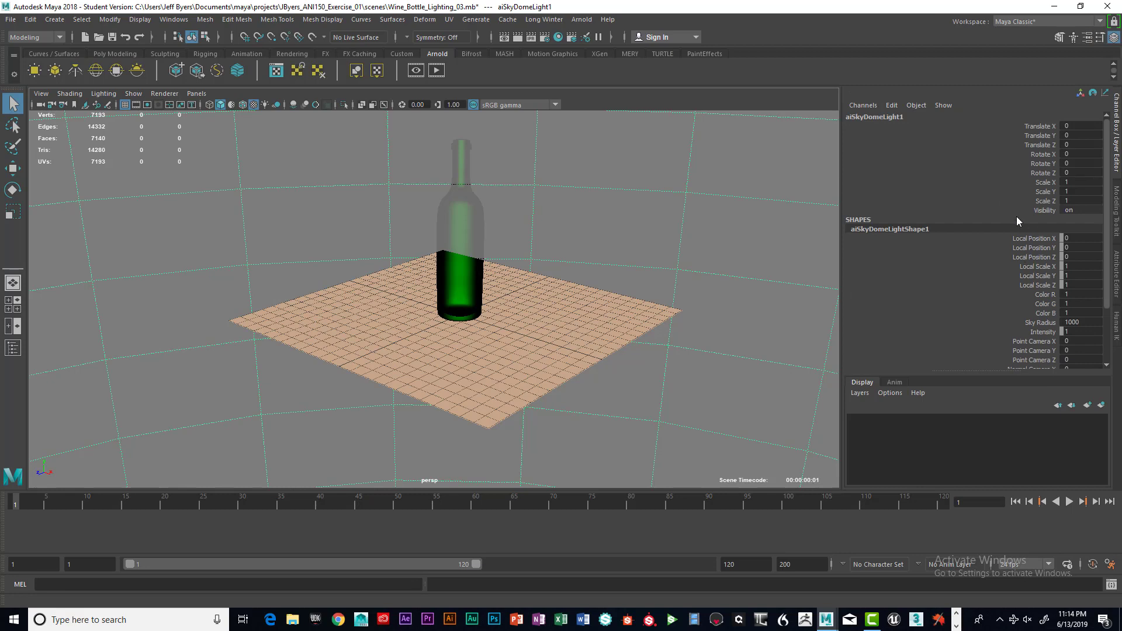
key(ctrl+a)
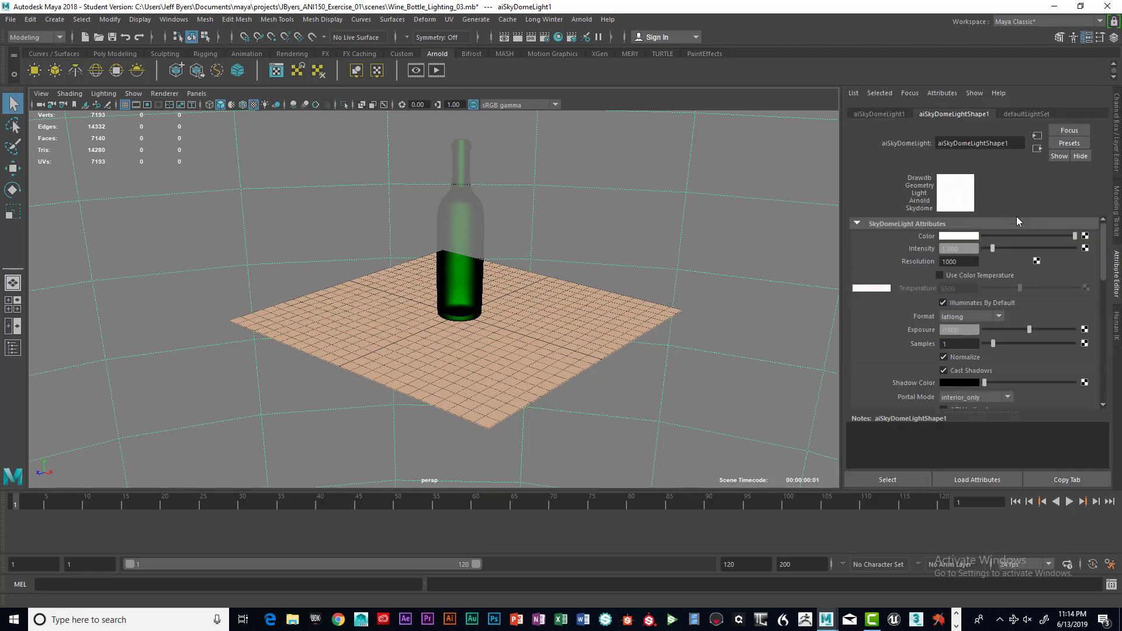
key(ctrl+a)
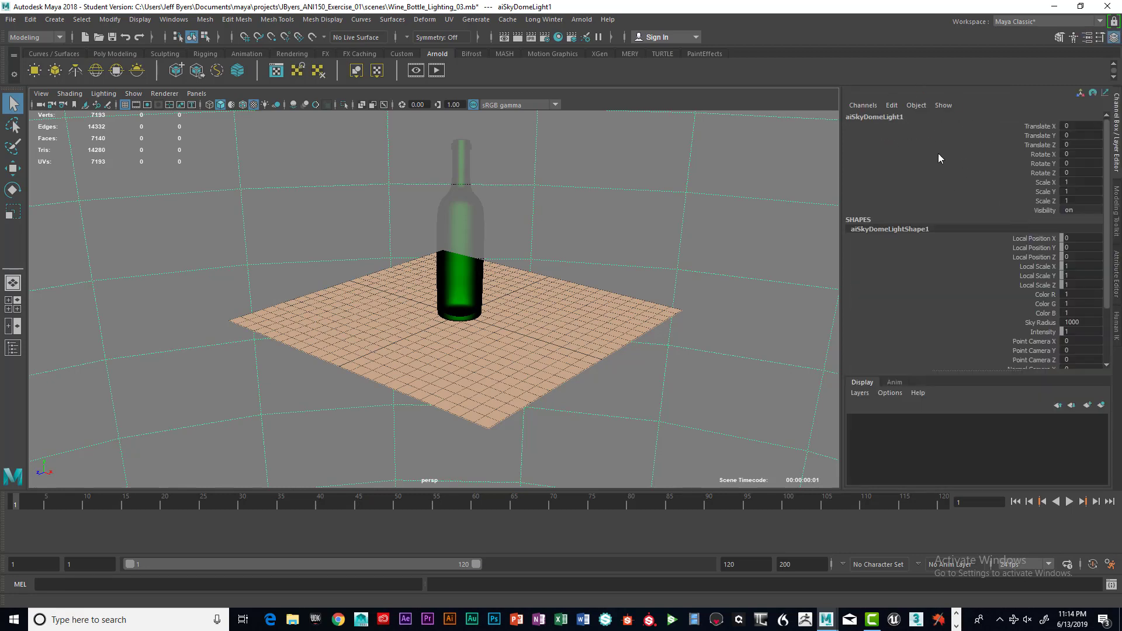
key(ctrl+a)
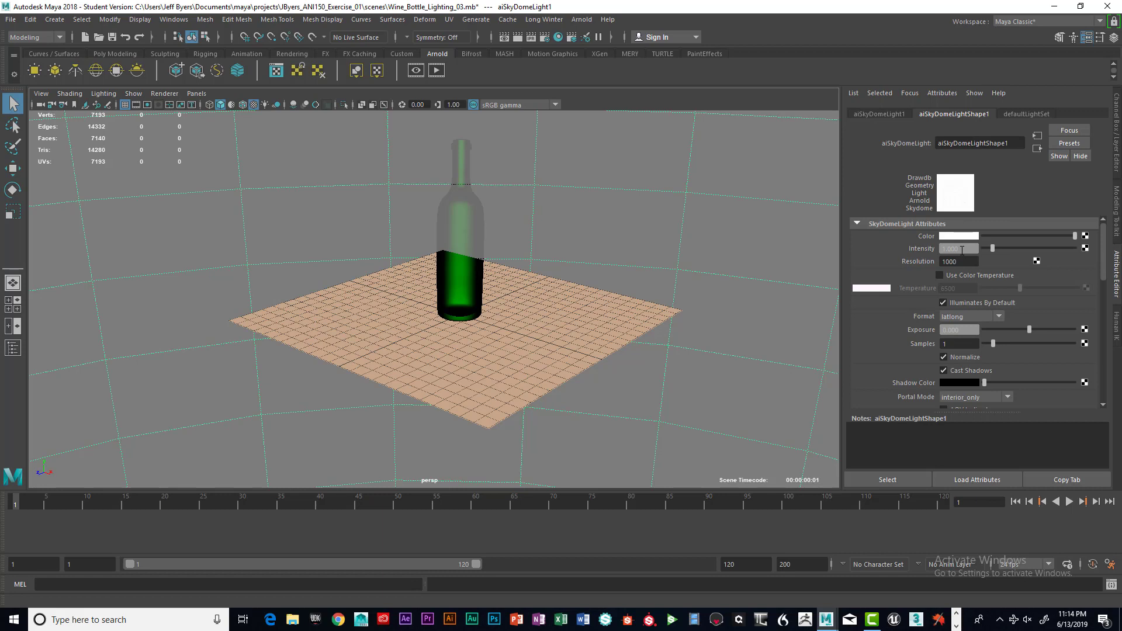
Step: Set the sky dome light's intensity to 0.5 and enable its color temperature with a value of 5800
drag(973, 249, 926, 249)
text(.5)
key(Return)
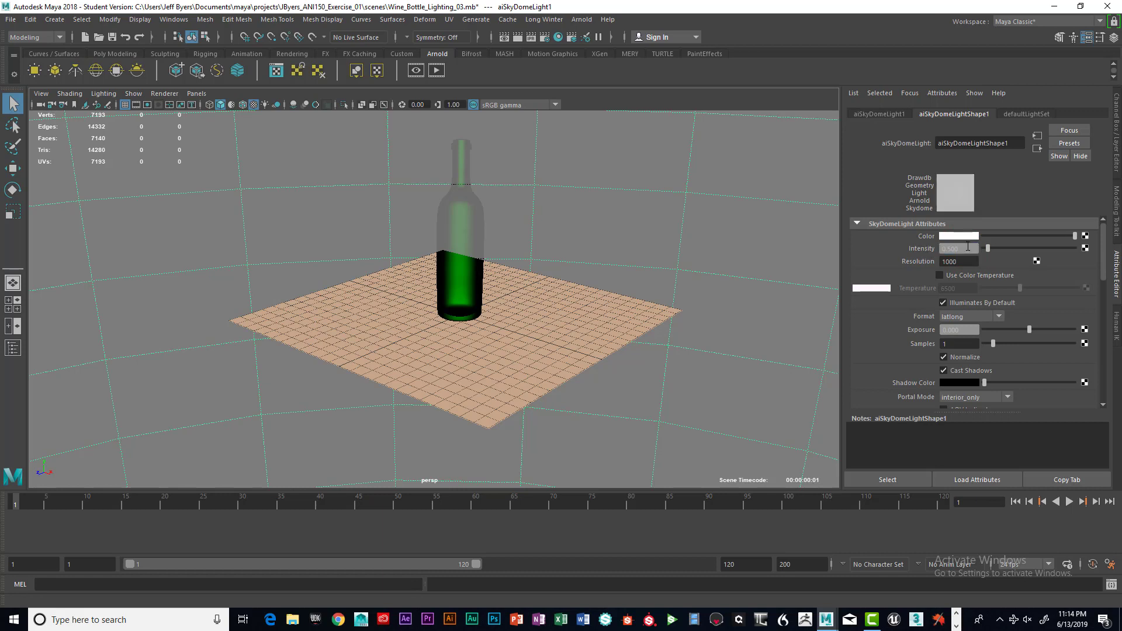
click(940, 275)
click(949, 288)
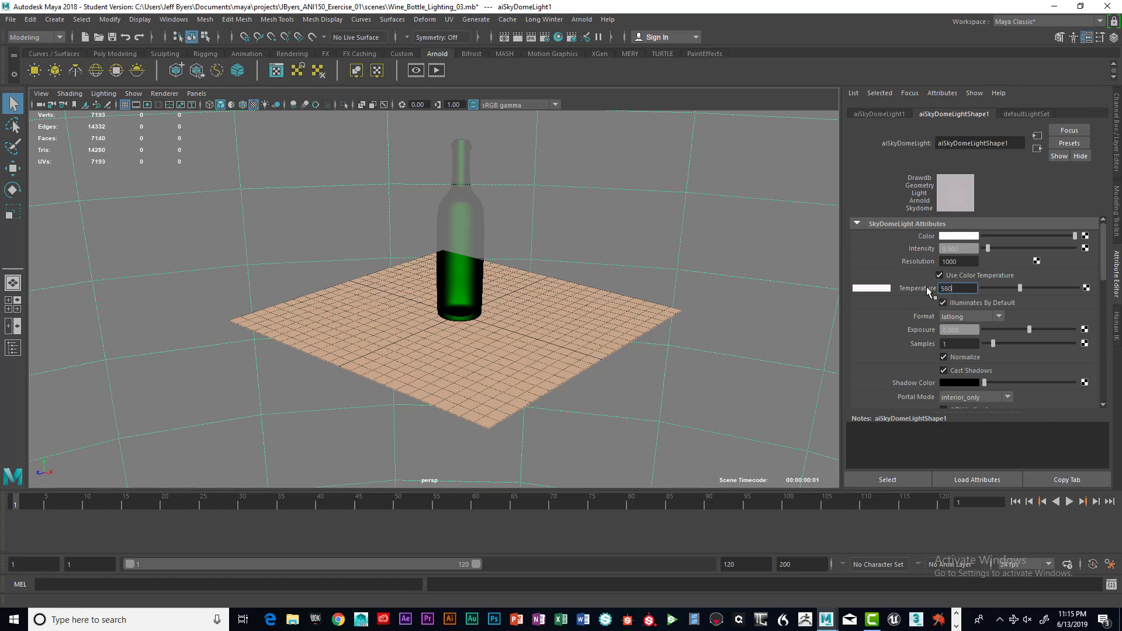
text(5500)
key(Return)
Step: Set the sky dome light's exposure to 0.5 and its samples to 2
click(969, 328)
text(1)
key(Return)
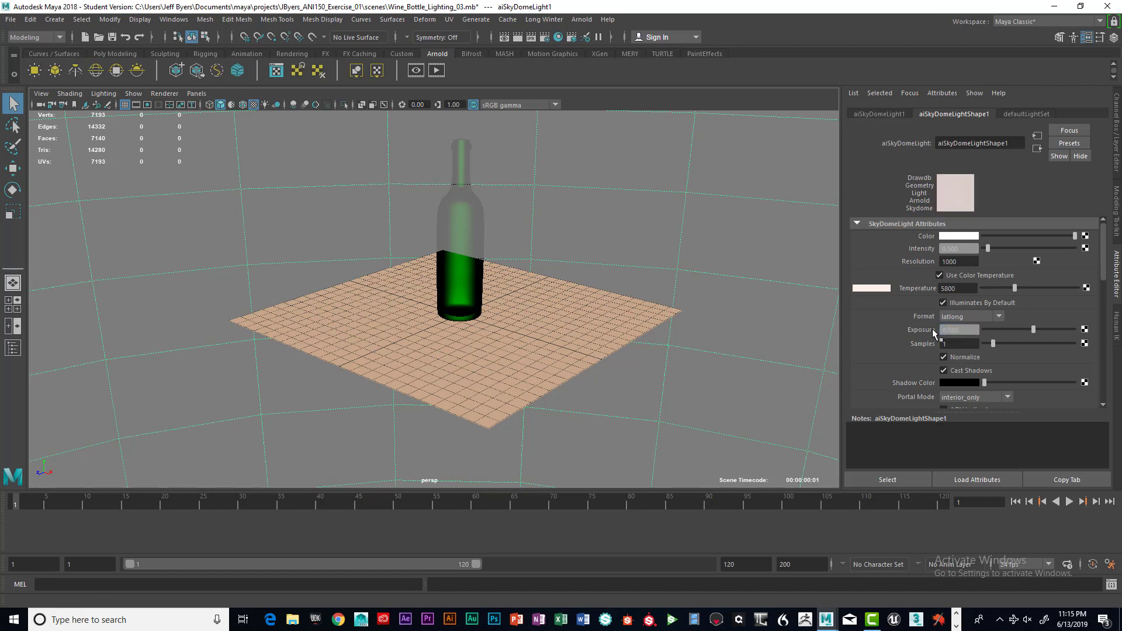
click(953, 248)
click(968, 330)
click(950, 344)
text(2)
key(Return)
Step: Set the sky dome light's camera visibility to 0.1
scroll(970, 361, down, 4)
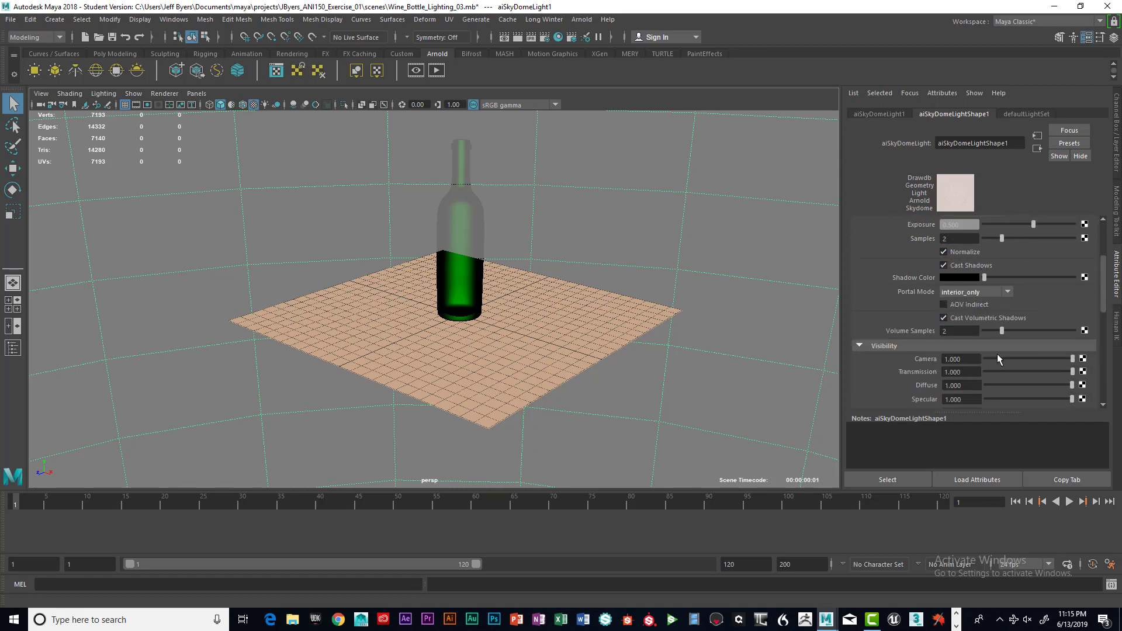
scroll(997, 358, down, 2)
scroll(998, 358, down, 2)
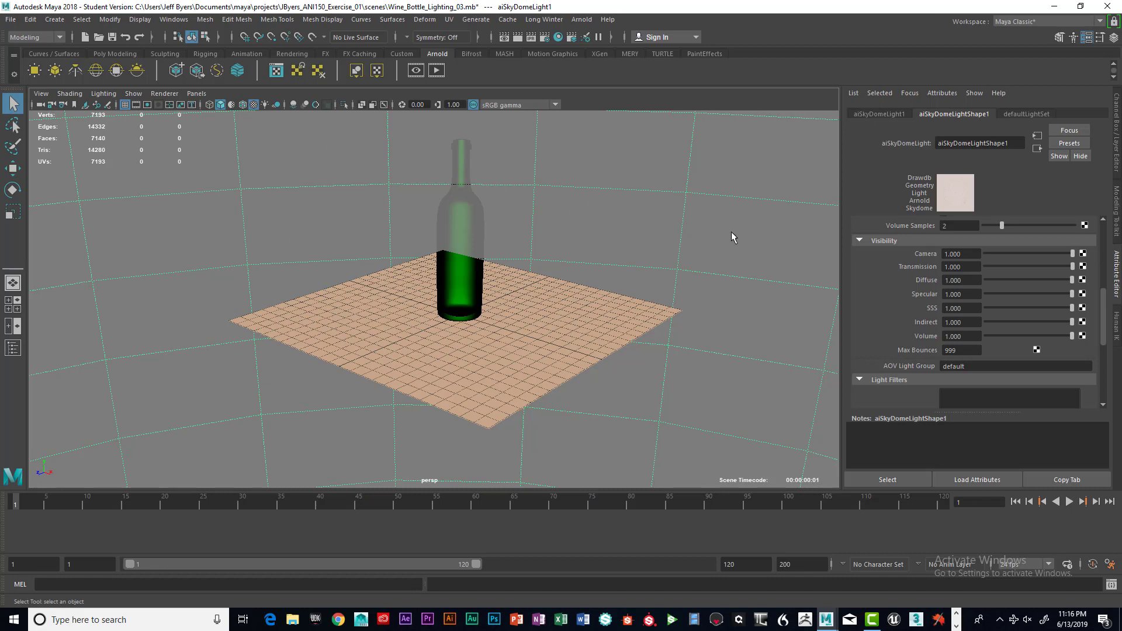
click(963, 254)
text(.1)
key(Return)
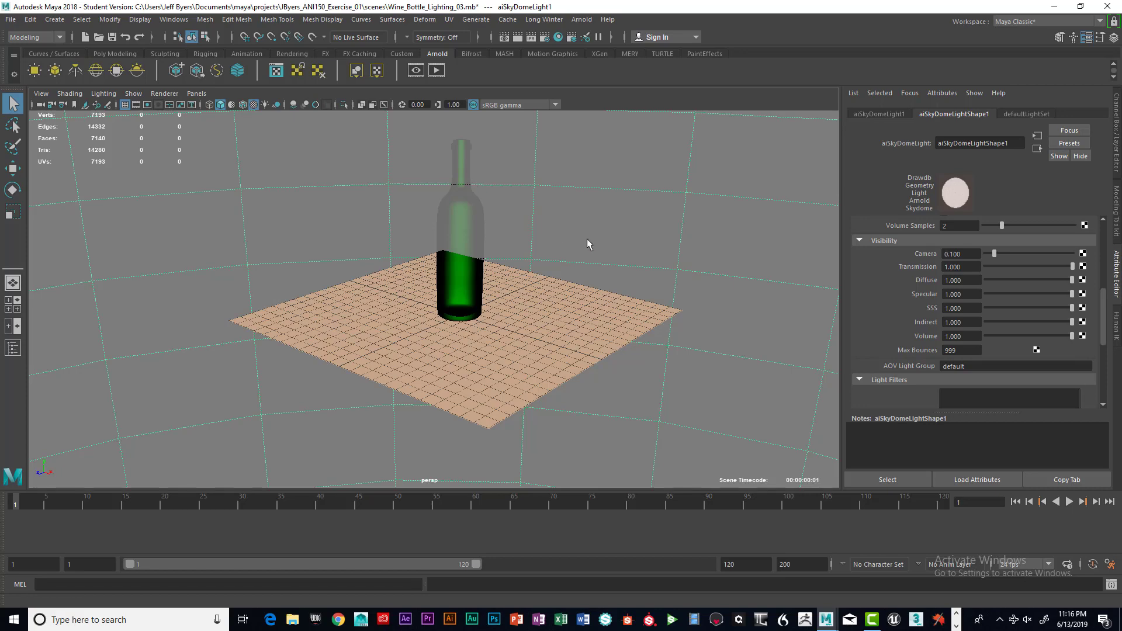
Step: Examine the wine bottle's attributes and the base and specular settings of the ground plane's material, and reselect the sky dome light
alt+drag(587, 237, 585, 236)
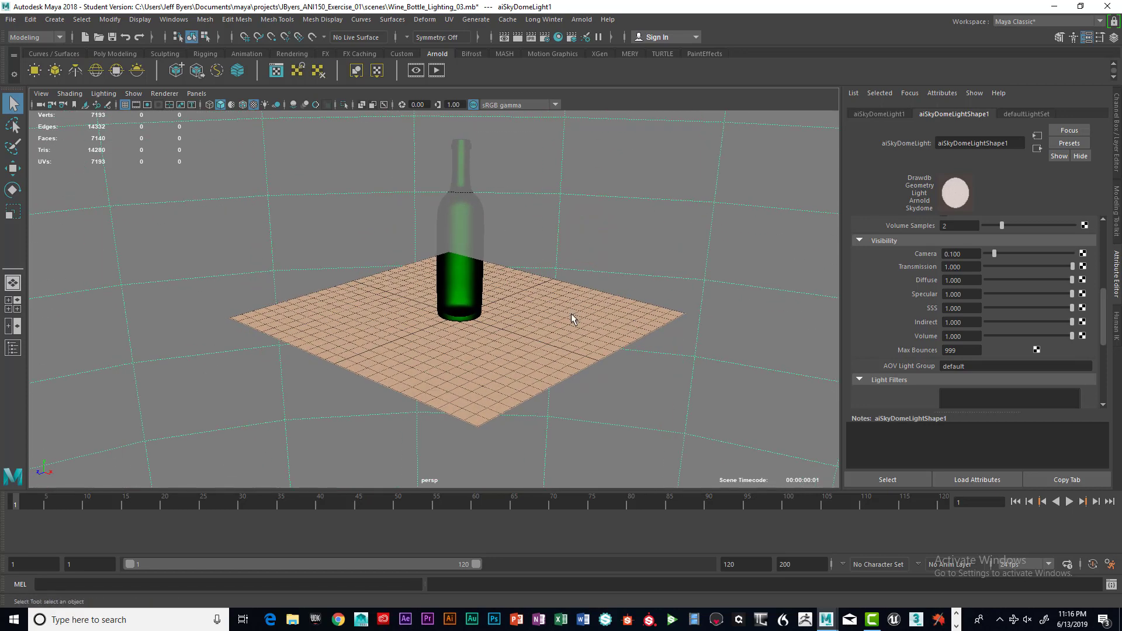
click(470, 292)
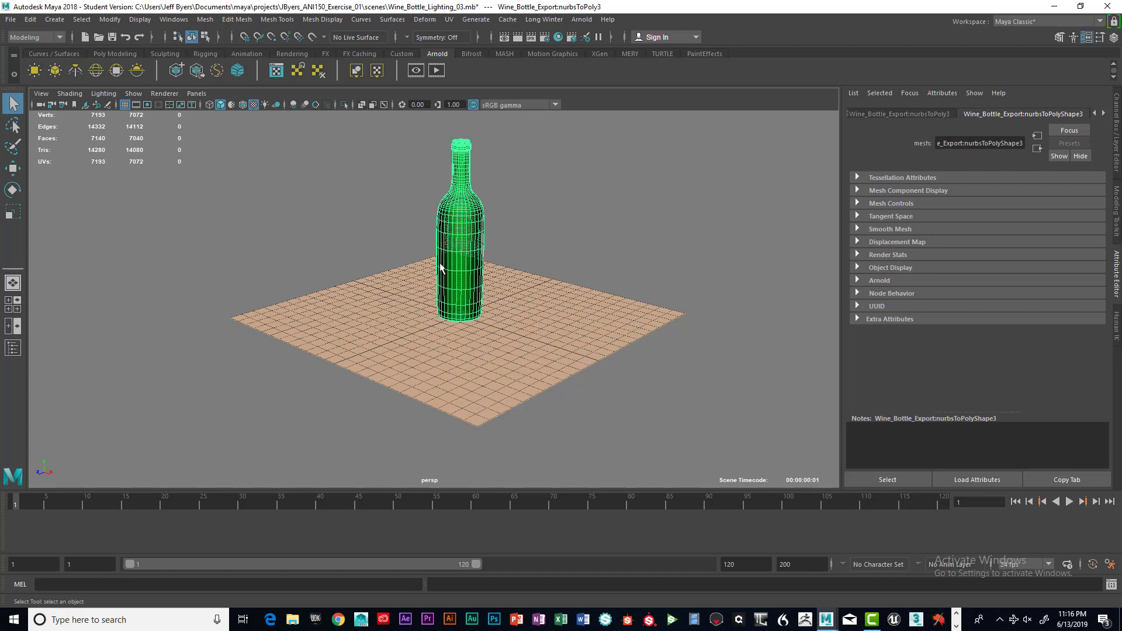
click(561, 328)
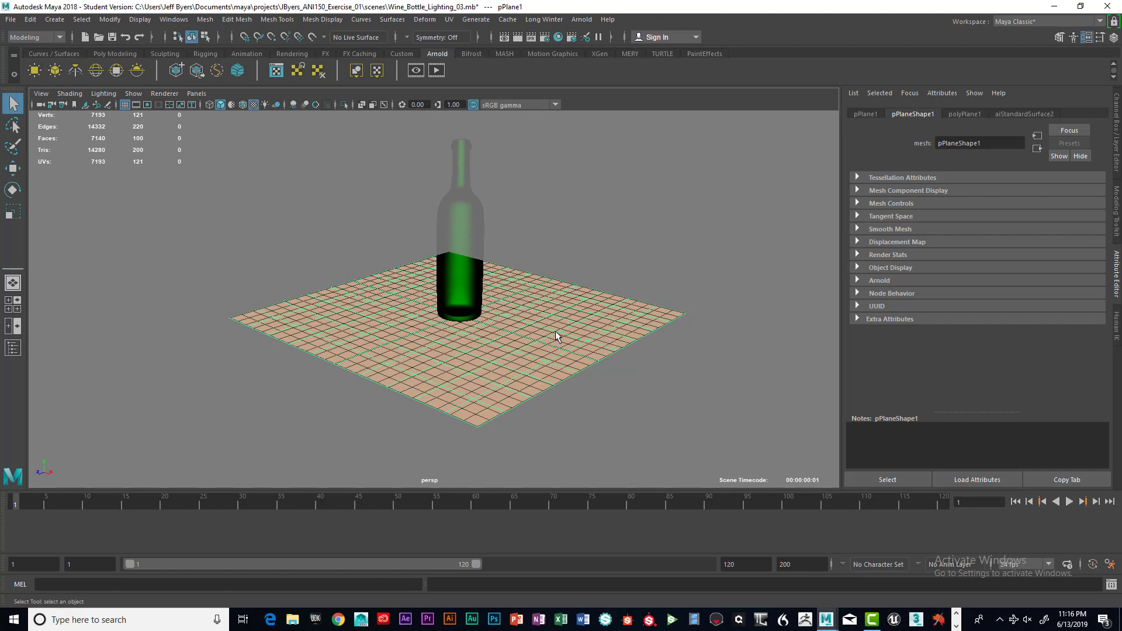
key(ctrl+a)
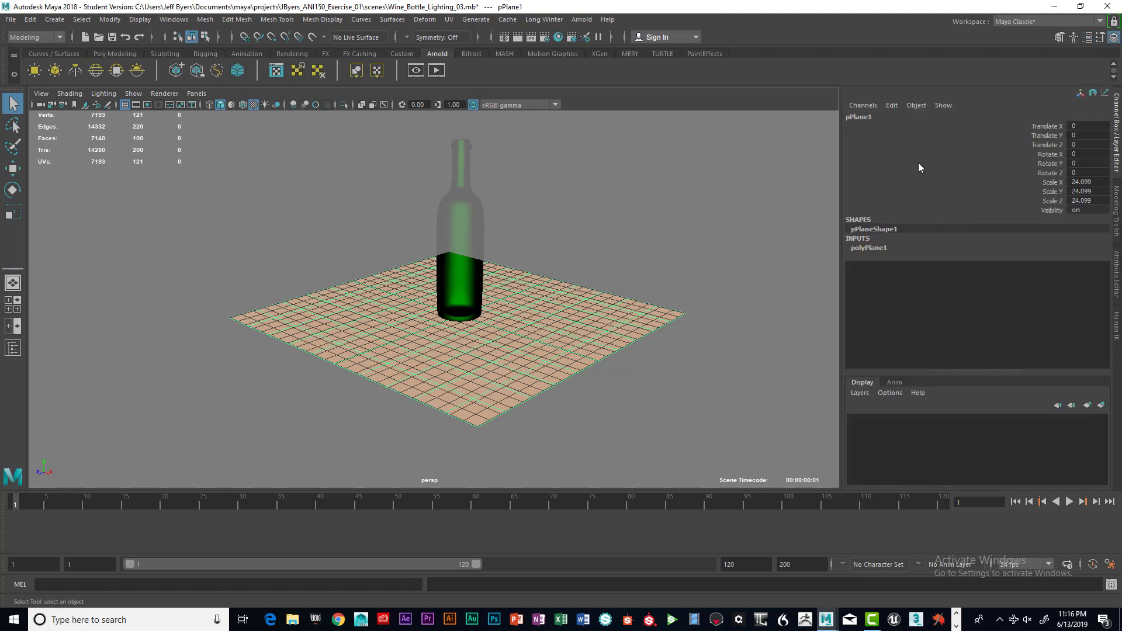
key(ctrl+a)
click(1025, 115)
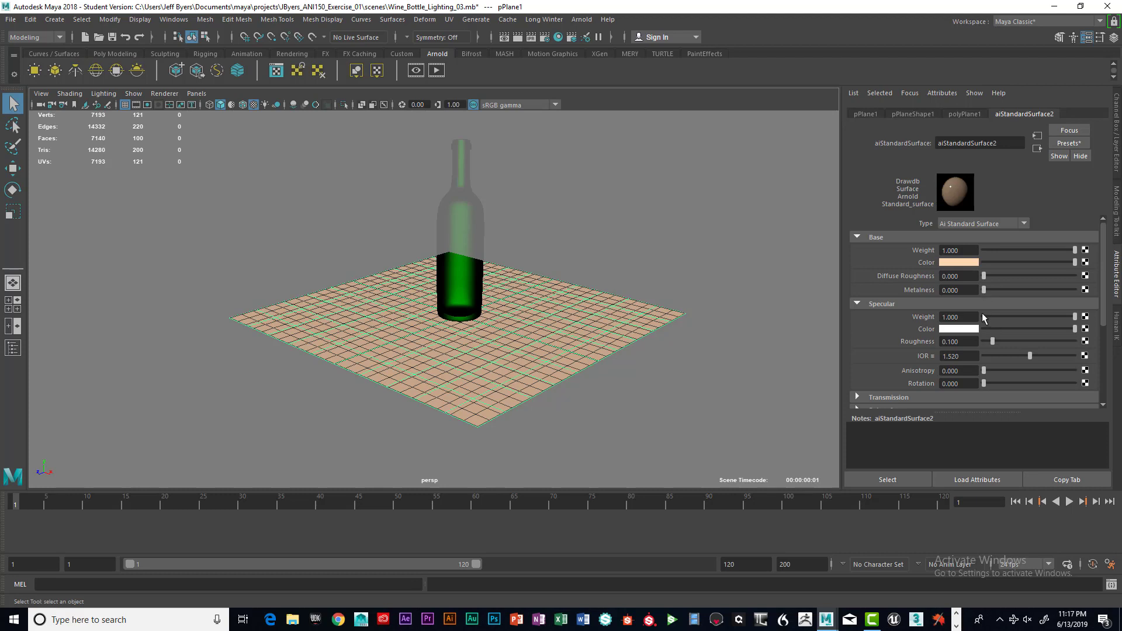
click(961, 341)
click(602, 213)
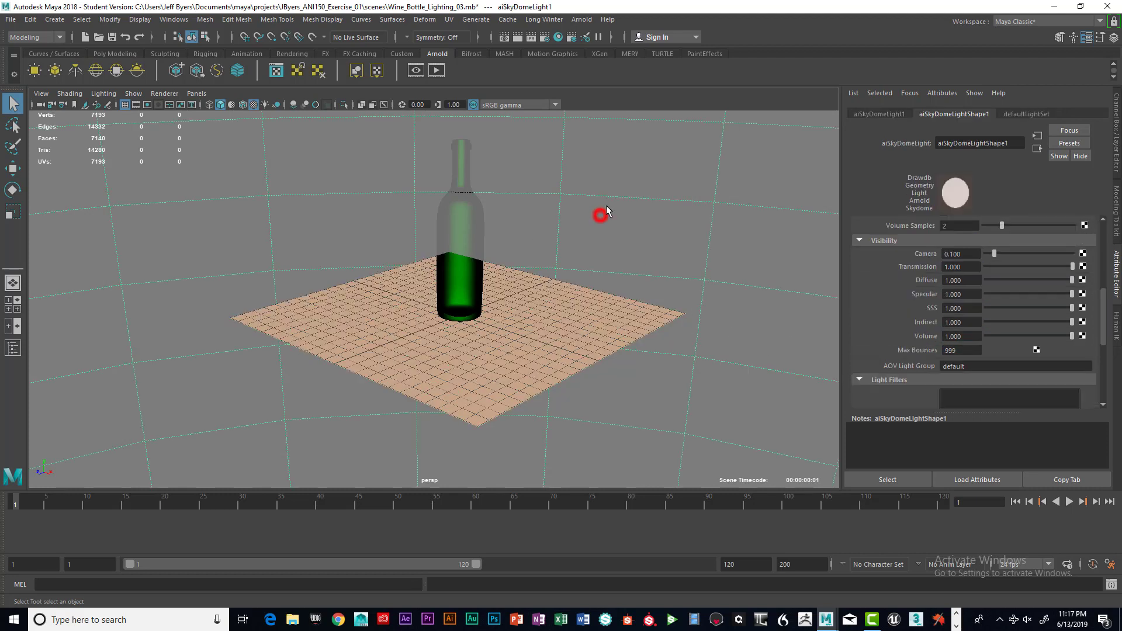
Step: Create a directional light and move it up and away to the left side of the wine bottle
click(54, 20)
mouse_move(79, 86)
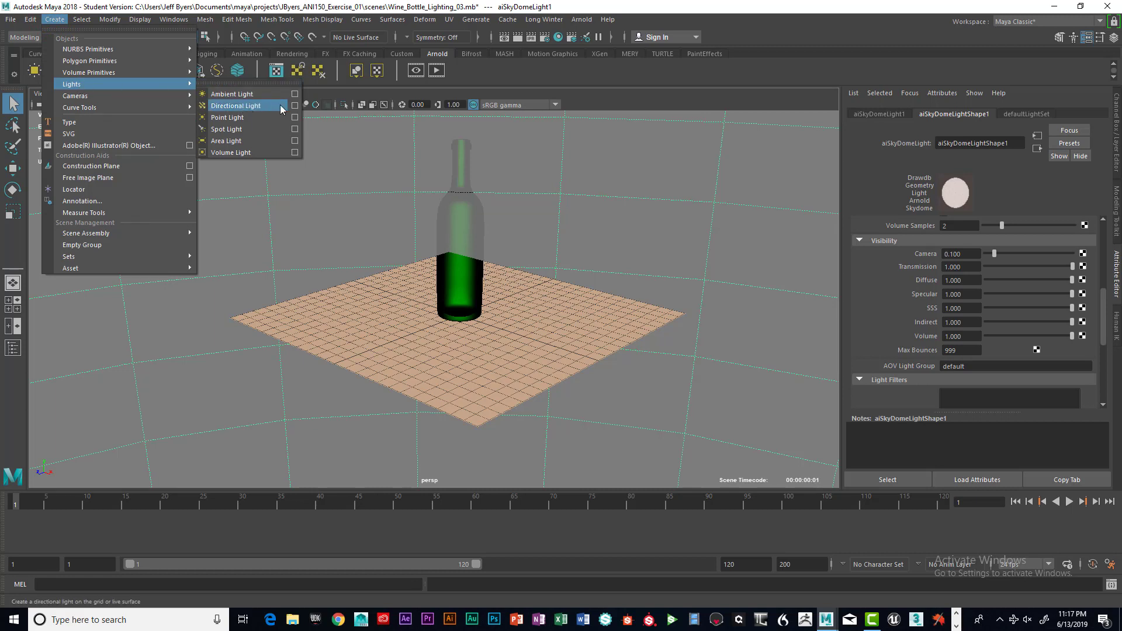
click(256, 107)
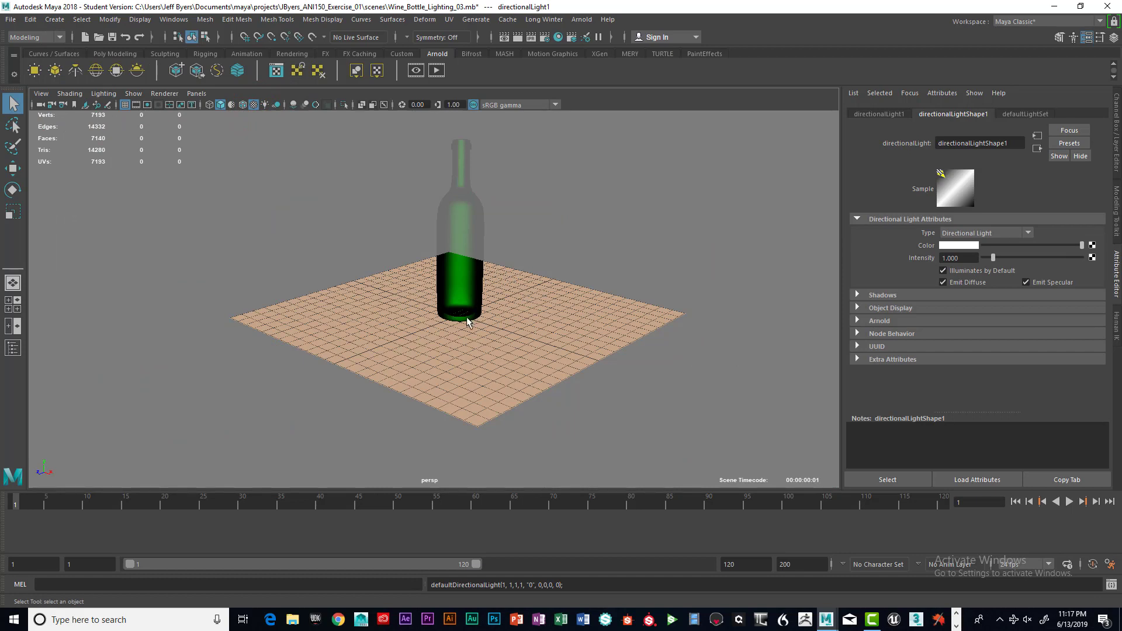
key(w)
drag(472, 261, 472, 178)
drag(419, 238, 281, 275)
drag(319, 209, 325, 173)
Step: Rotate the directional light about -29 degrees in X so it points down toward the ground plane
key(e)
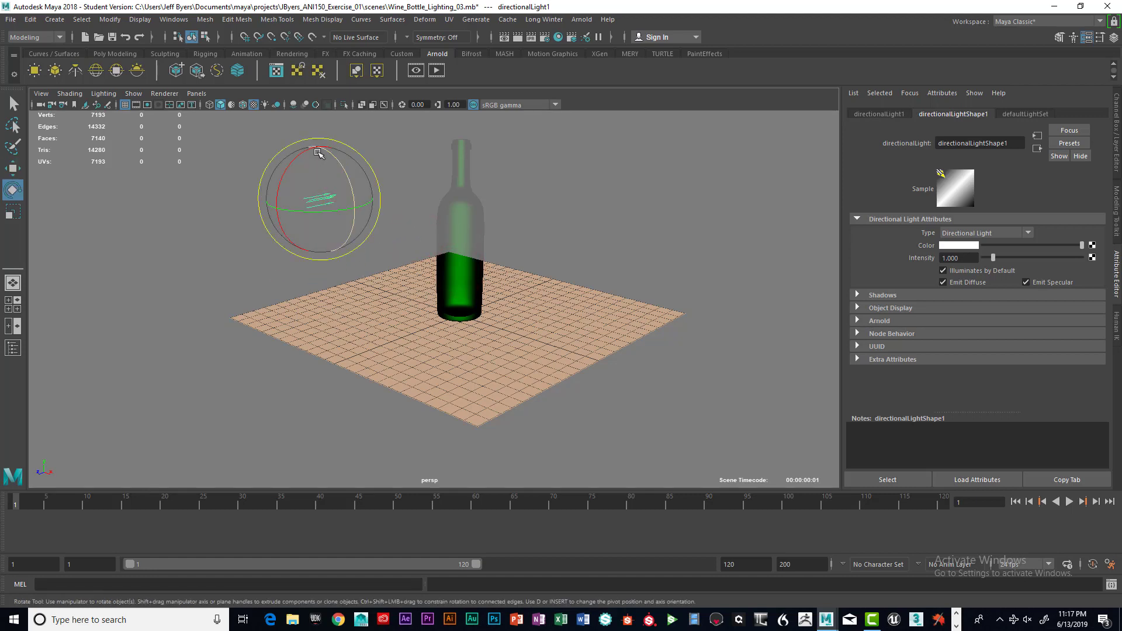
drag(292, 162, 295, 162)
mouse_move(328, 211)
mouse_down()
mouse_move(351, 209)
mouse_move(301, 210)
mouse_move(338, 211)
mouse_move(326, 214)
mouse_up()
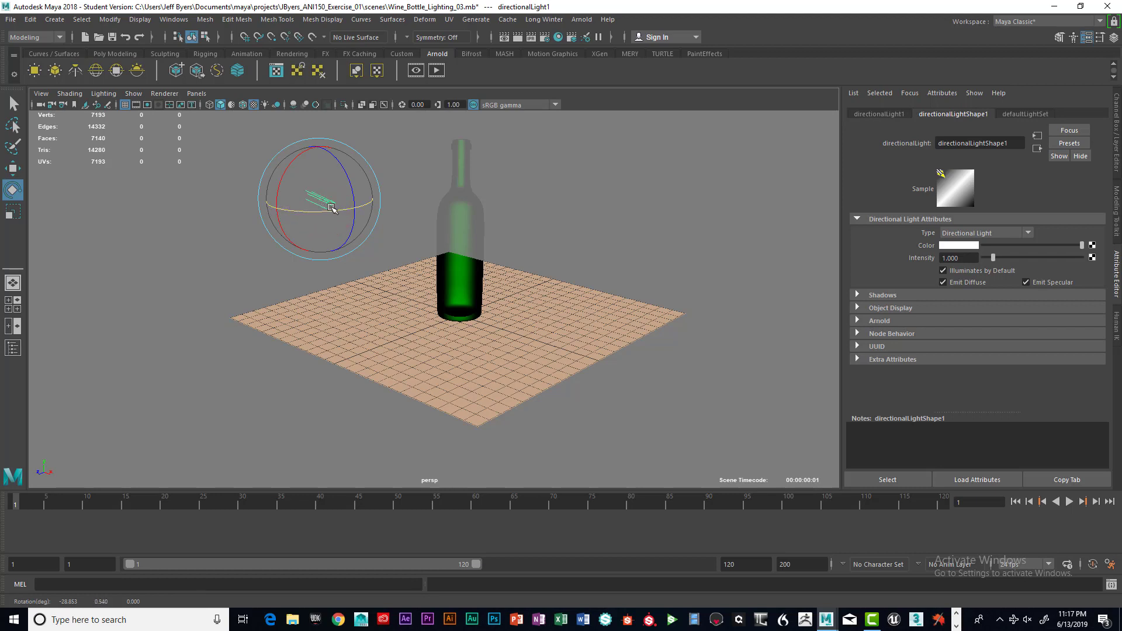
Step: Look through the directional light and aim it diagonally down at the whole bottle and ground plane
click(196, 94)
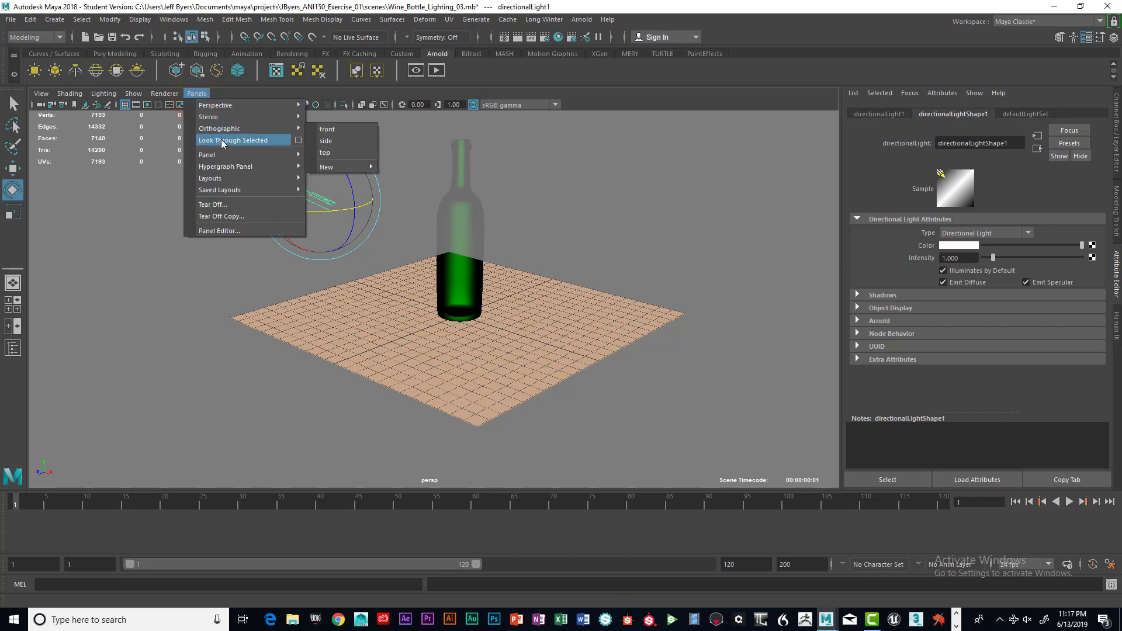
mouse_move(221, 106)
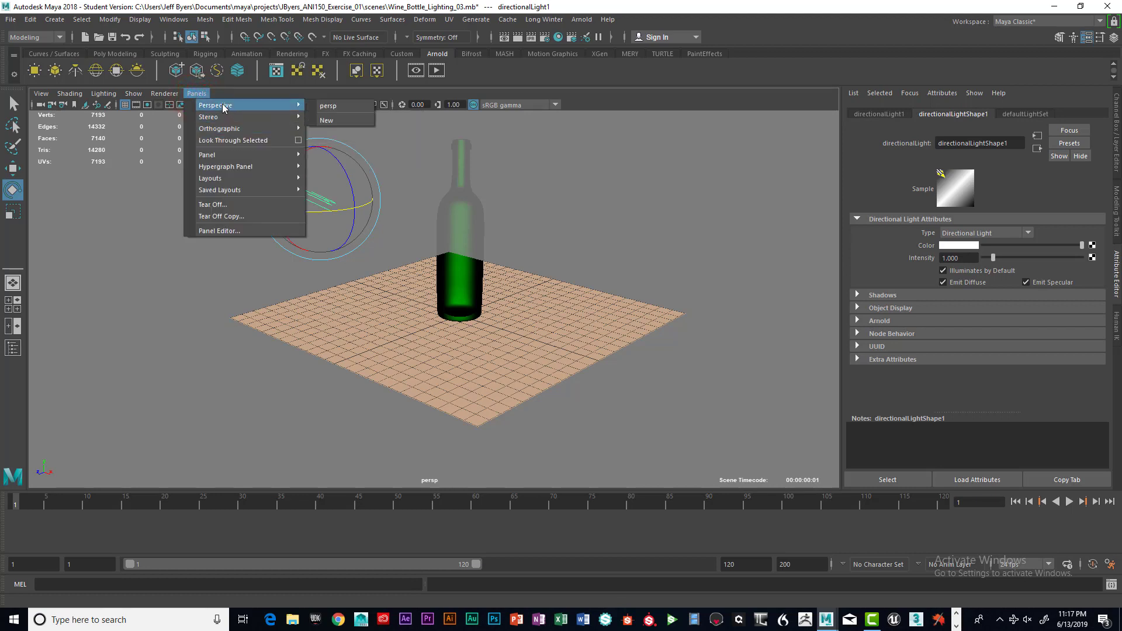
click(226, 142)
scroll(508, 234, down, 7)
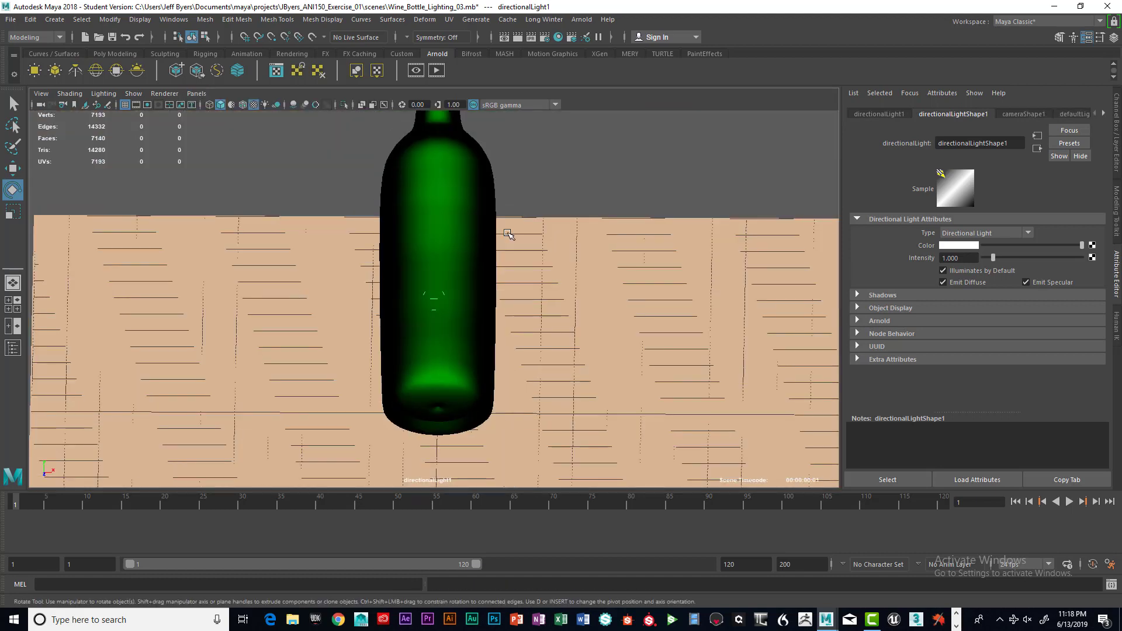
scroll(509, 235, down, 3)
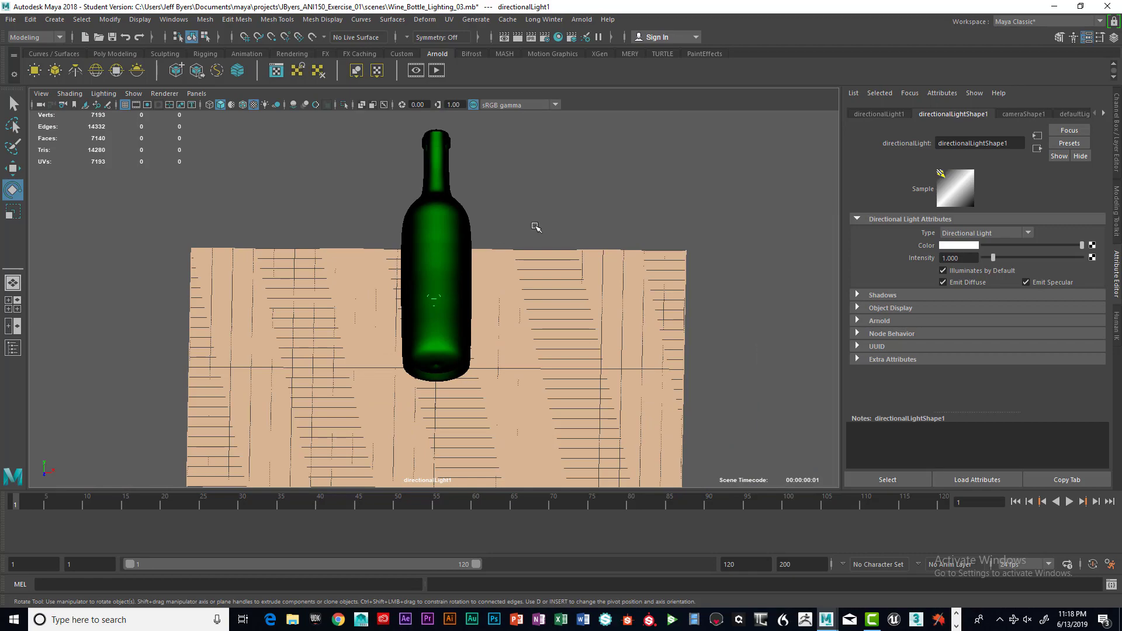
mouse_move(533, 228)
alt+mouse_down()
mouse_move(471, 226)
mouse_move(531, 205)
mouse_move(509, 228)
mouse_move(503, 208)
mouse_move(508, 228)
mouse_move(520, 228)
mouse_move(502, 209)
mouse_move(520, 225)
alt+mouse_up()
alt+middle_drag(521, 226, 493, 218)
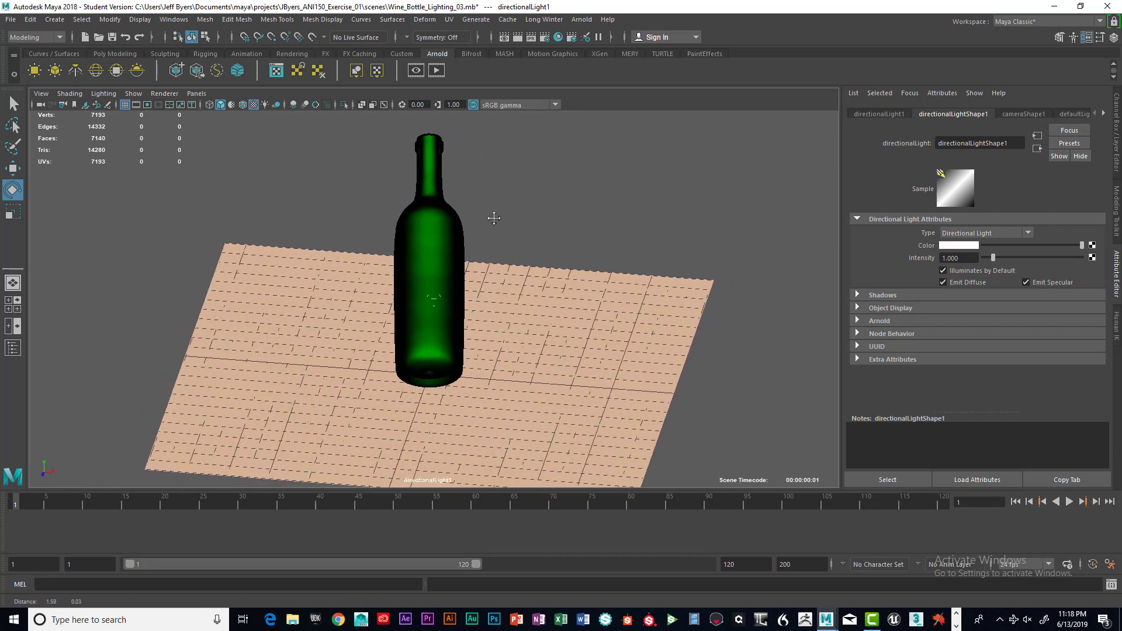
alt+drag(493, 218, 478, 281)
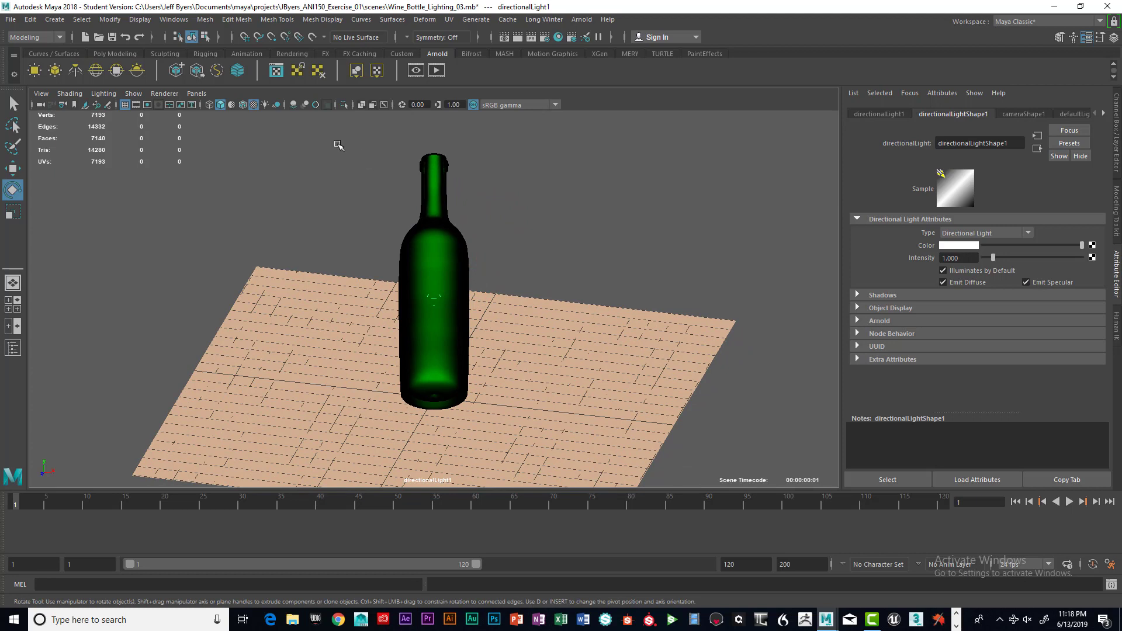
Step: Return the viewport to the persp camera with the bottle and directional light in view
click(191, 94)
mouse_move(200, 108)
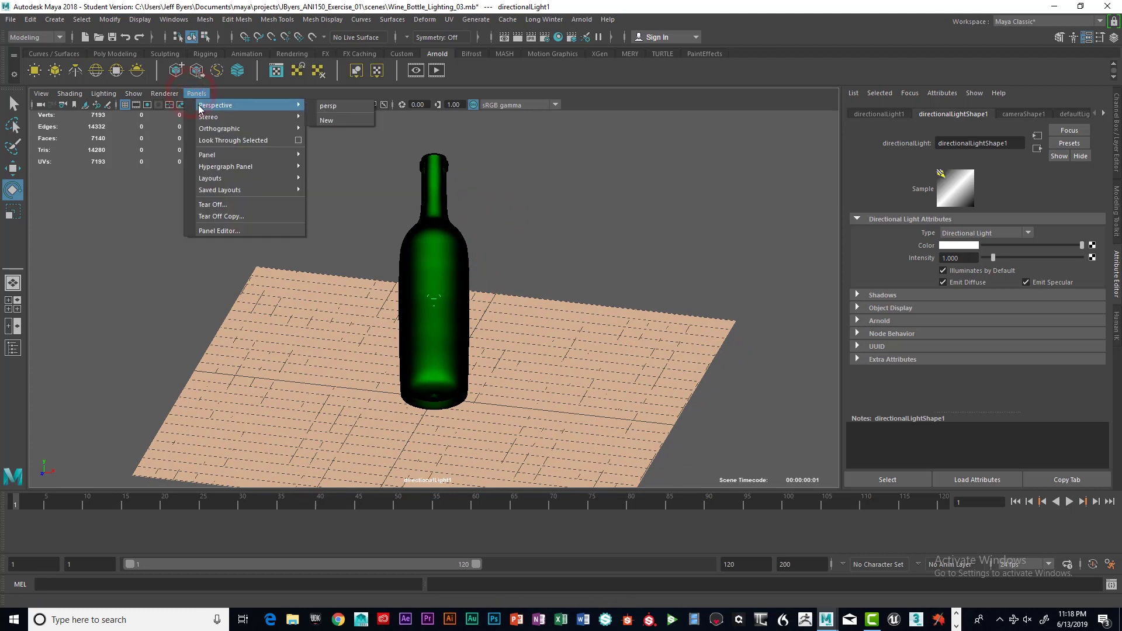
click(329, 105)
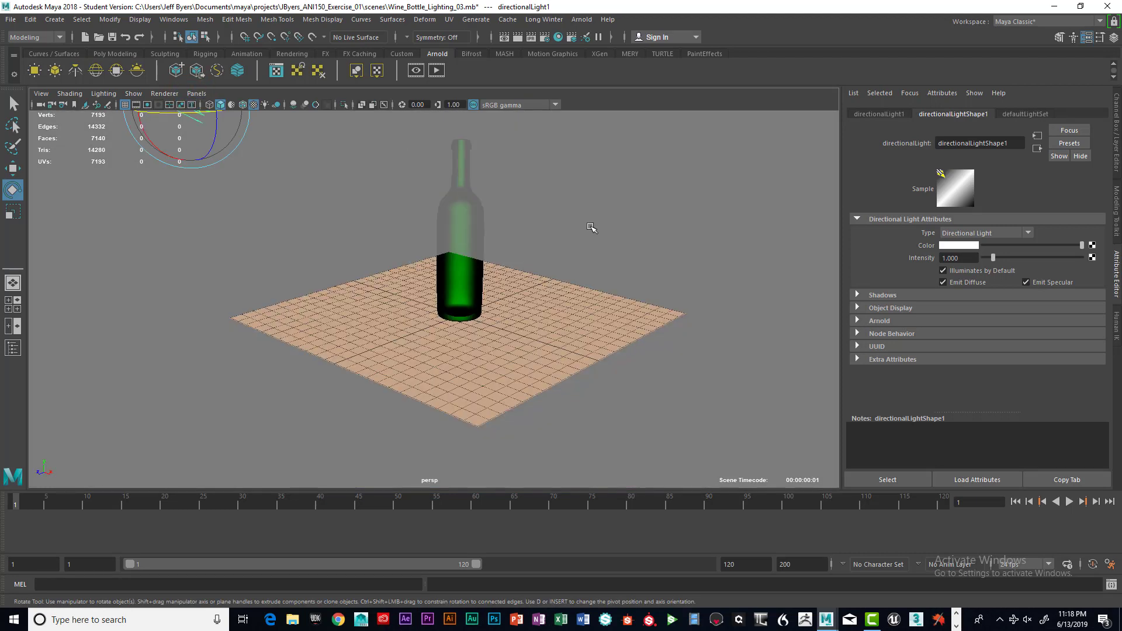
alt+middle_drag(592, 200, 592, 216)
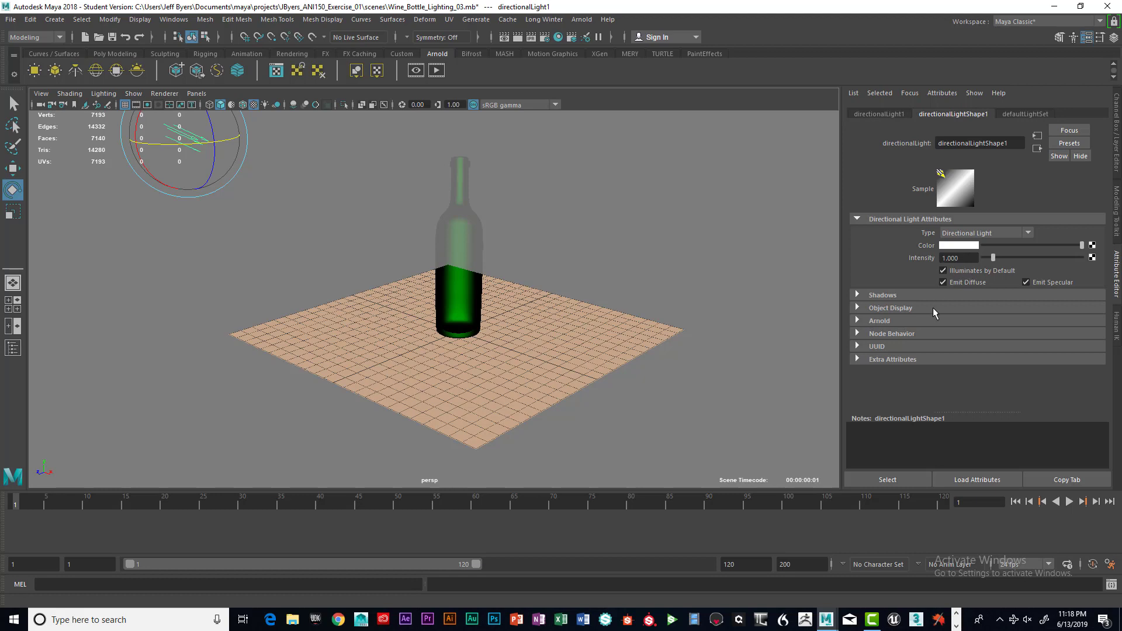
Step: Enable color temperature in the directional light's Arnold settings and set it to 5800
click(857, 321)
scroll(921, 305, down, 2)
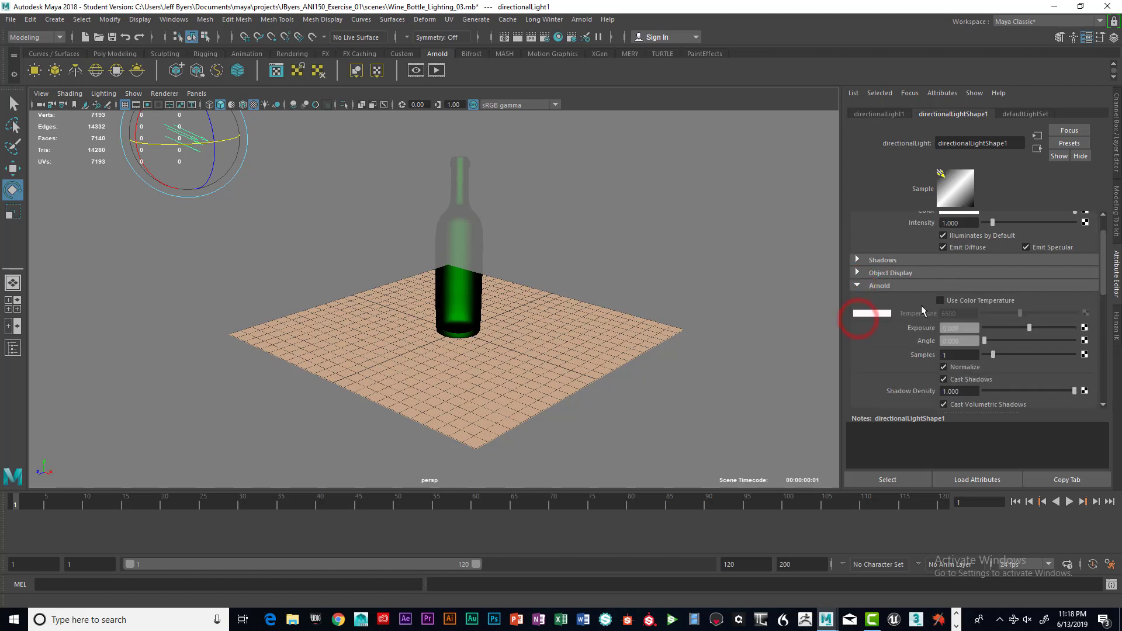
scroll(921, 308, down, 2)
click(941, 266)
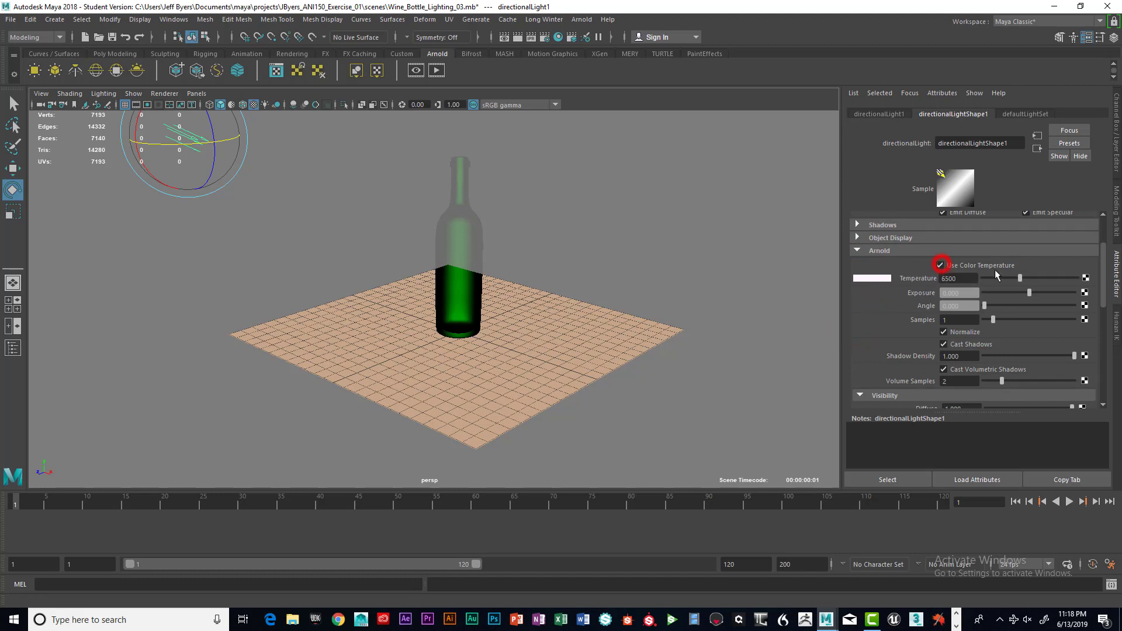
double_click(966, 280)
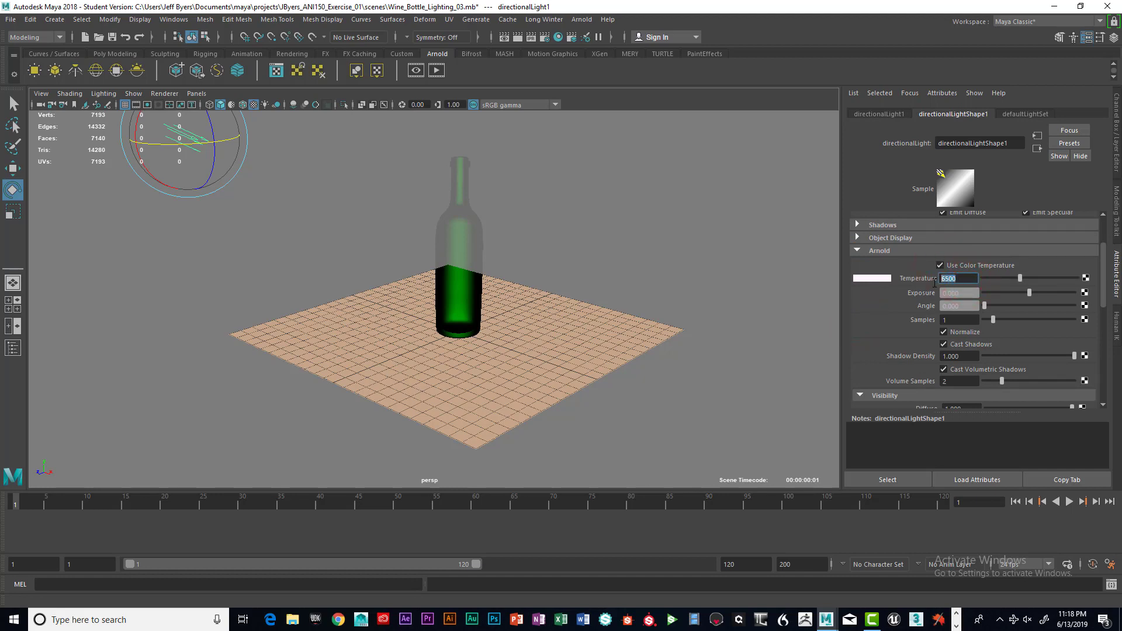
key(Return)
Step: Set the directional light's Arnold exposure to 0.5, angle to 4 and samples to 2
double_click(959, 293)
key(Return)
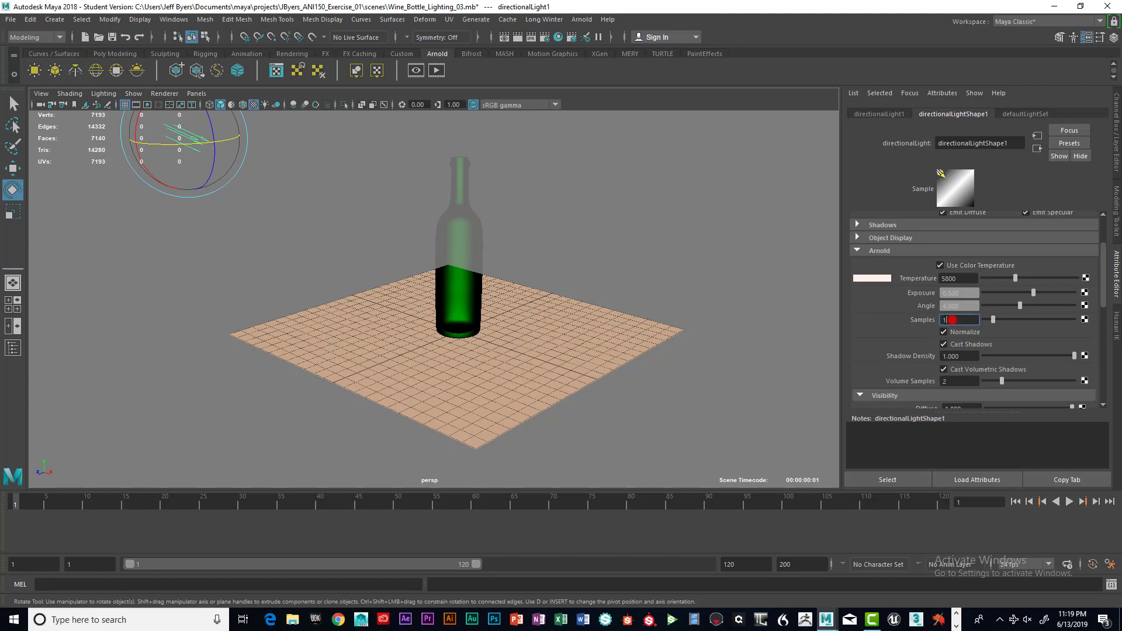
double_click(949, 320)
text(2)
key(Return)
click(949, 321)
scroll(983, 335, down, 1)
scroll(980, 330, down, 3)
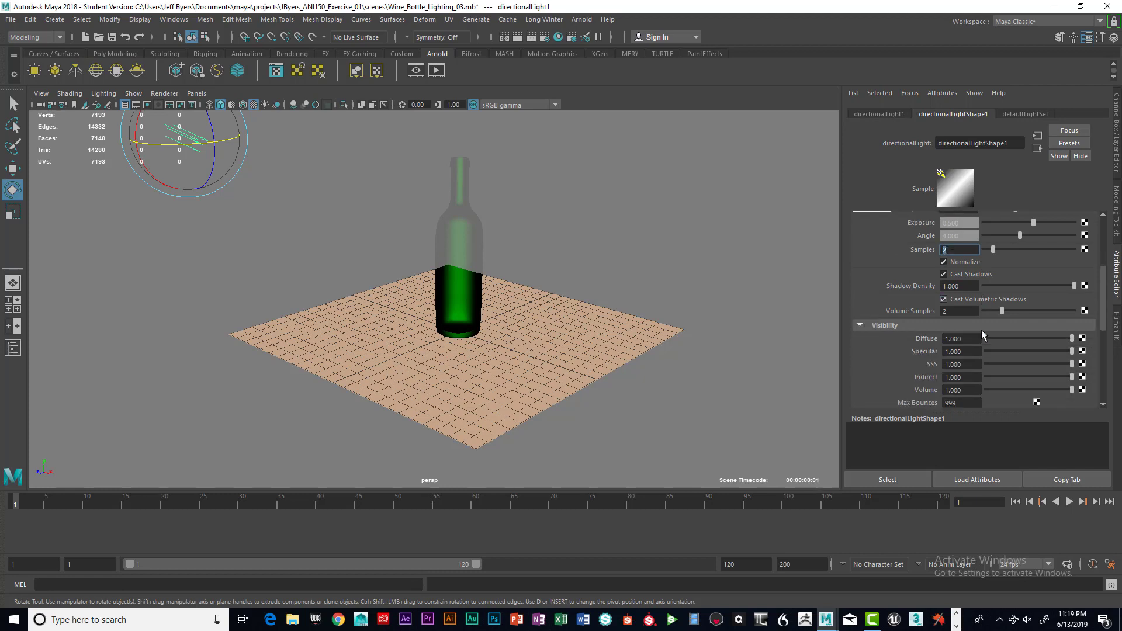
Step: Open the Arnold RenderView beside the bottle and start an interactive render of the persp camera
scroll(980, 329, up, 6)
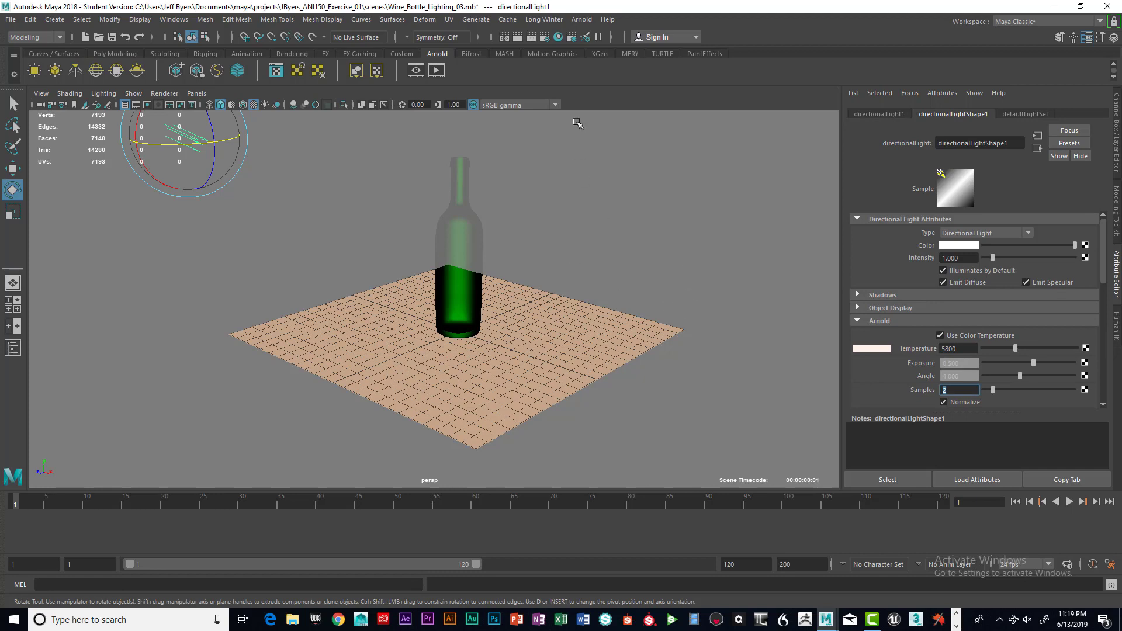
click(582, 20)
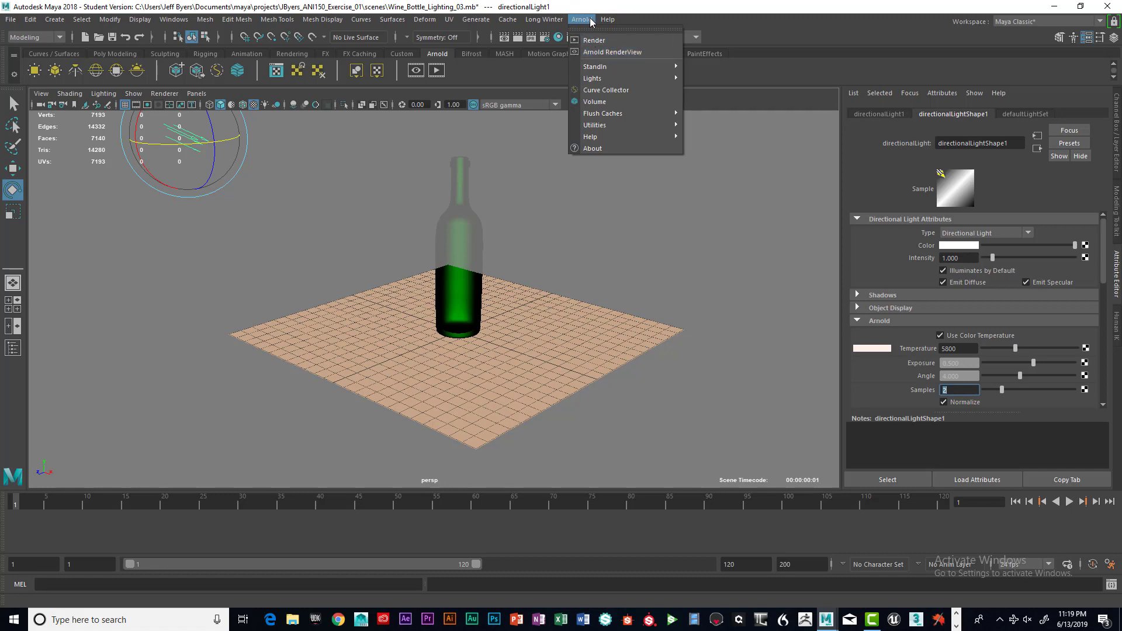
click(595, 52)
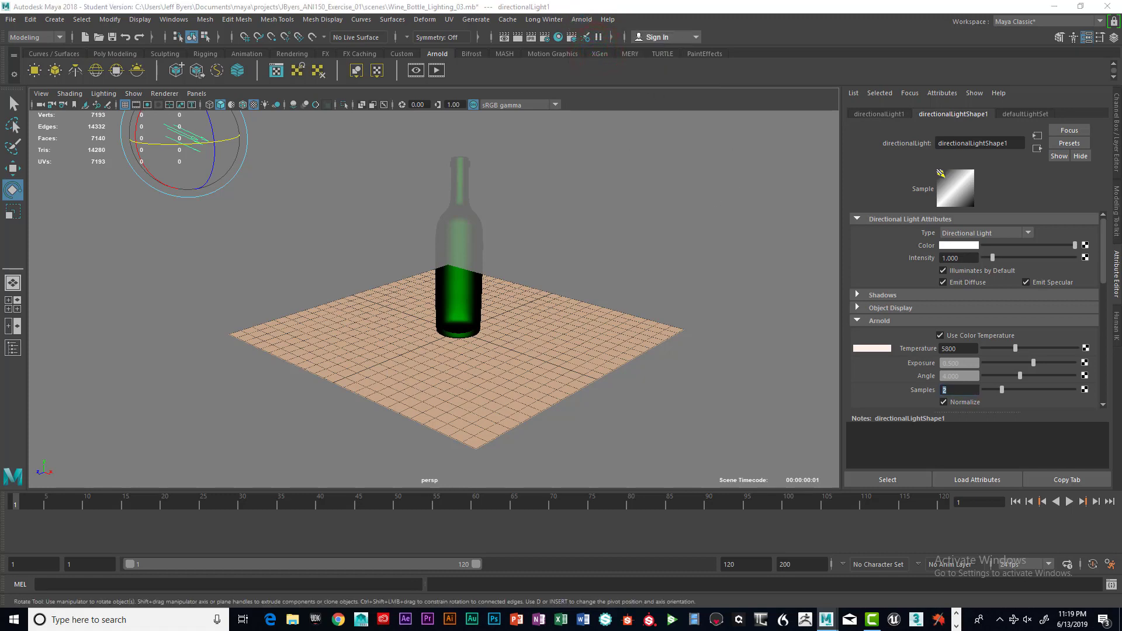
drag(1098, 87, 645, 85)
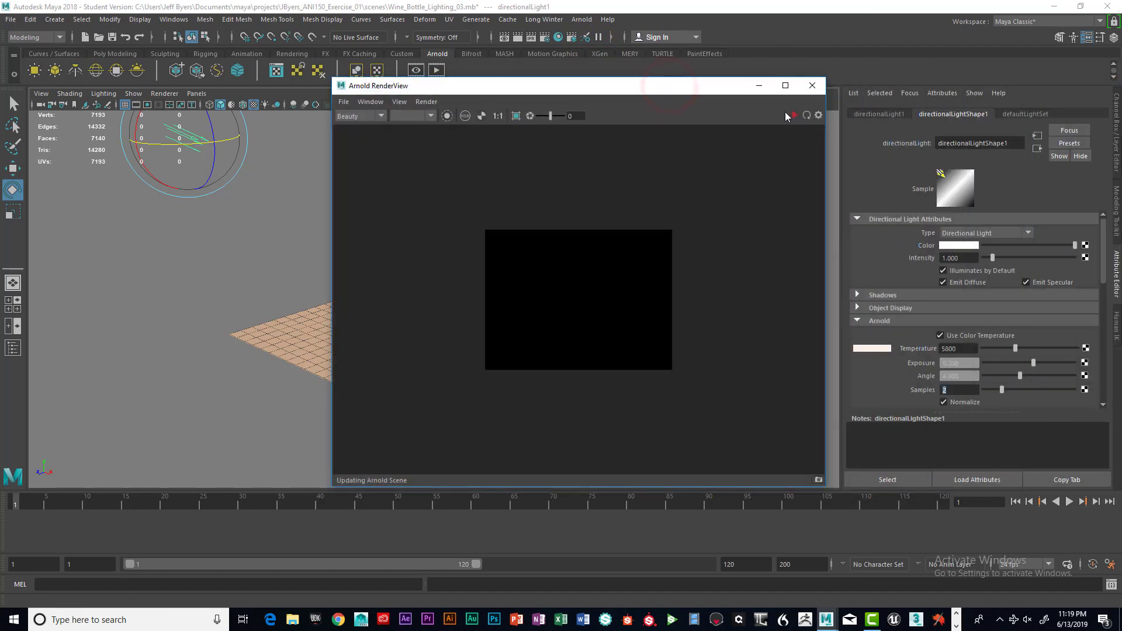
drag(749, 91, 1003, 114)
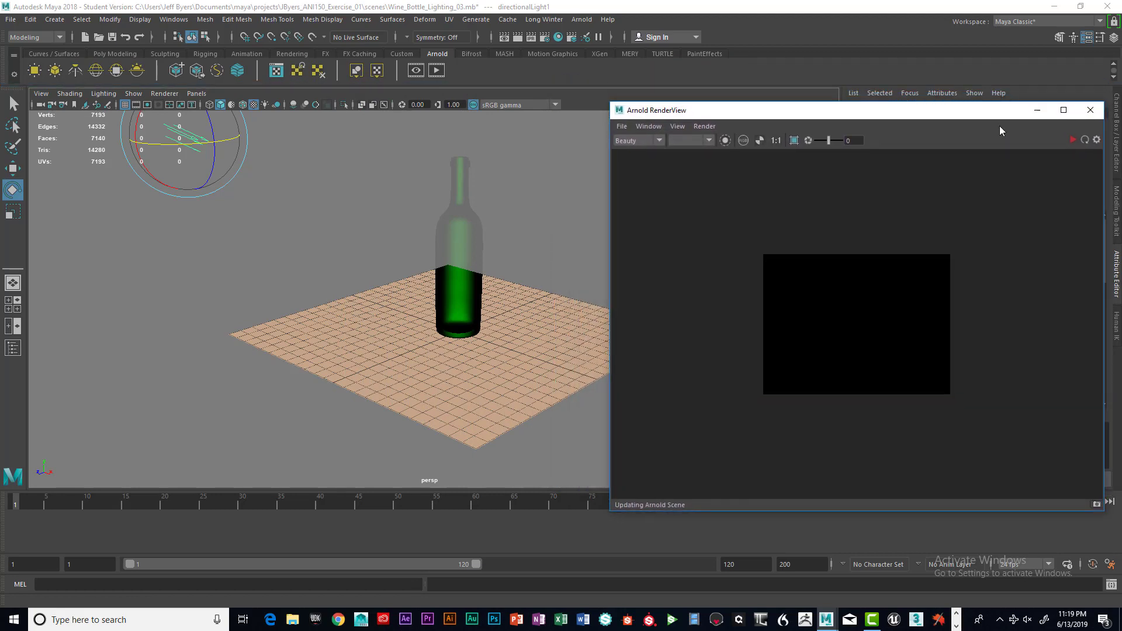
click(1073, 140)
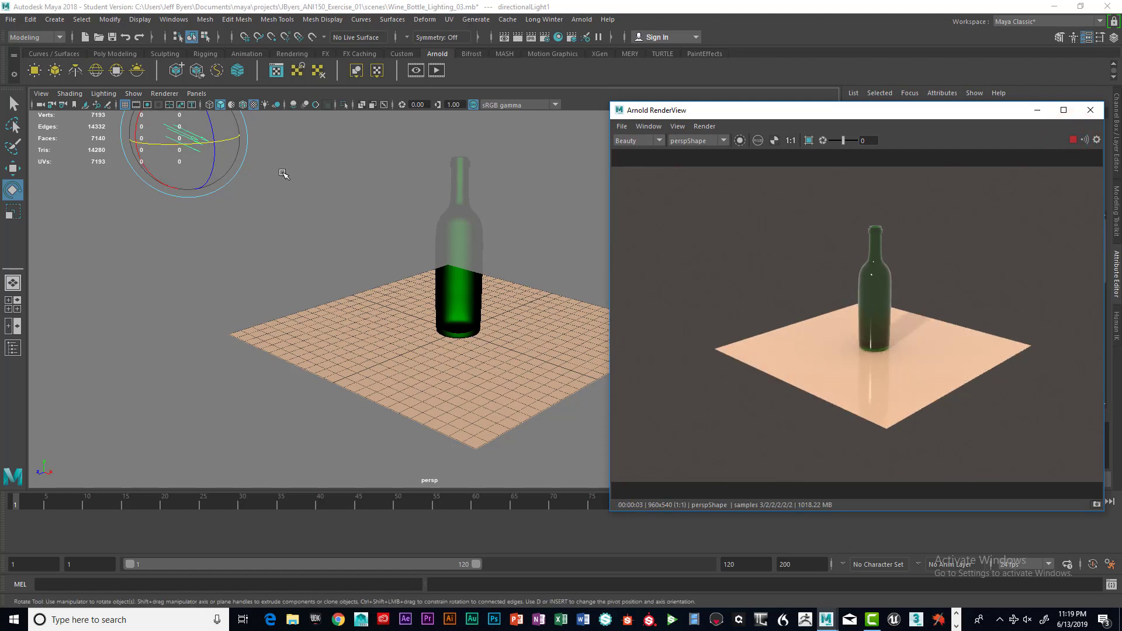
Step: Rotate the directional light to point more steeply down at the bottle, shortening its shadow in the live render
alt+middle_drag(353, 179, 334, 227)
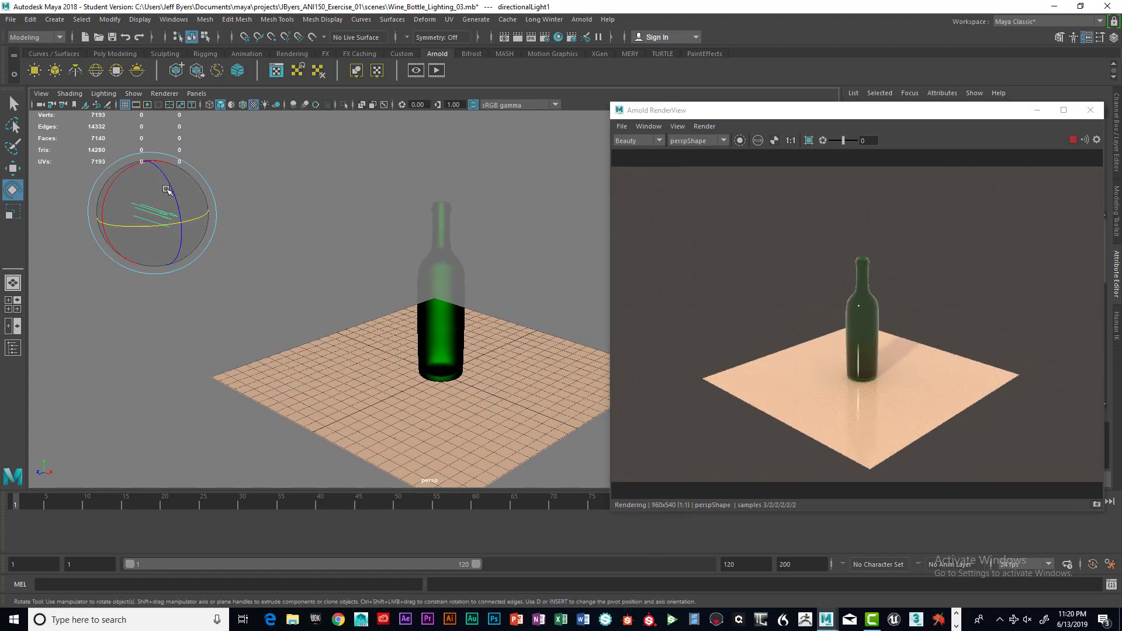
drag(114, 182, 133, 167)
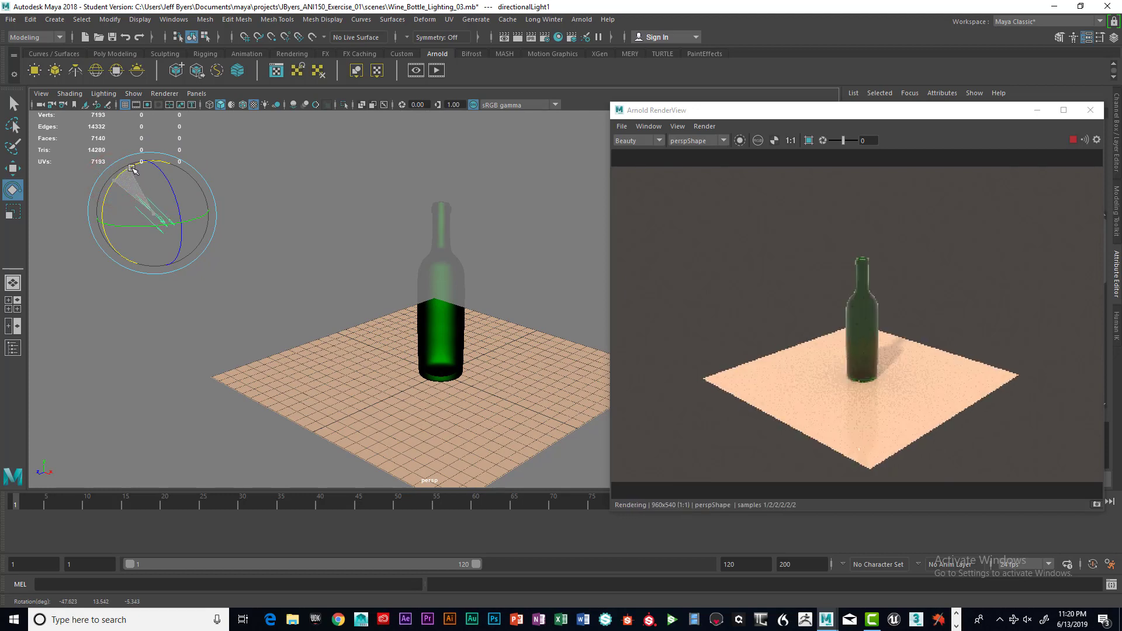
mouse_move(167, 228)
mouse_down()
mouse_move(156, 225)
mouse_move(166, 222)
mouse_up()
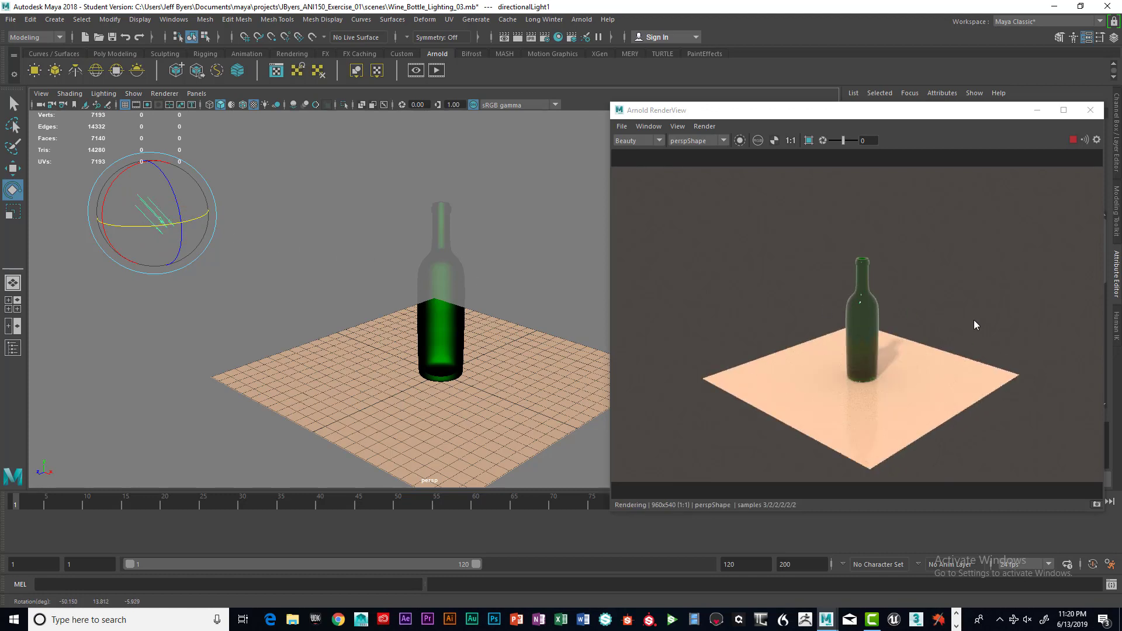
Step: Reframe the bottle closer and from a lower angle in the live render, and close the stopped Arnold RenderView
alt+drag(605, 321, 523, 292)
mouse_move(501, 293)
alt+right_down()
mouse_move(538, 303)
mouse_move(501, 283)
mouse_move(538, 298)
mouse_move(488, 292)
alt+right_up()
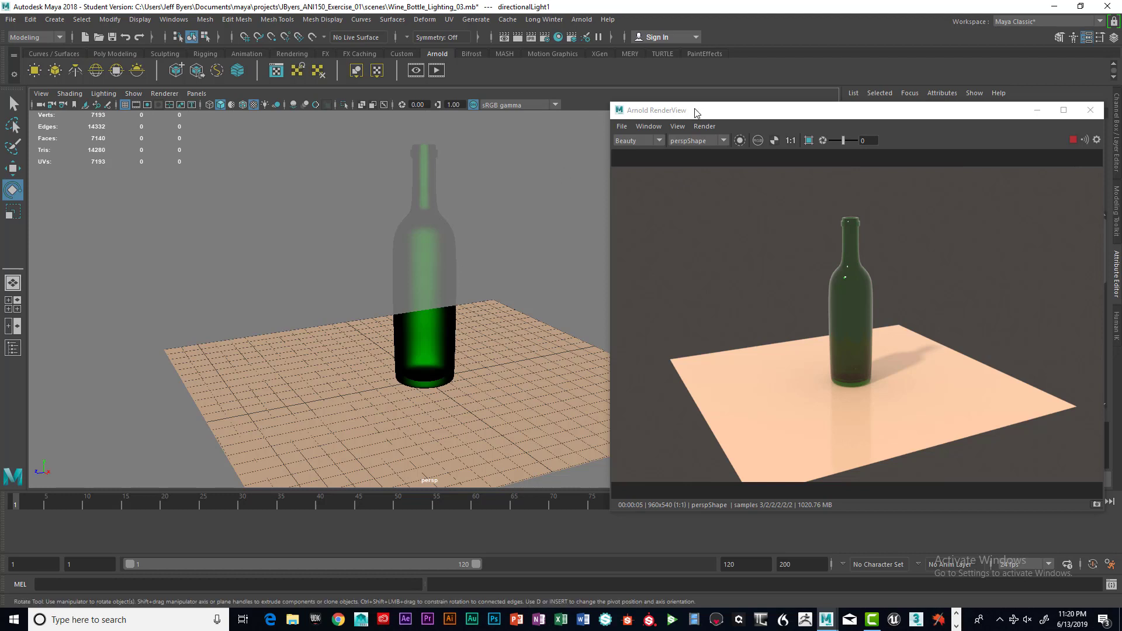
mouse_move(719, 111)
mouse_down()
mouse_move(732, 108)
mouse_move(694, 110)
mouse_move(703, 124)
mouse_up()
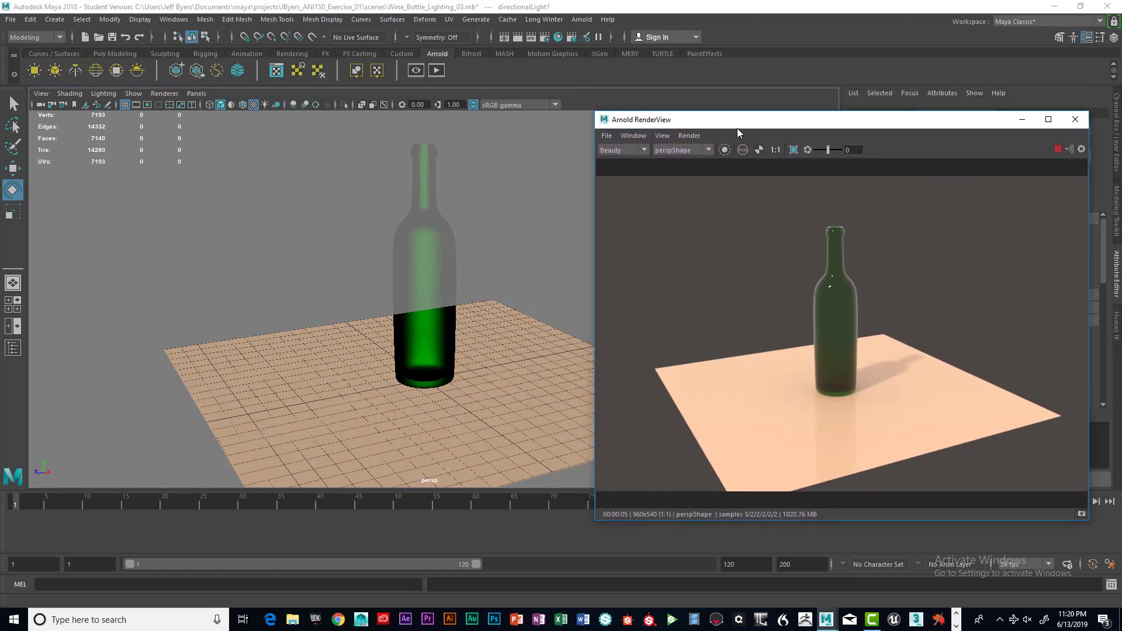
click(1058, 150)
click(1075, 120)
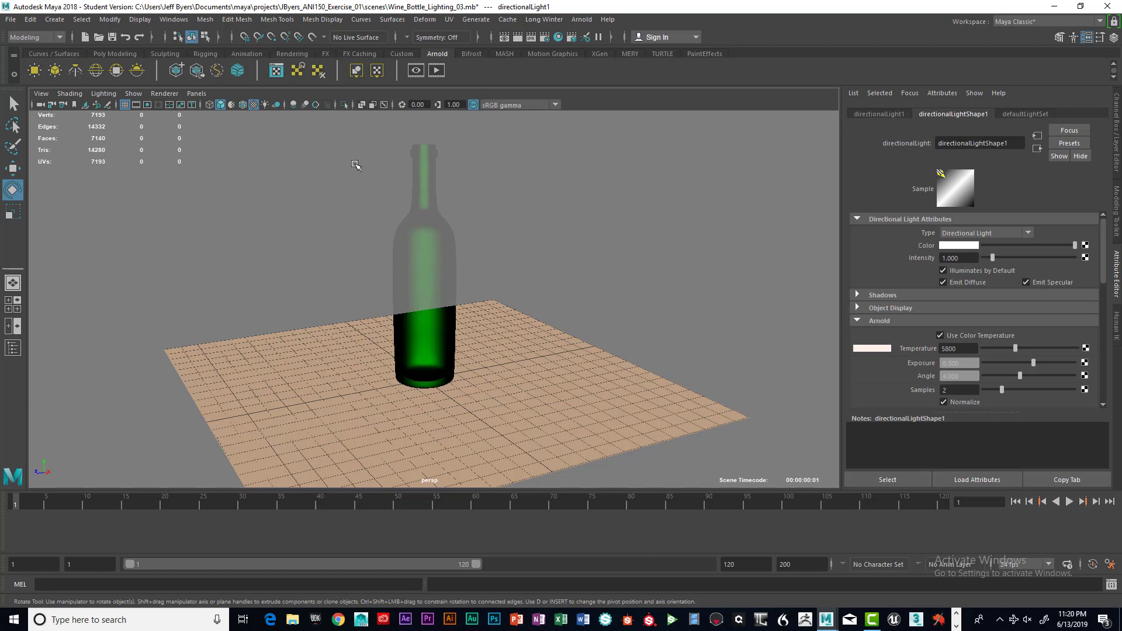
Step: Show the resolution gate and center the bottle large within it, using the field chart as a temporary guide
click(147, 106)
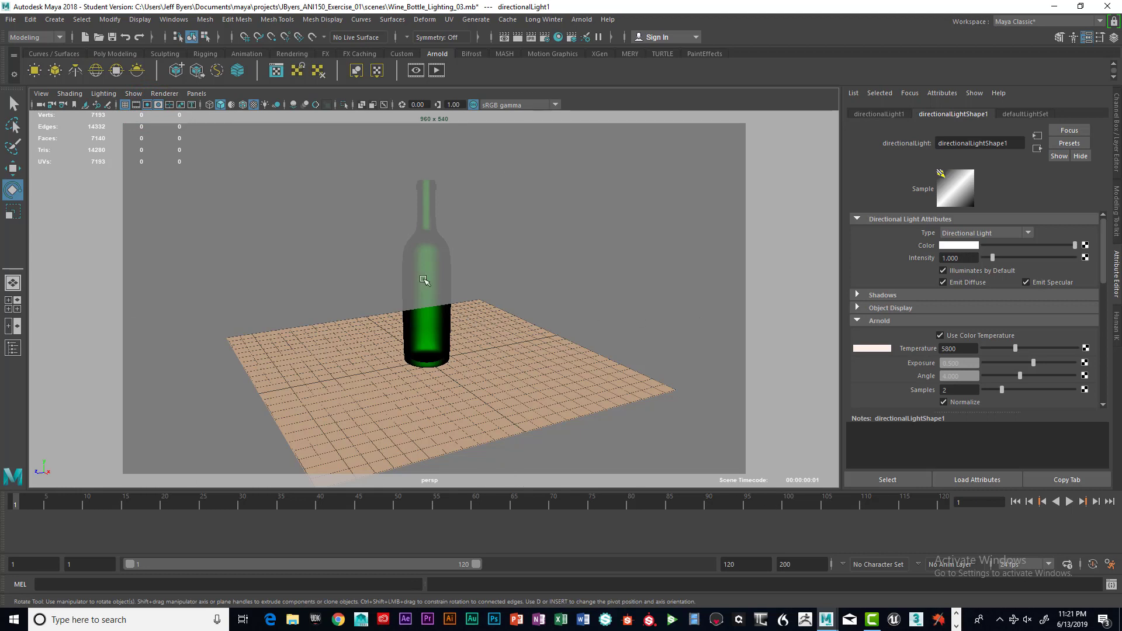
click(170, 105)
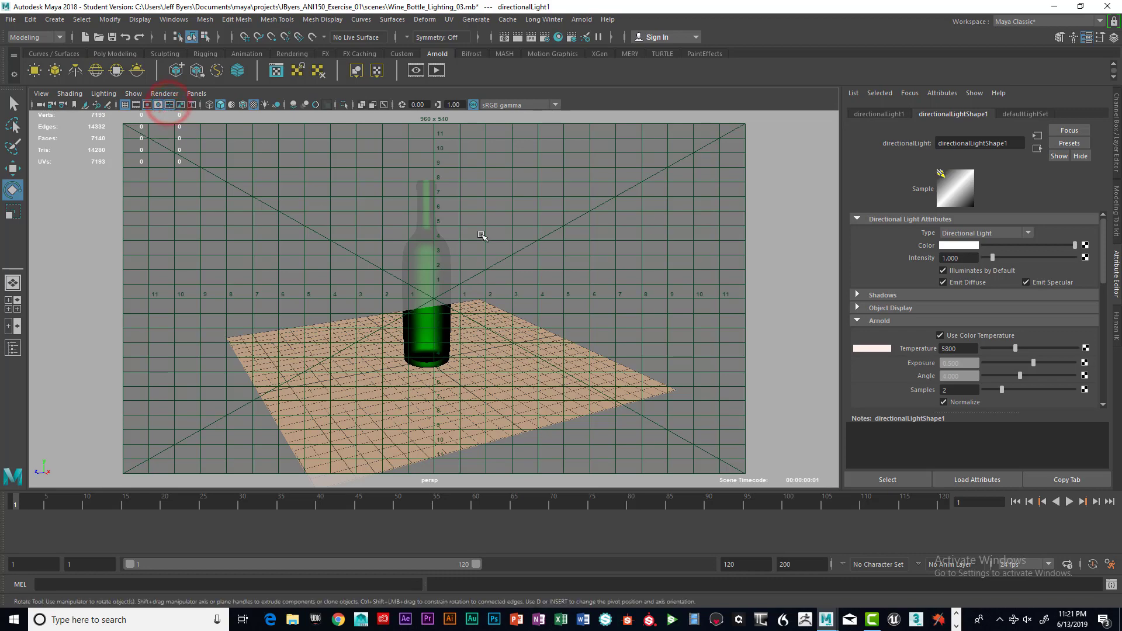
alt+right_drag(514, 249, 548, 252)
alt+middle_drag(547, 252, 576, 255)
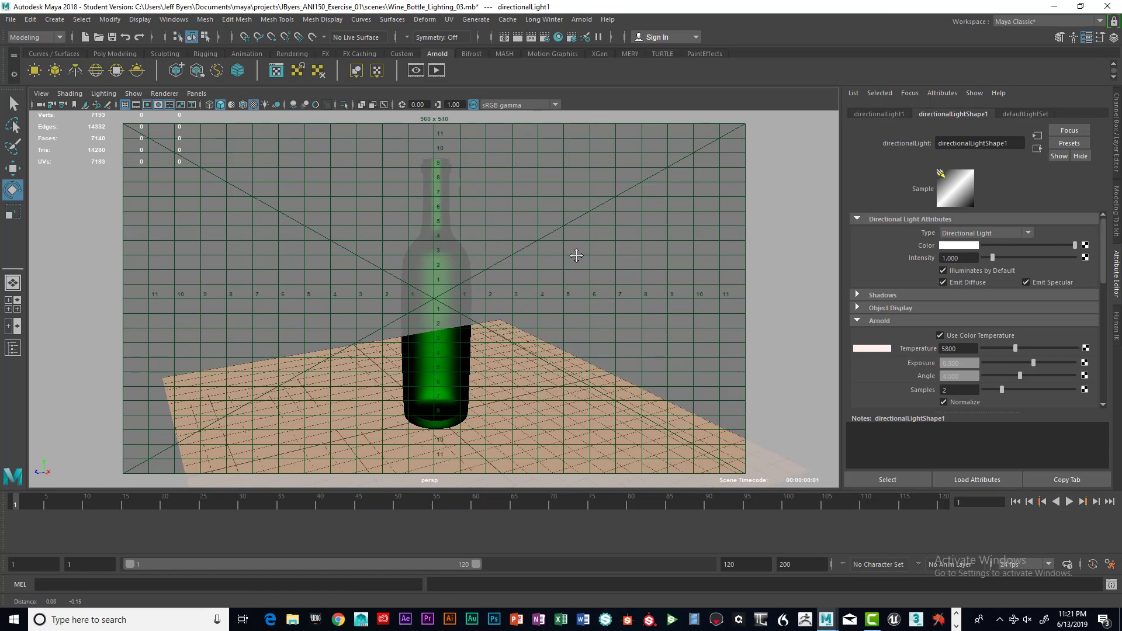
alt+right_drag(576, 256, 578, 254)
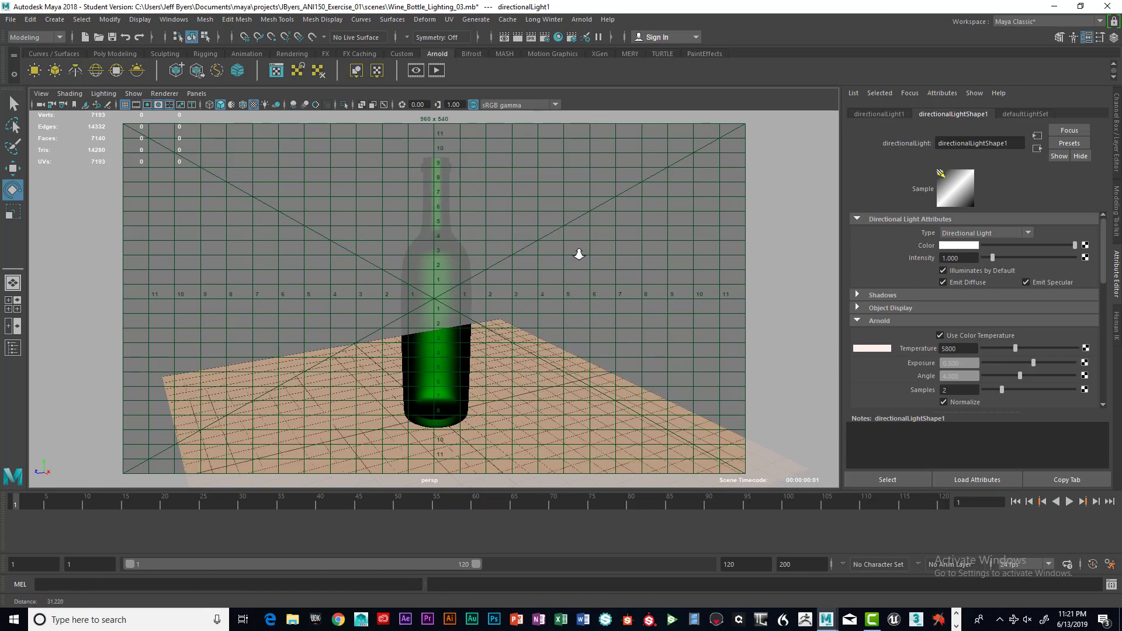
alt+middle_drag(578, 254, 578, 249)
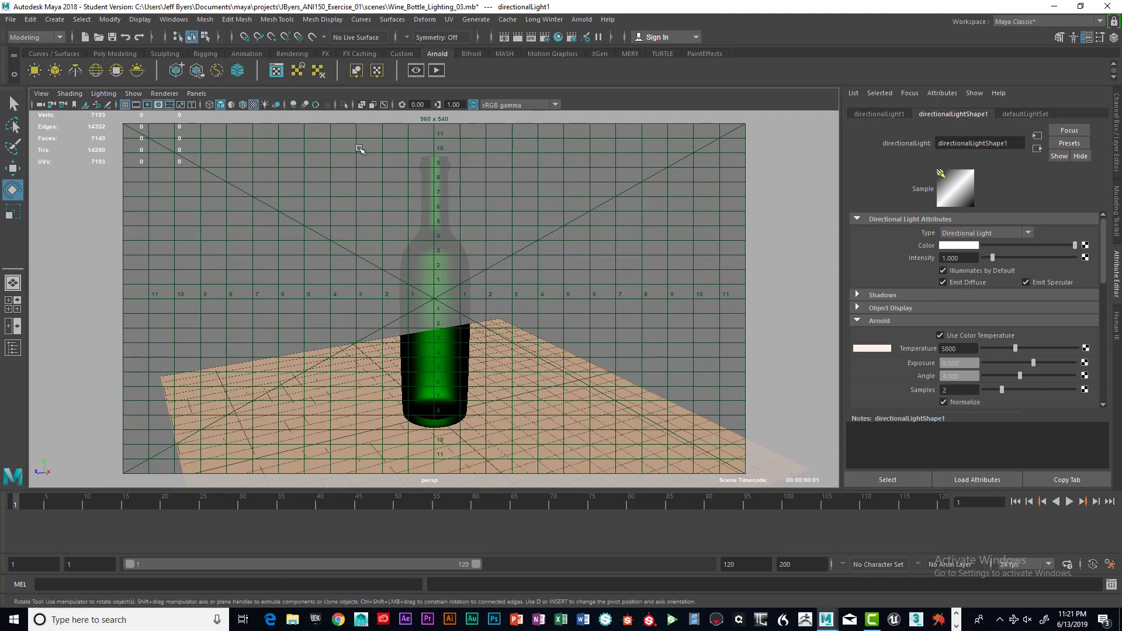
click(171, 105)
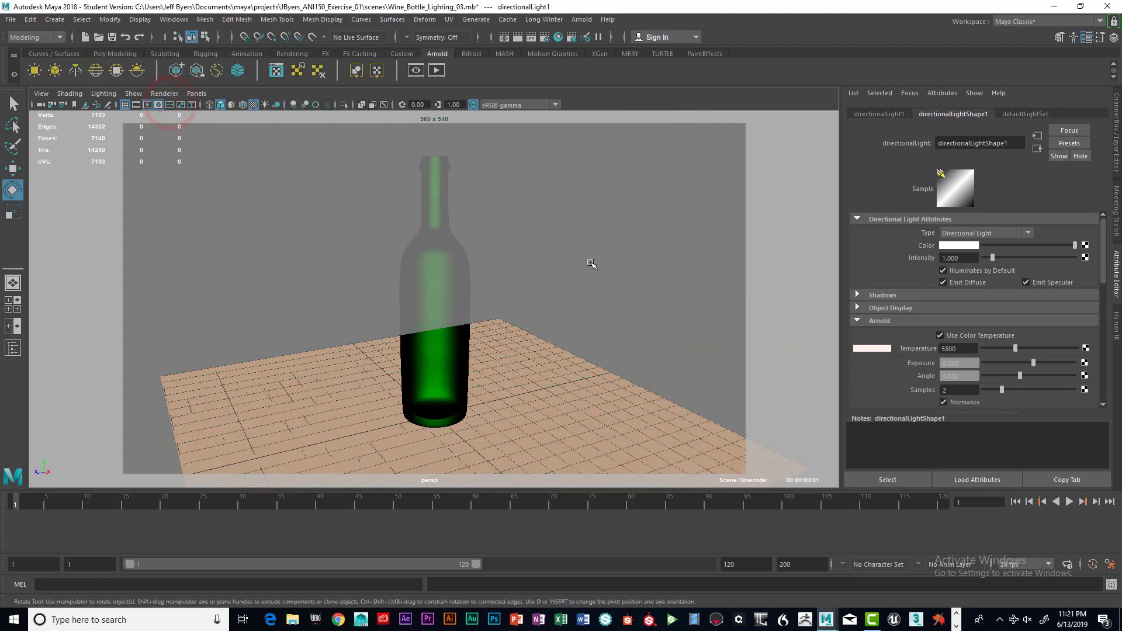
Step: Render the current frame from the persp camera in the Render View
click(517, 36)
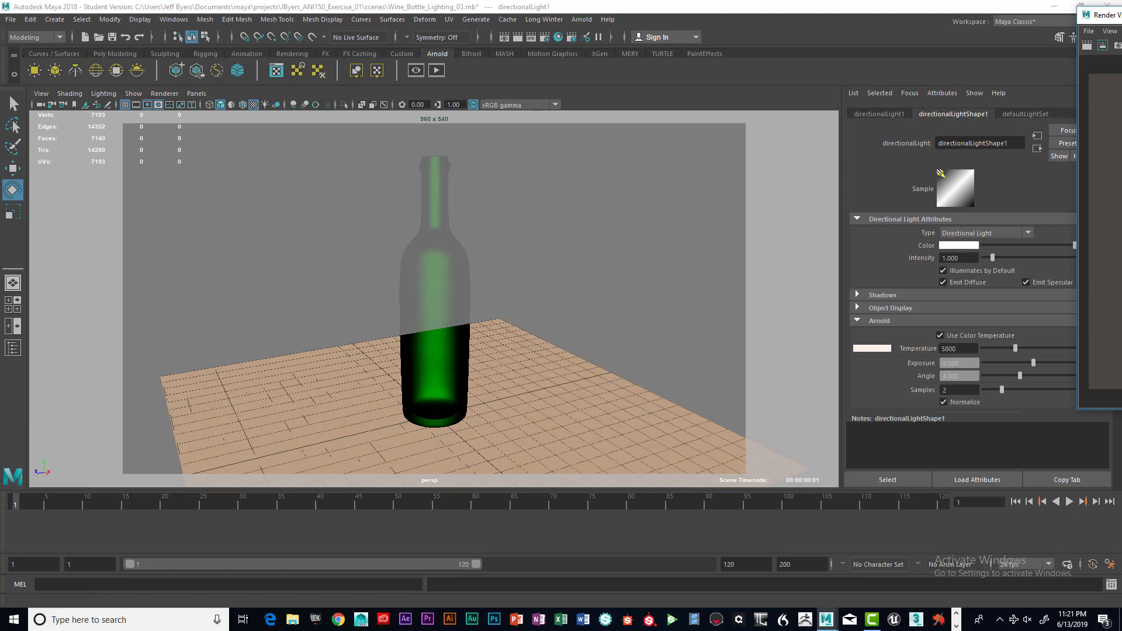
drag(1121, 18, 514, 42)
click(931, 39)
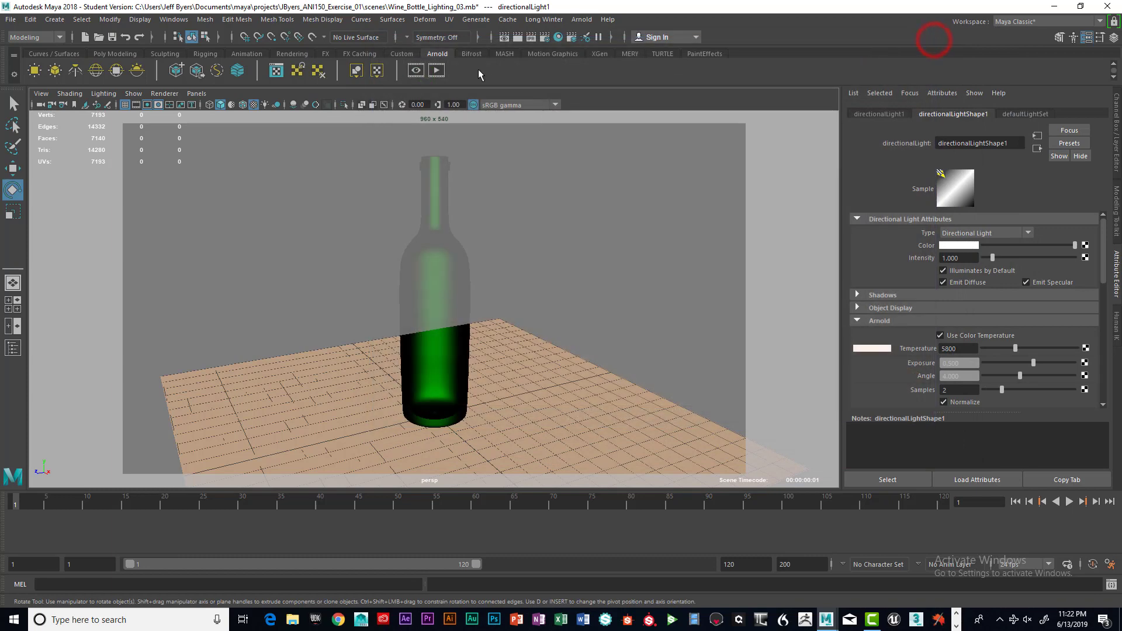
click(519, 39)
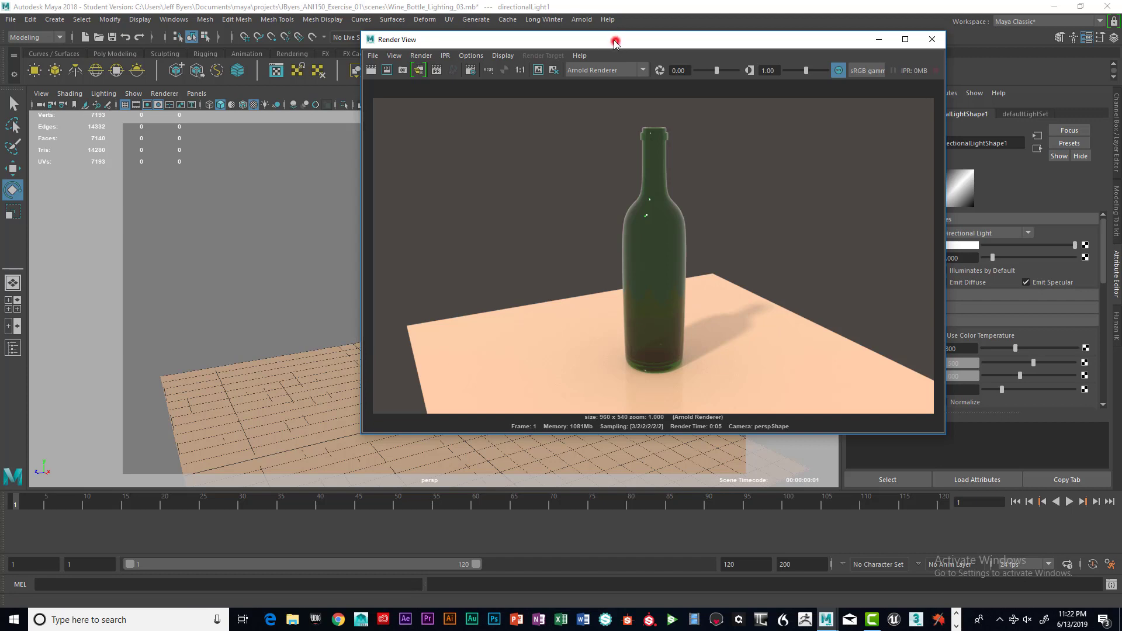
drag(616, 42, 562, 66)
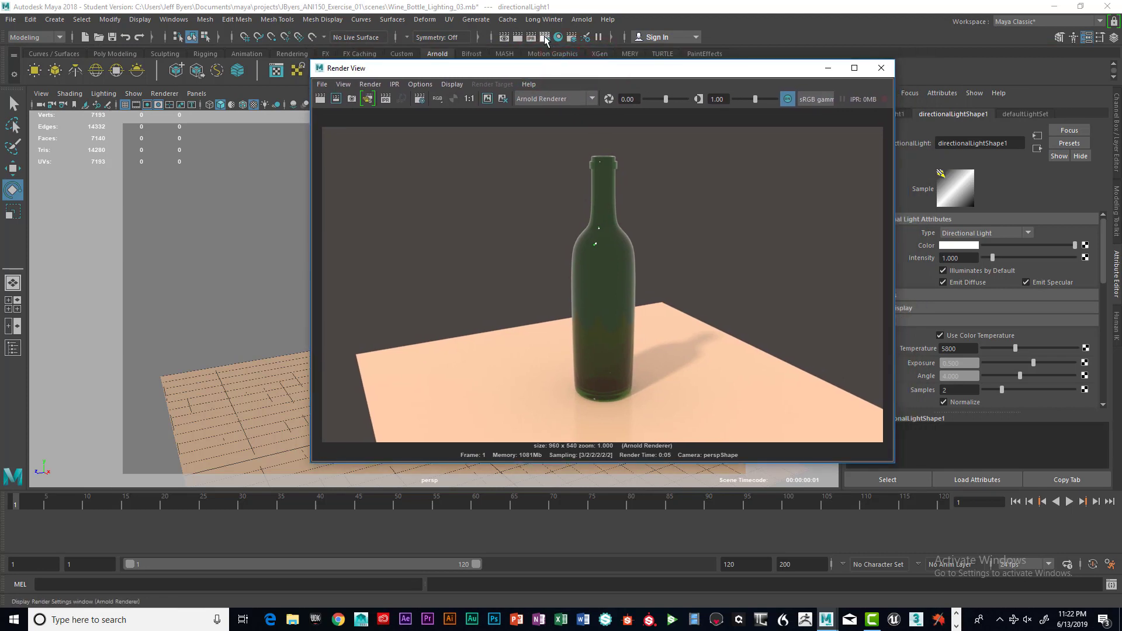
Step: Set the Arnold Camera (AA) samples to 5 in the render settings
click(546, 38)
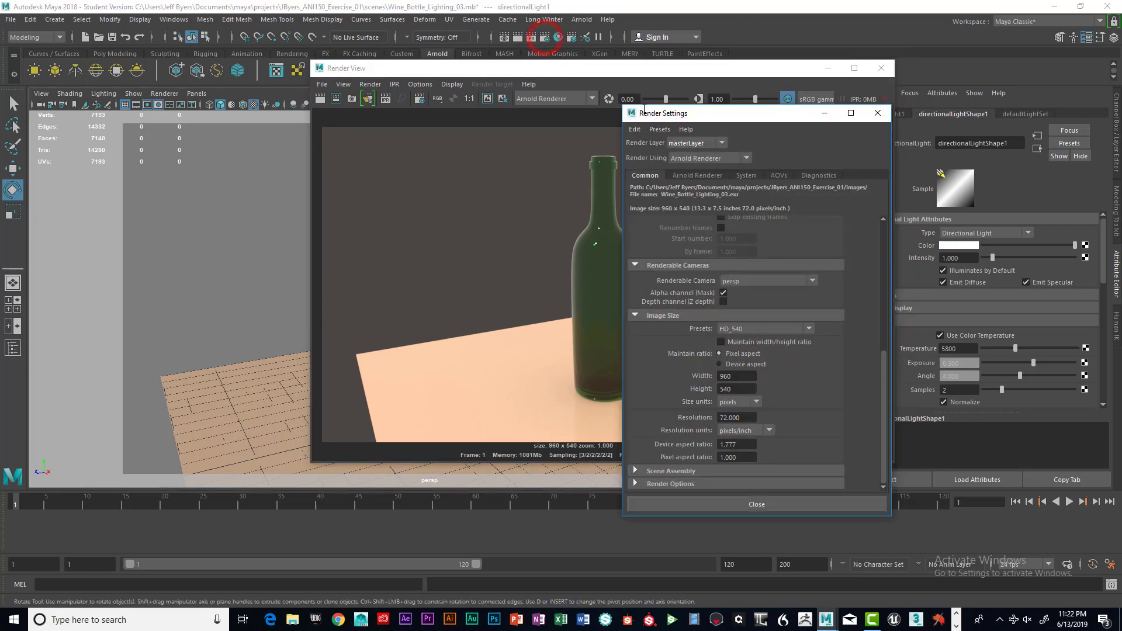
drag(717, 117, 844, 60)
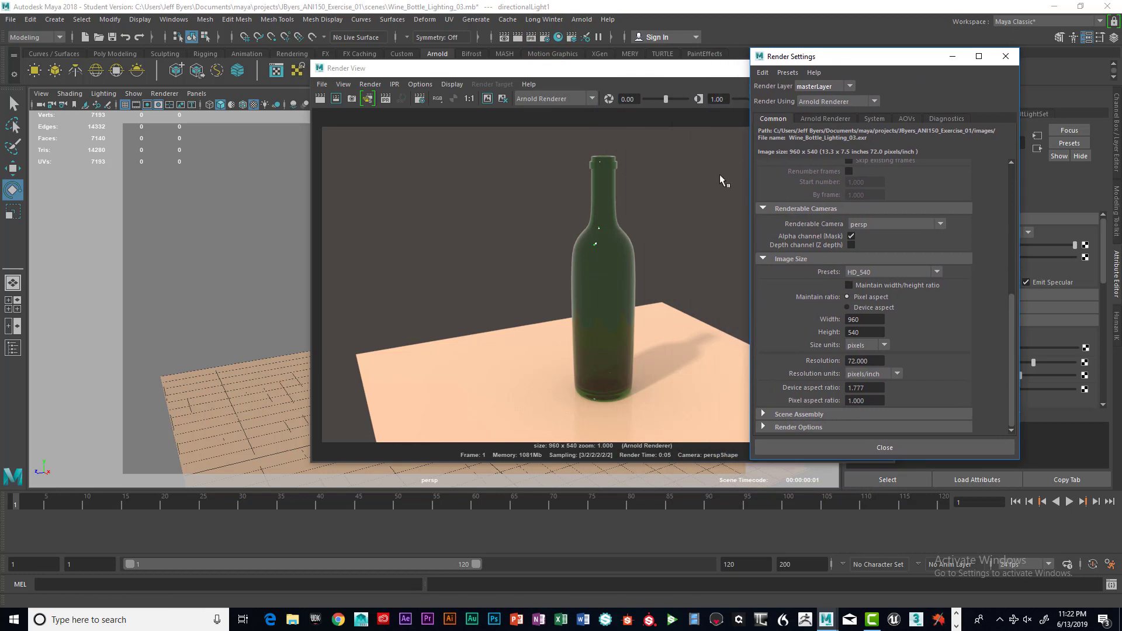
click(835, 118)
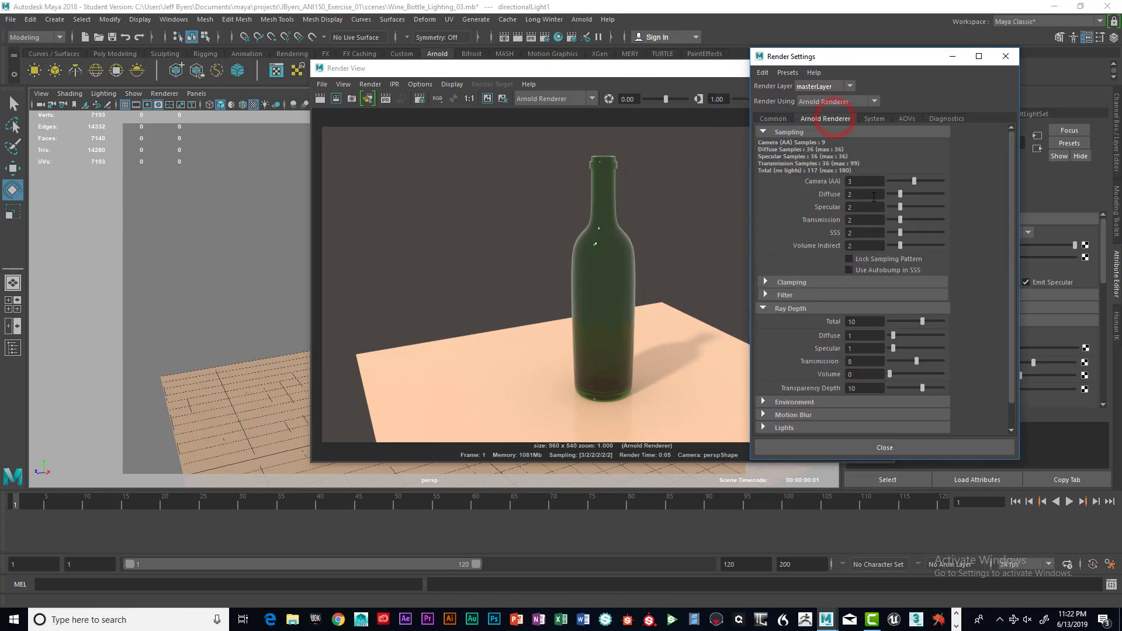
double_click(864, 181)
double_click(862, 197)
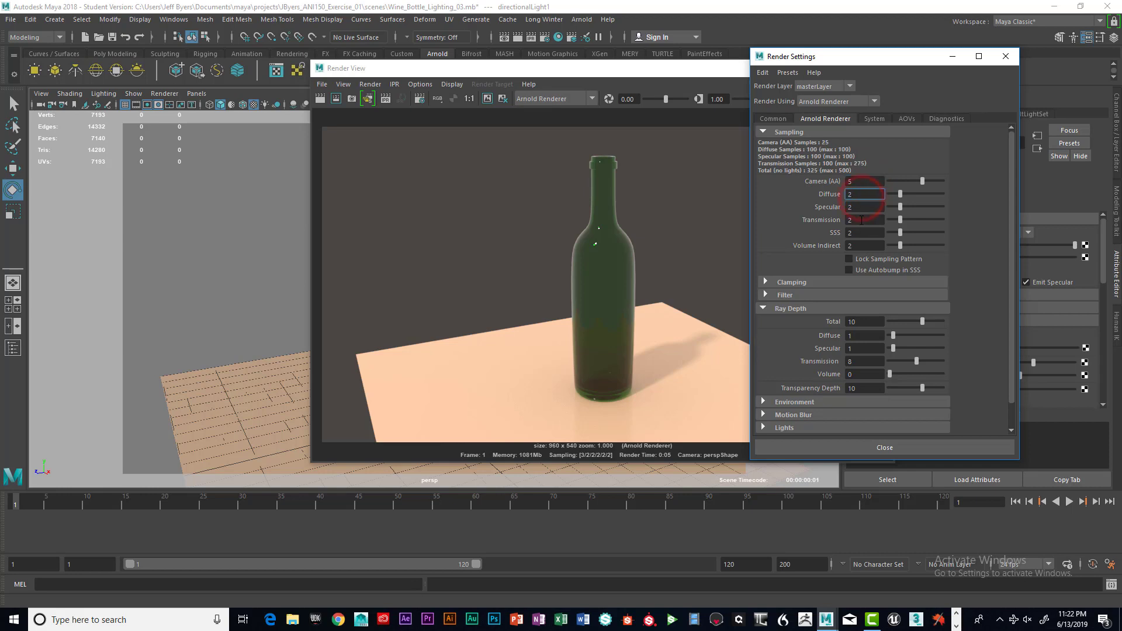
Step: Set the Arnold Transmission samples to 3 and close the render settings
double_click(863, 220)
text(3)
click(867, 207)
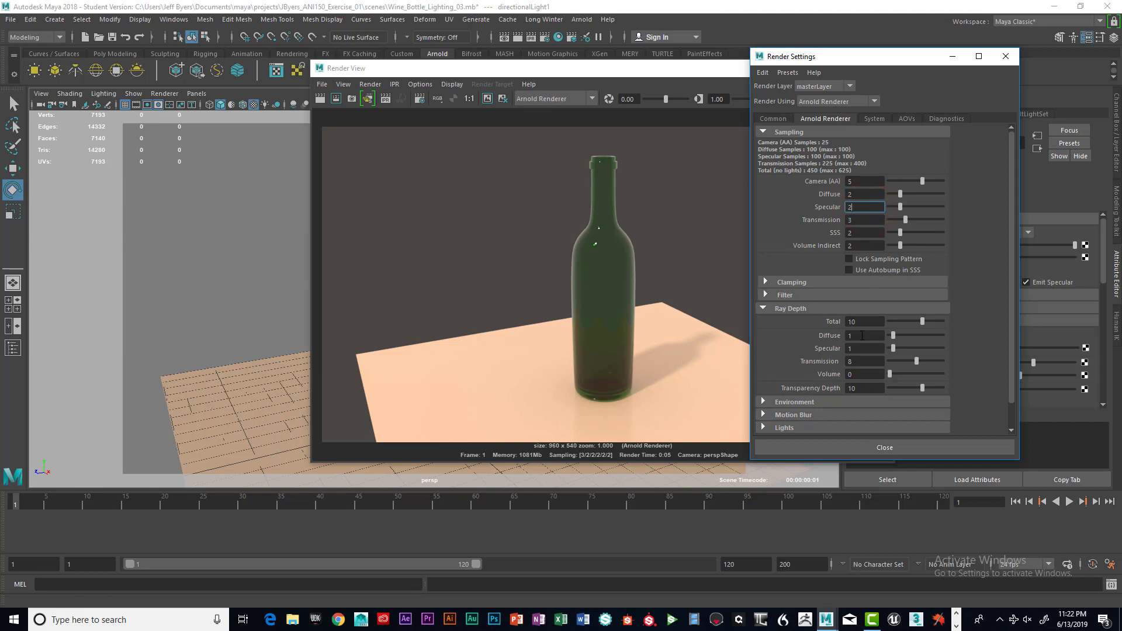
click(861, 181)
drag(873, 57, 871, 53)
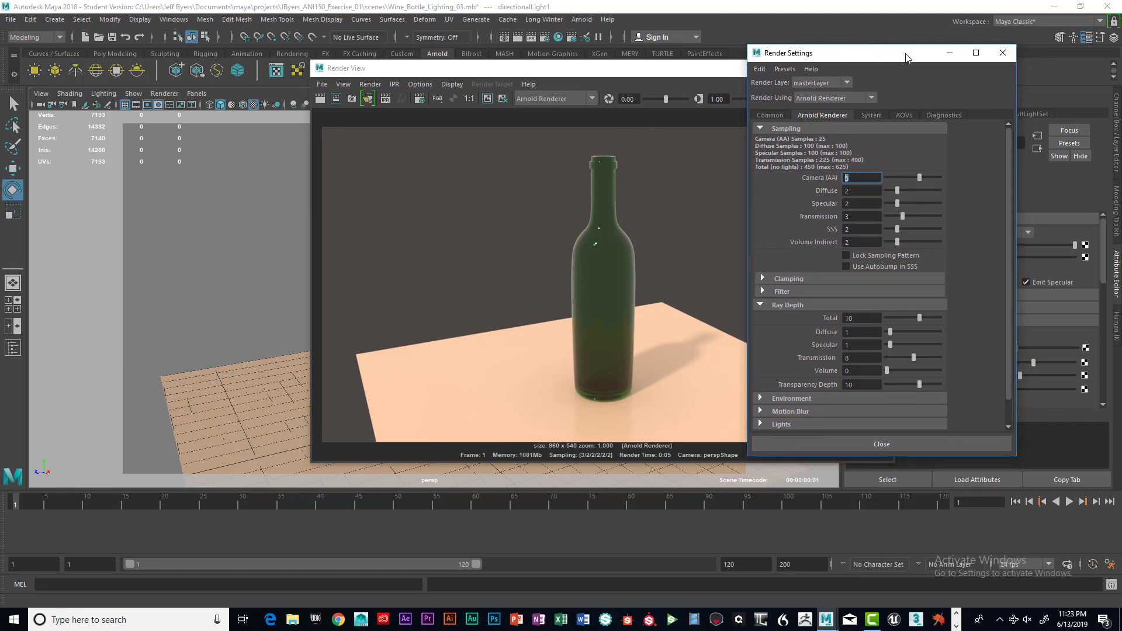
click(857, 180)
click(852, 176)
click(996, 56)
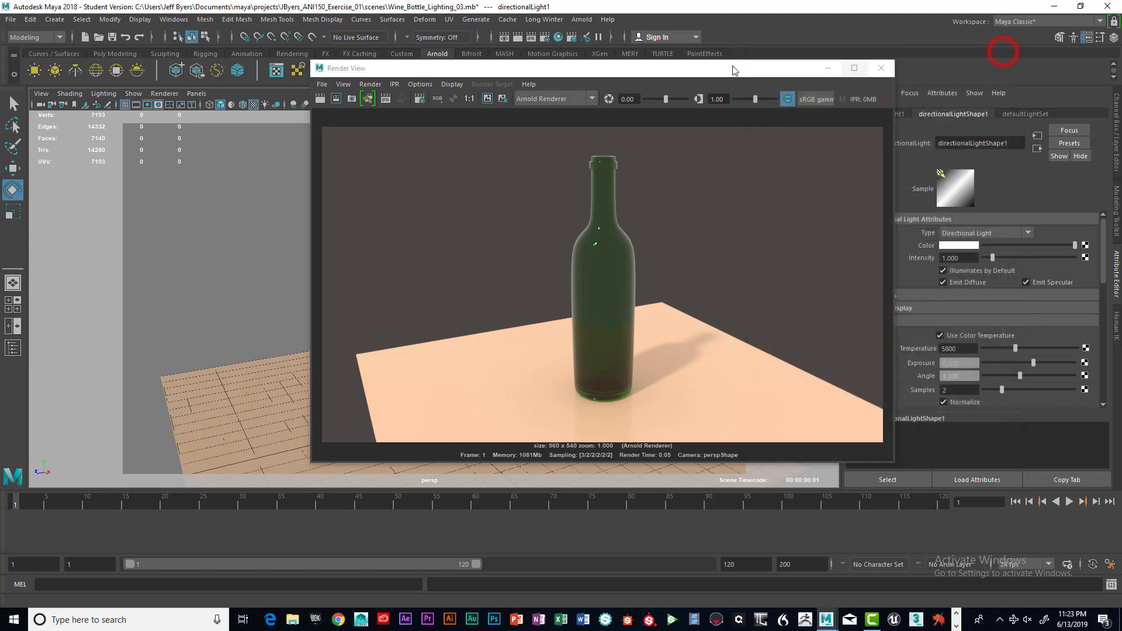
Step: Re-render the frame with the new sampling and compare it with the earlier render kept in the Render View
click(543, 70)
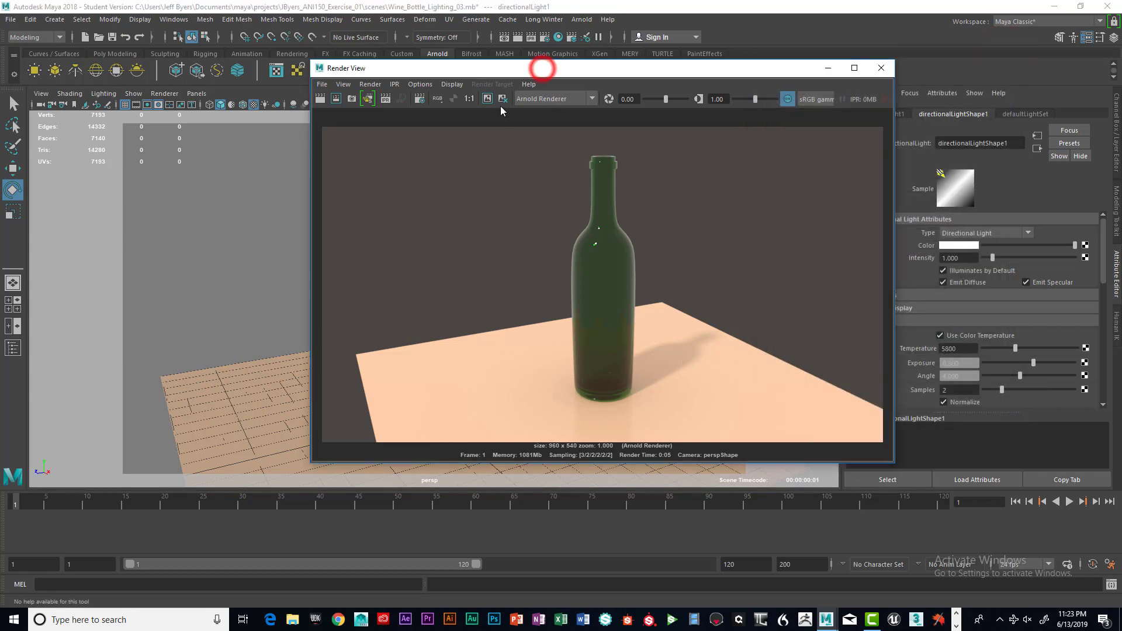
click(488, 98)
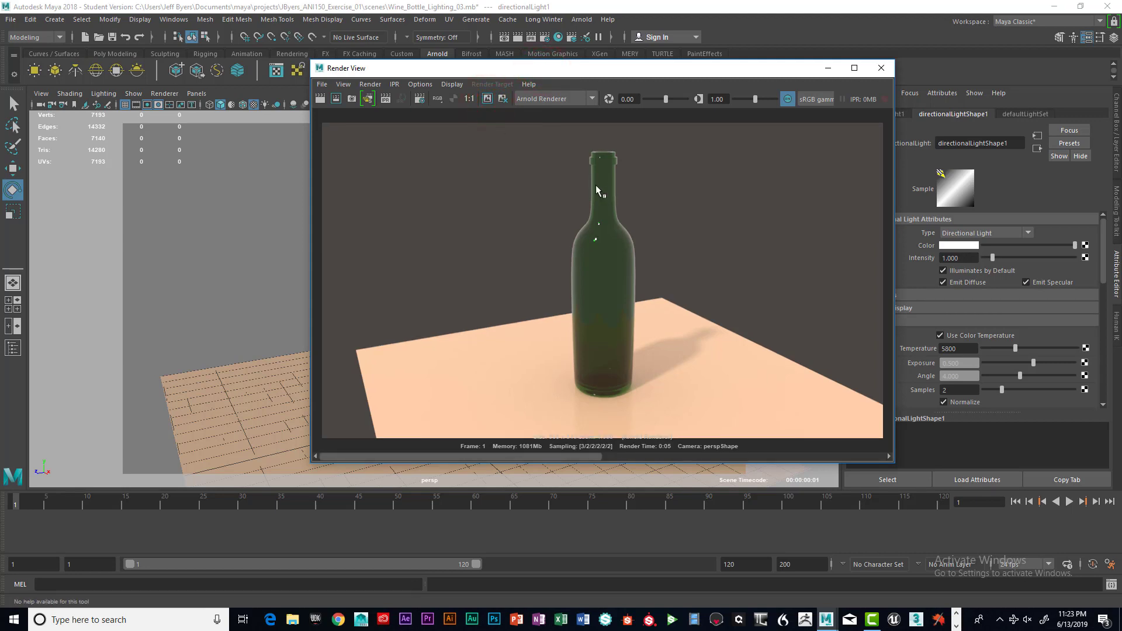
click(320, 98)
click(490, 99)
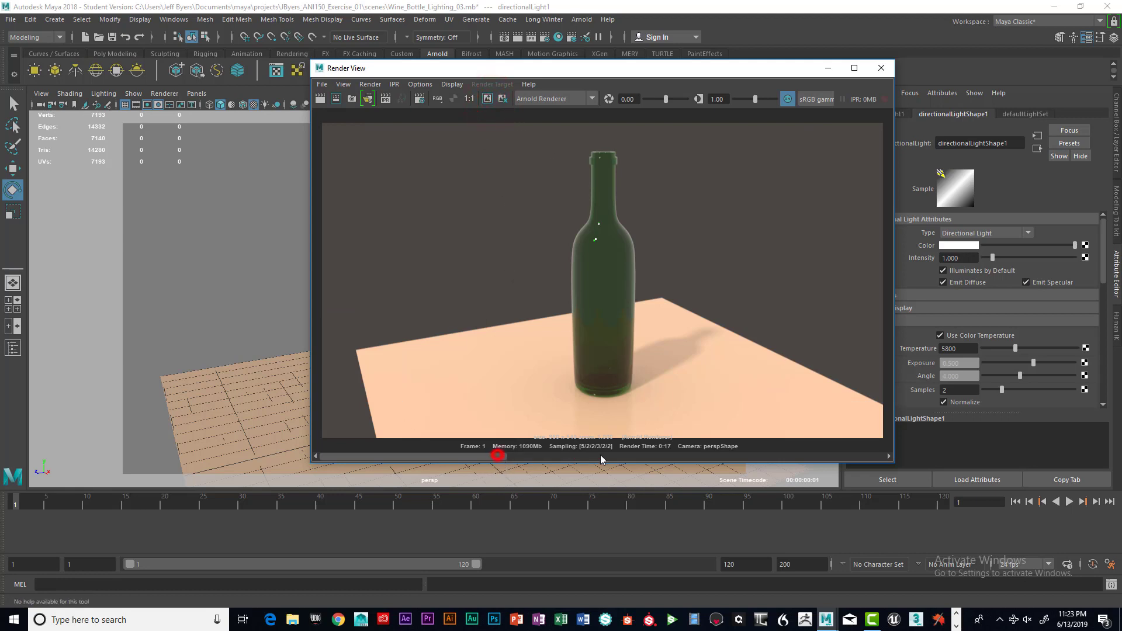
drag(601, 456, 542, 446)
drag(386, 68, 367, 57)
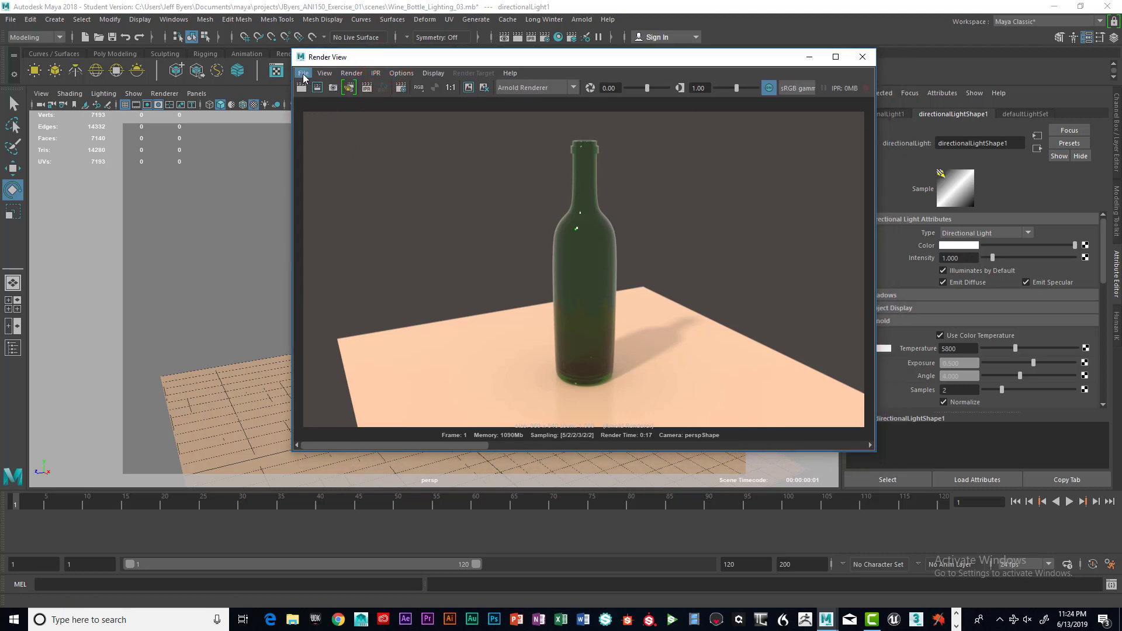
Step: Set the Render View's image save mode to Color Managed Image - View Transform embedded and apply it
click(304, 77)
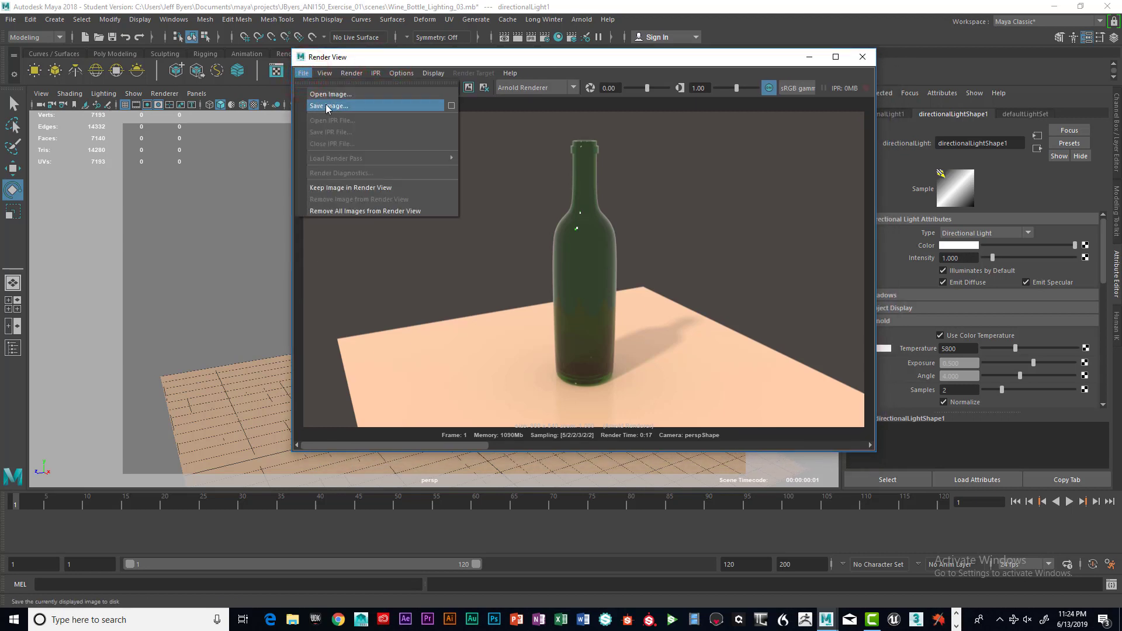
click(452, 106)
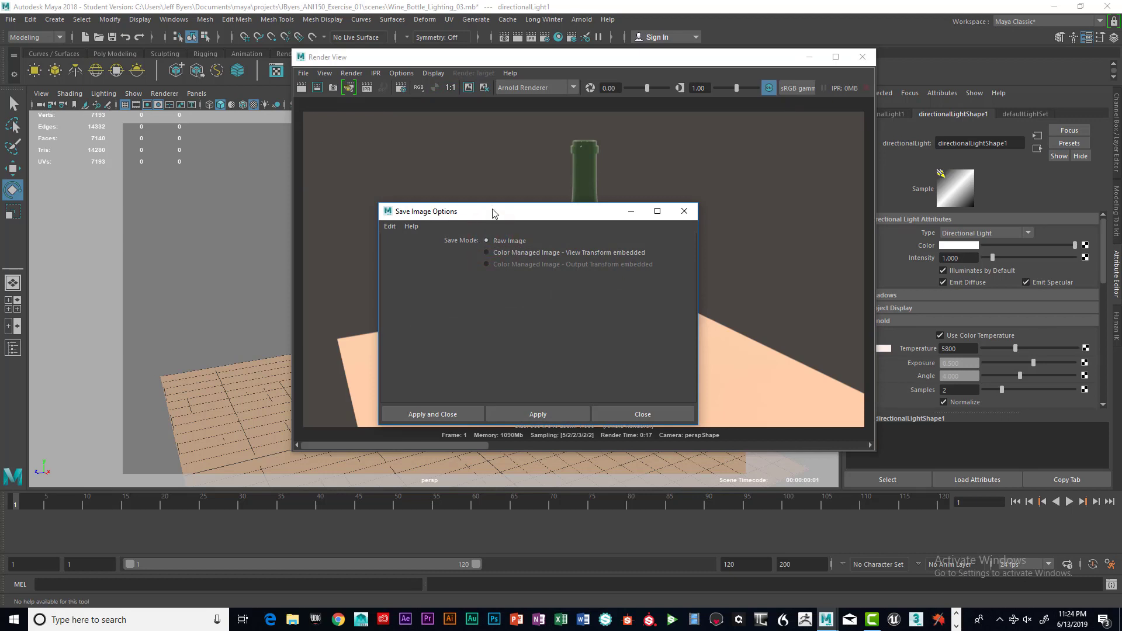
drag(493, 210, 494, 190)
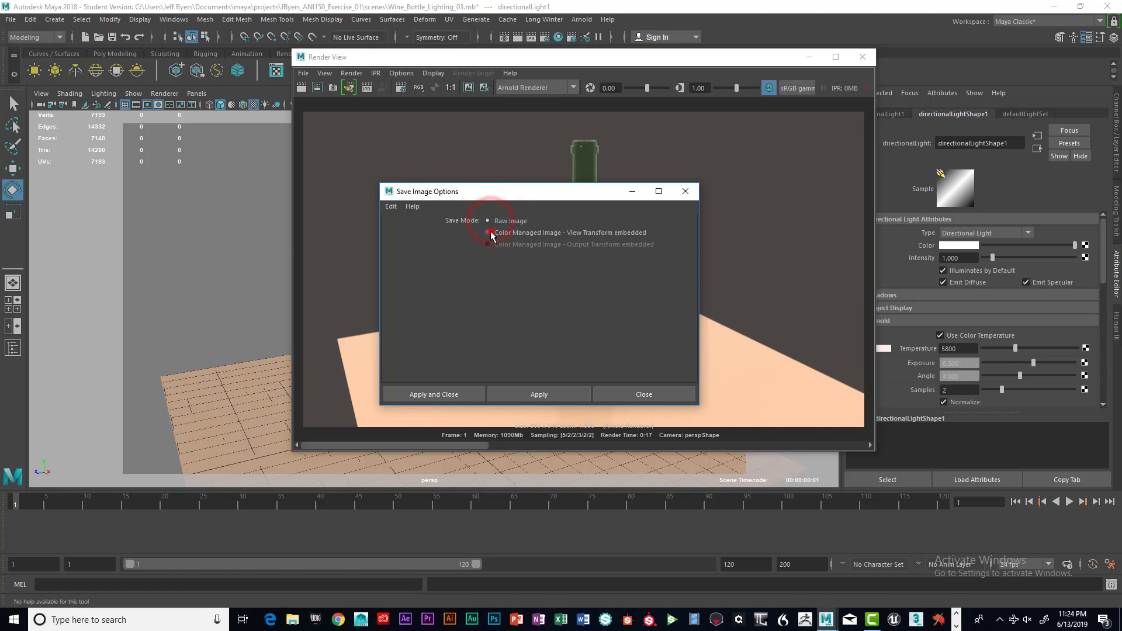
click(489, 232)
click(452, 393)
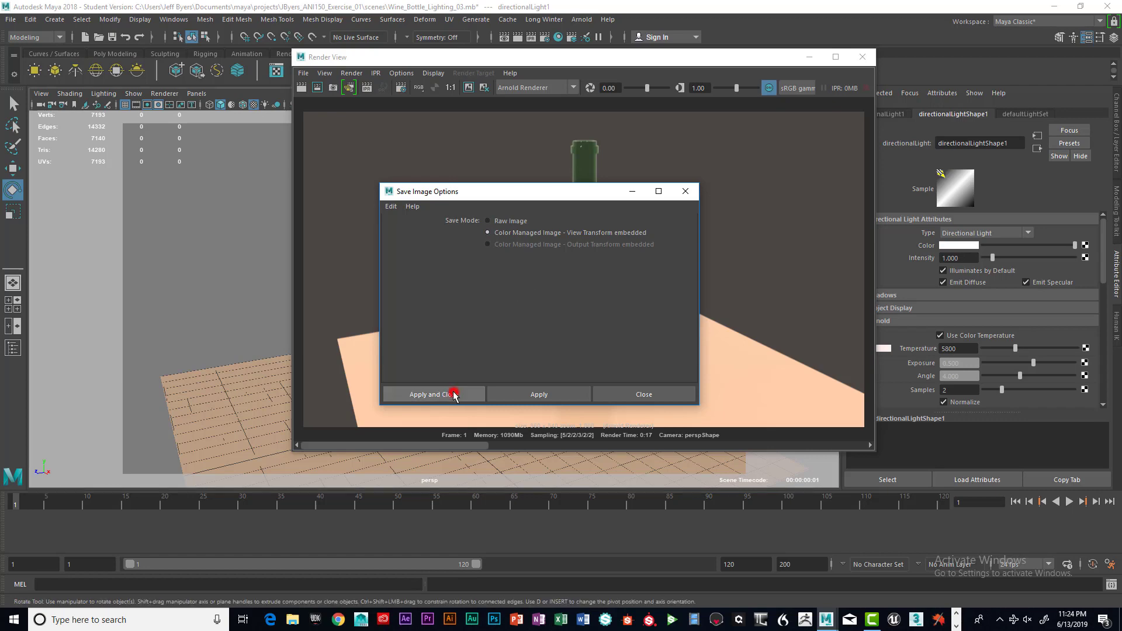
Step: Save the render as a JPEG in the project's images folder, named with the author's name prefix followed by _E2_Wine_Bottle_02
click(303, 73)
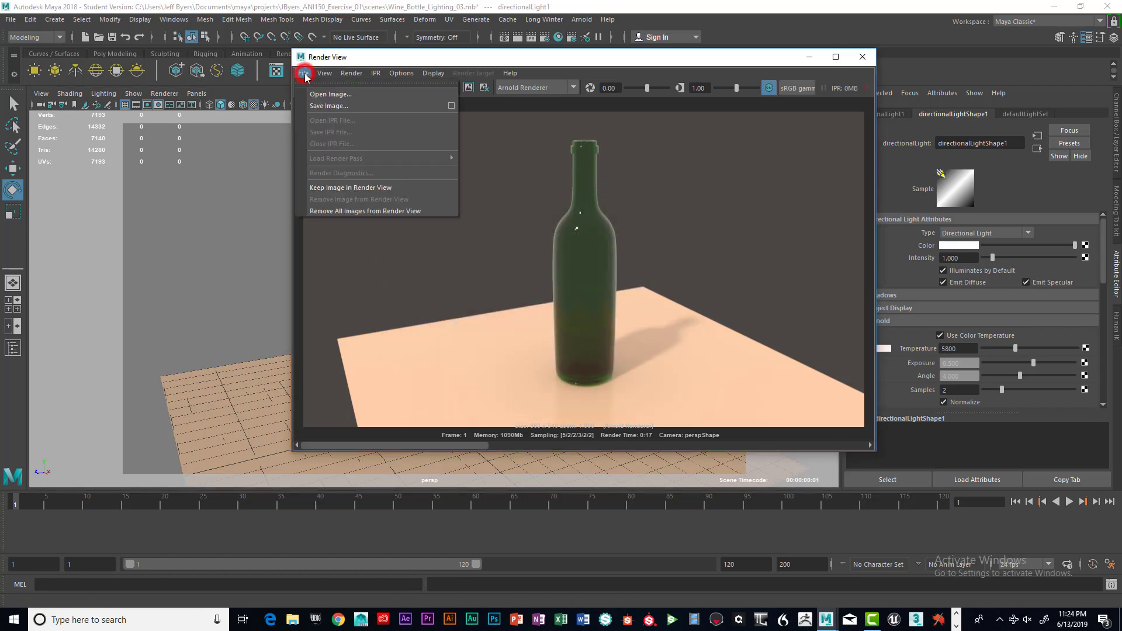
click(318, 106)
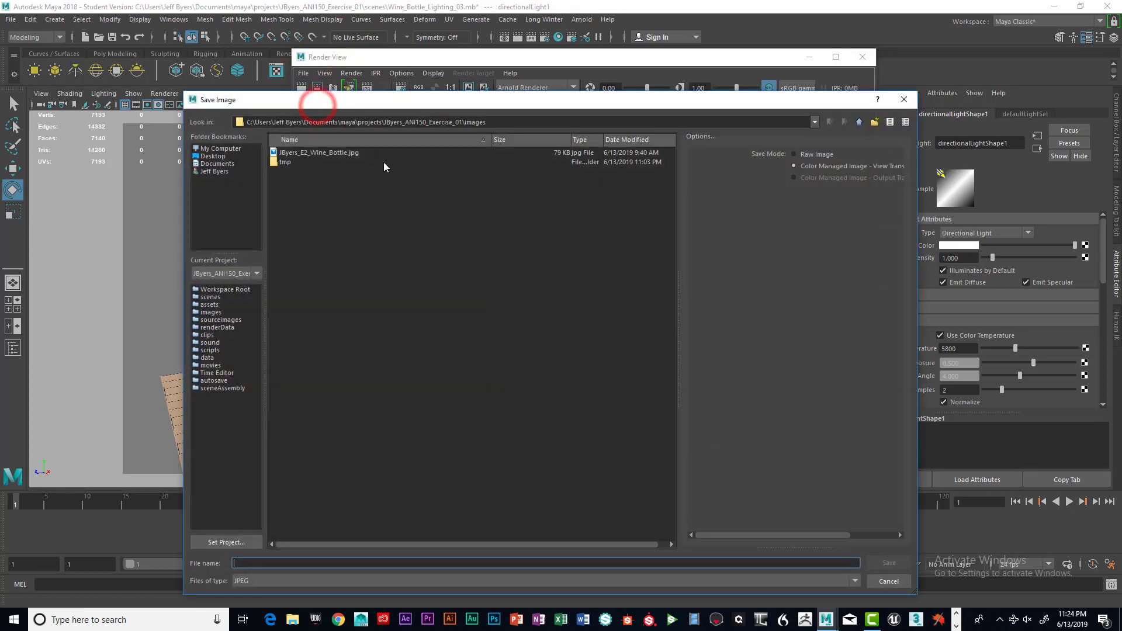
drag(542, 105, 615, 77)
click(350, 530)
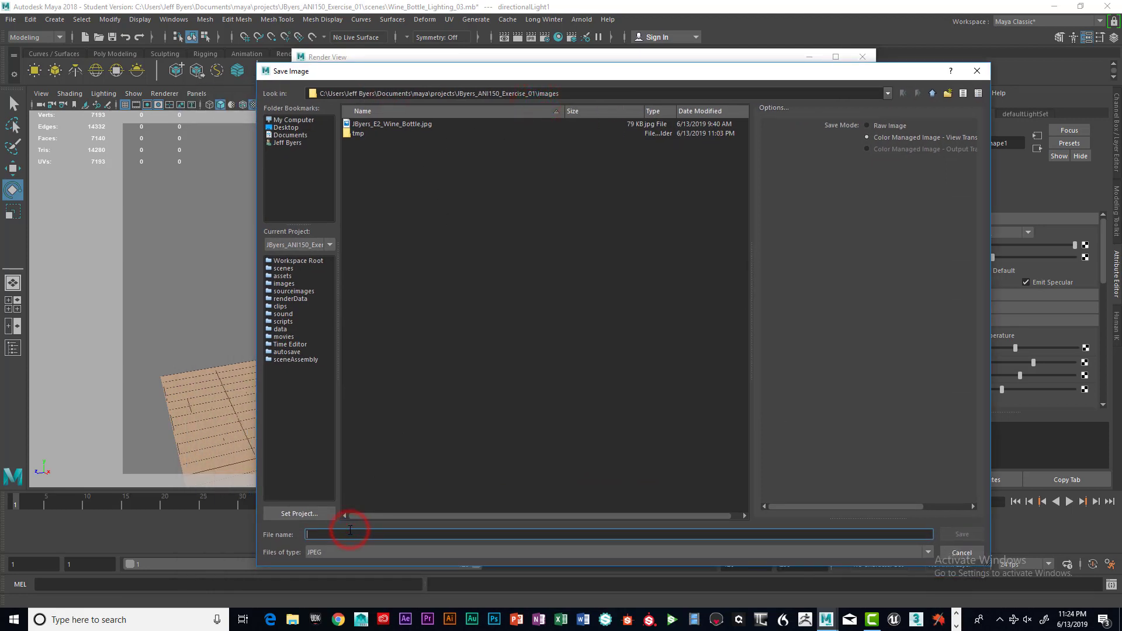
text(JByers_E2_Win)
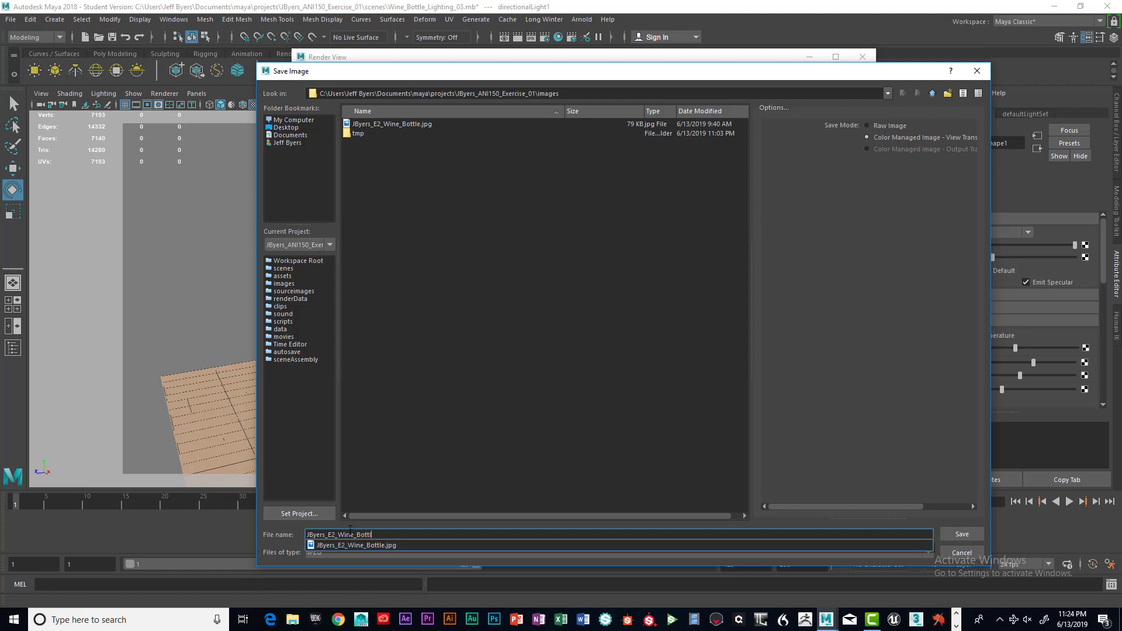
text(e)
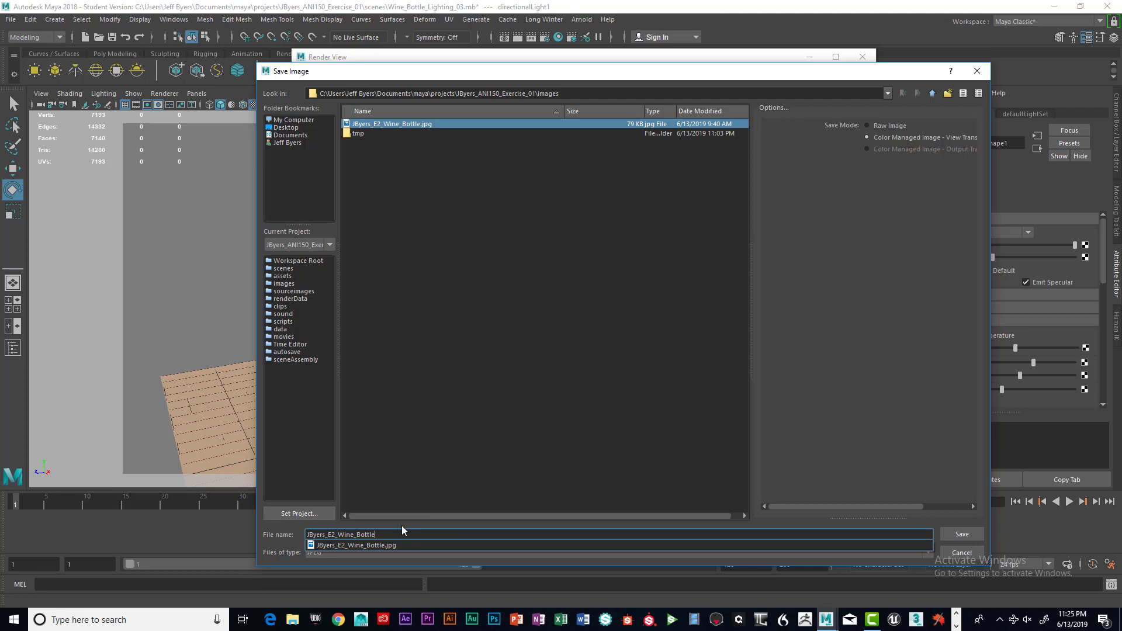
text(_02)
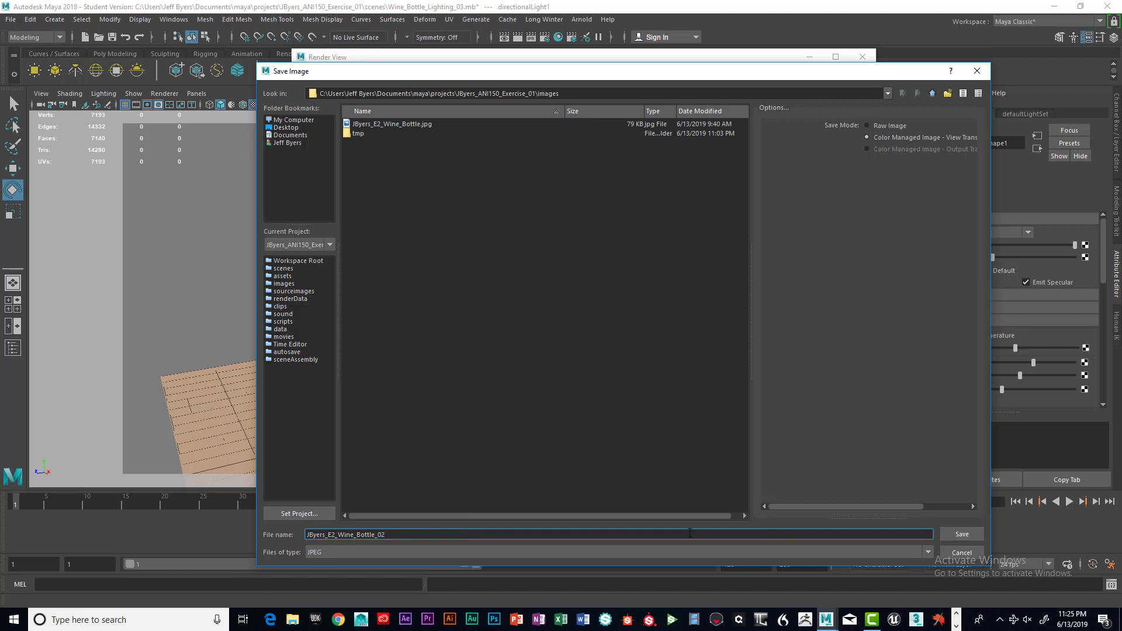
click(354, 560)
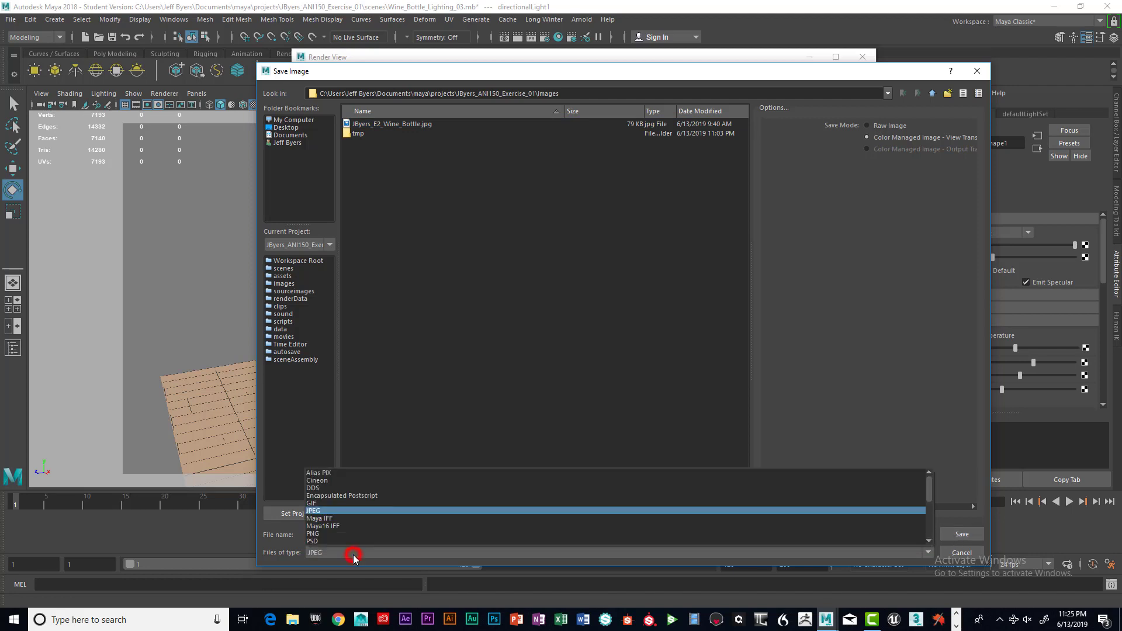
click(337, 508)
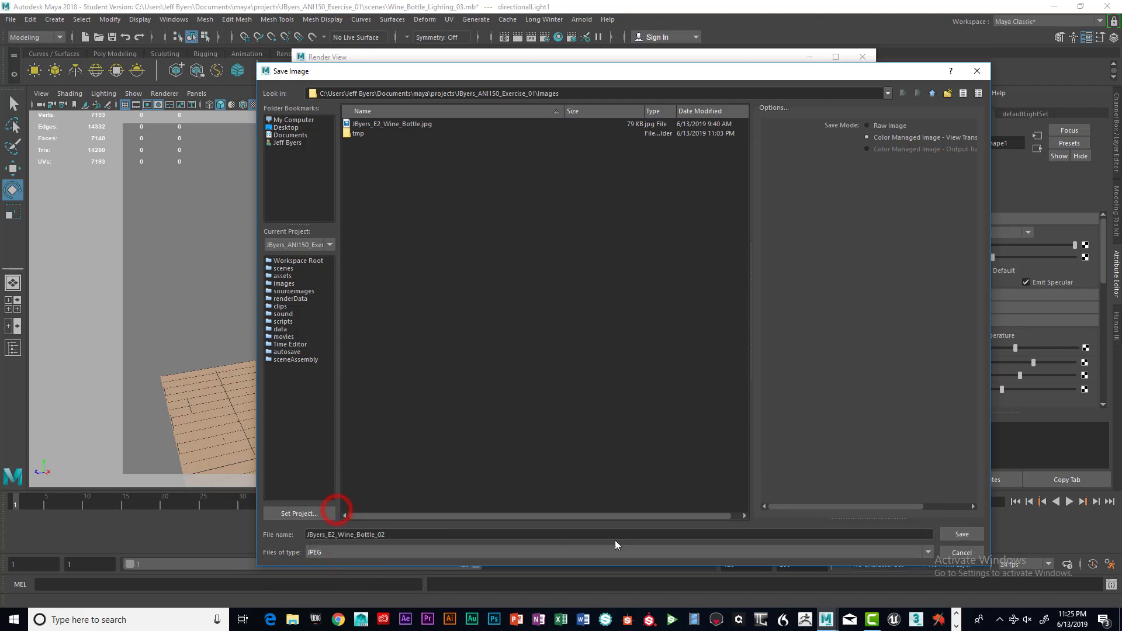
click(962, 534)
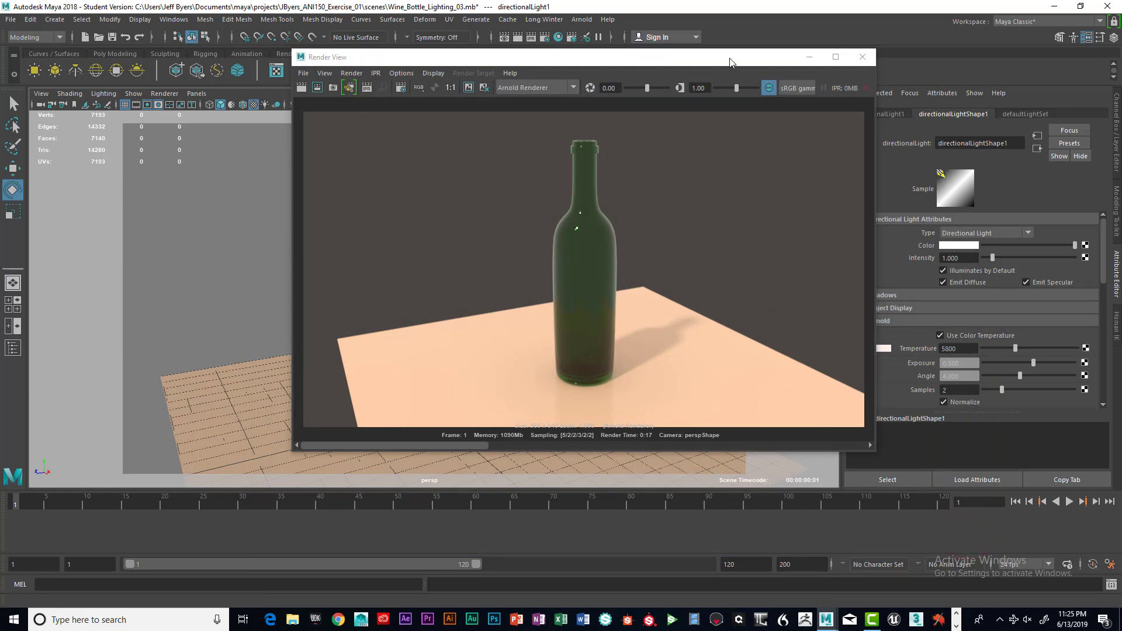
Step: Close the Render View to return to the persp viewport
click(730, 61)
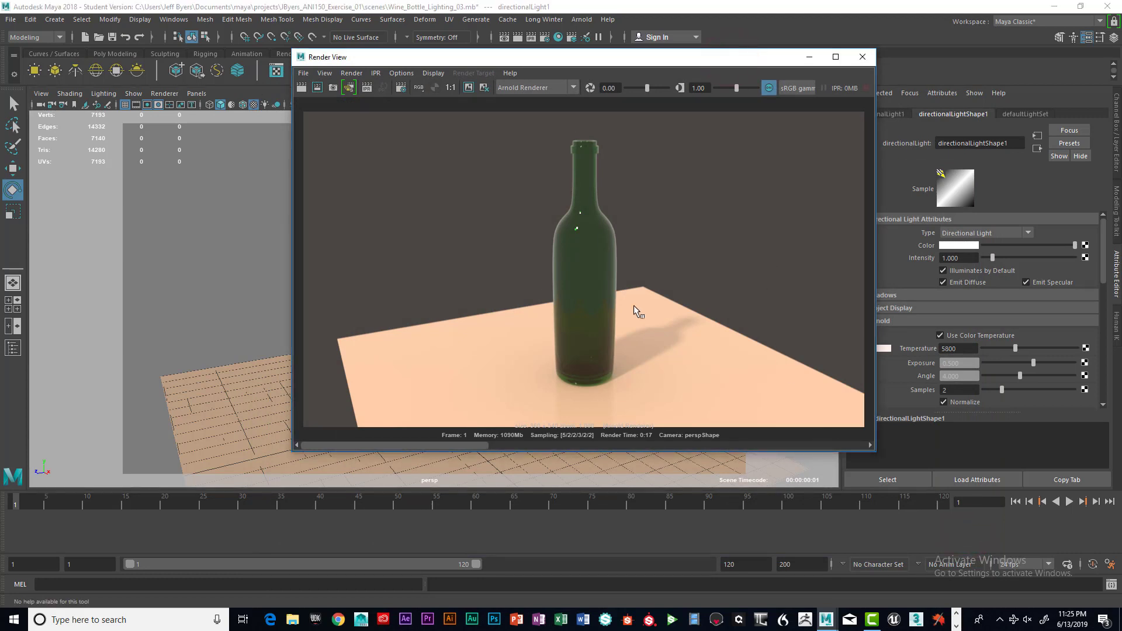
click(669, 307)
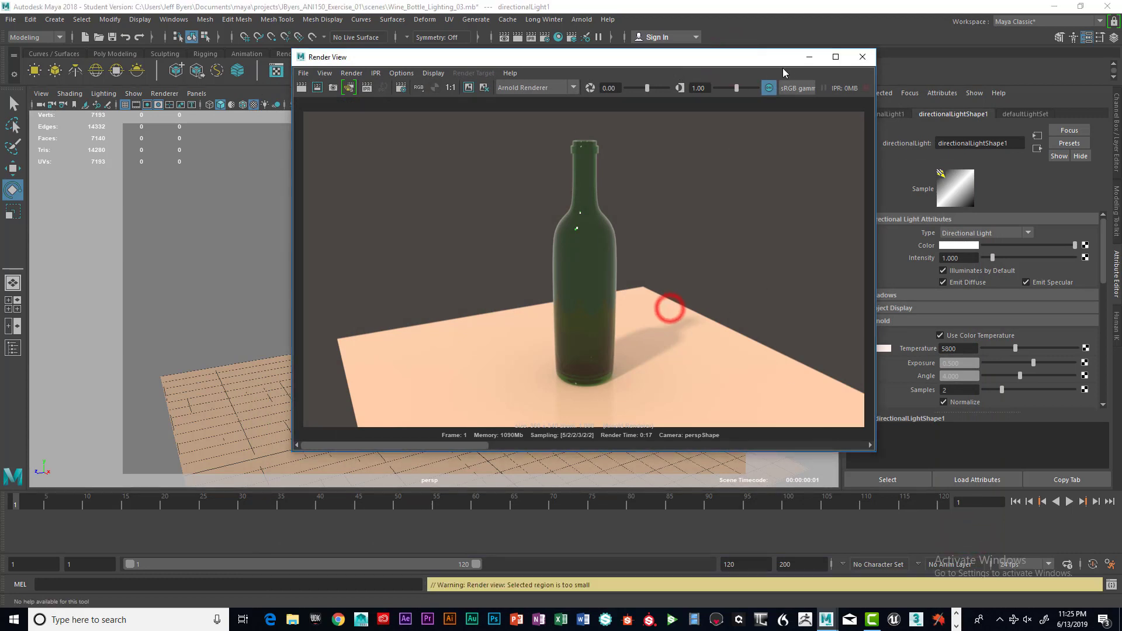
click(863, 57)
Step: Scale the ground plane under the wine bottle up uniformly to about 87.6
click(513, 351)
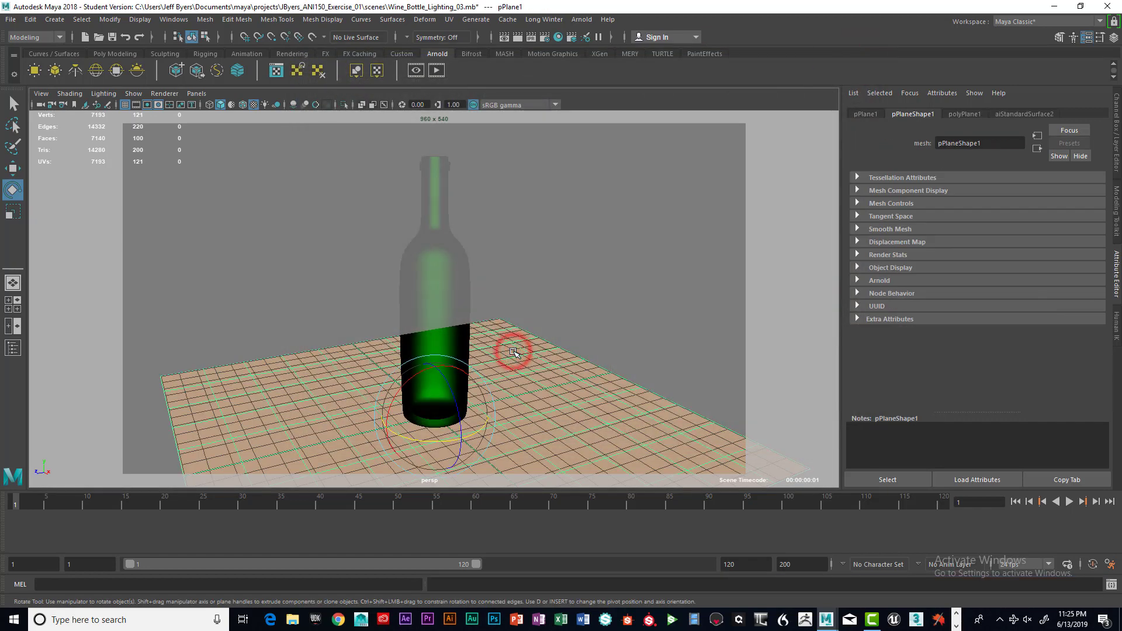
key(r)
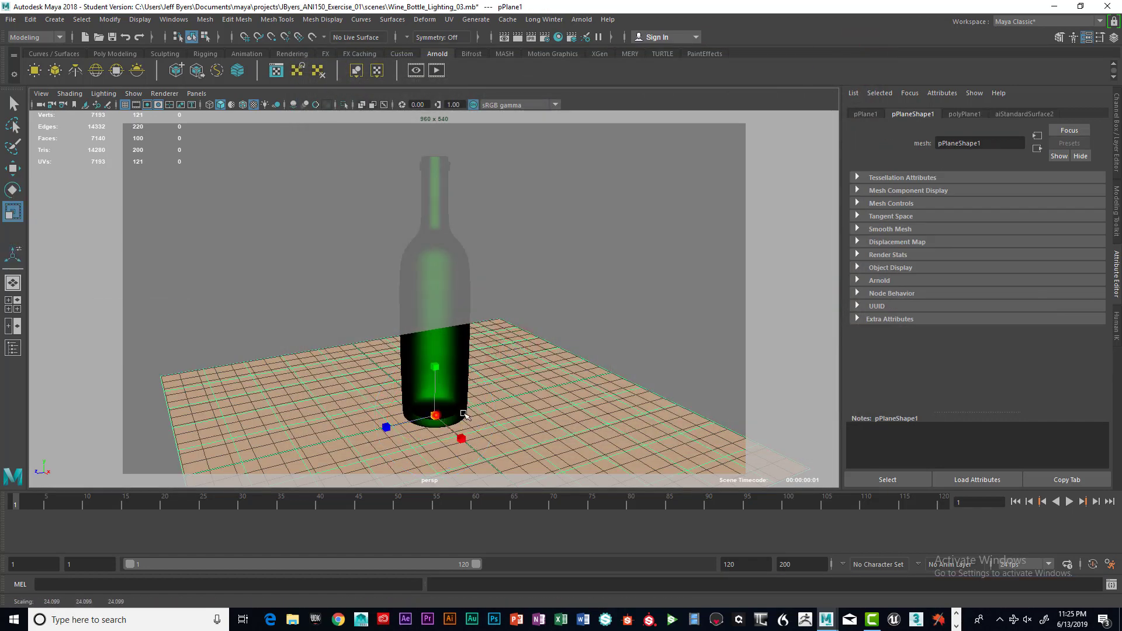
drag(434, 415, 671, 360)
scroll(671, 361, down, 6)
drag(434, 329, 512, 315)
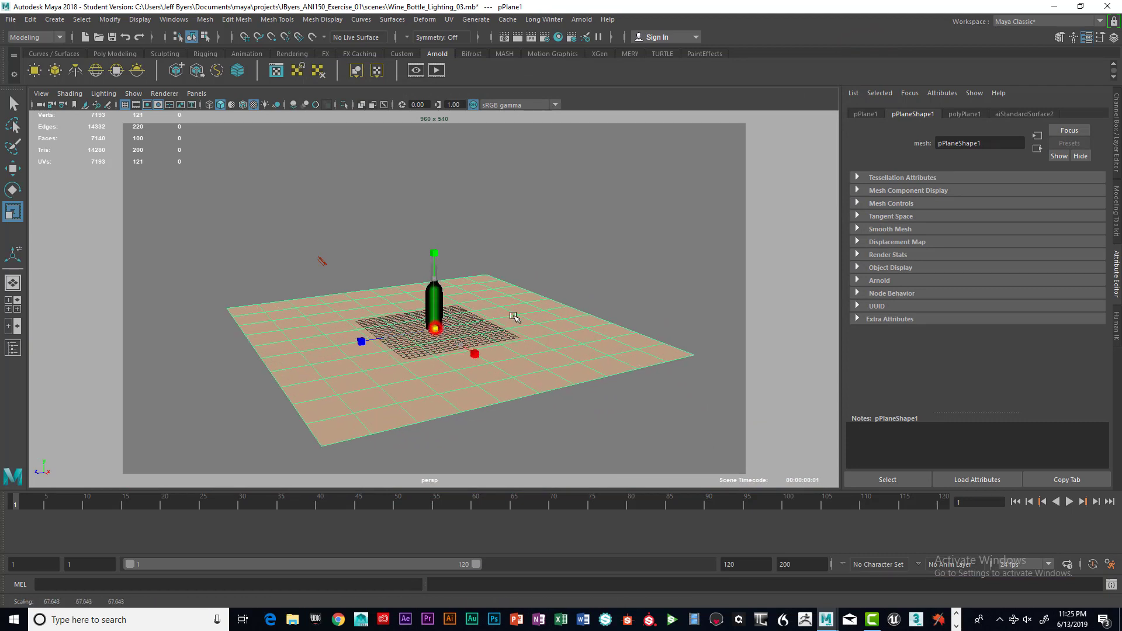
Step: Scale the sky dome light up slightly about its centre
click(543, 187)
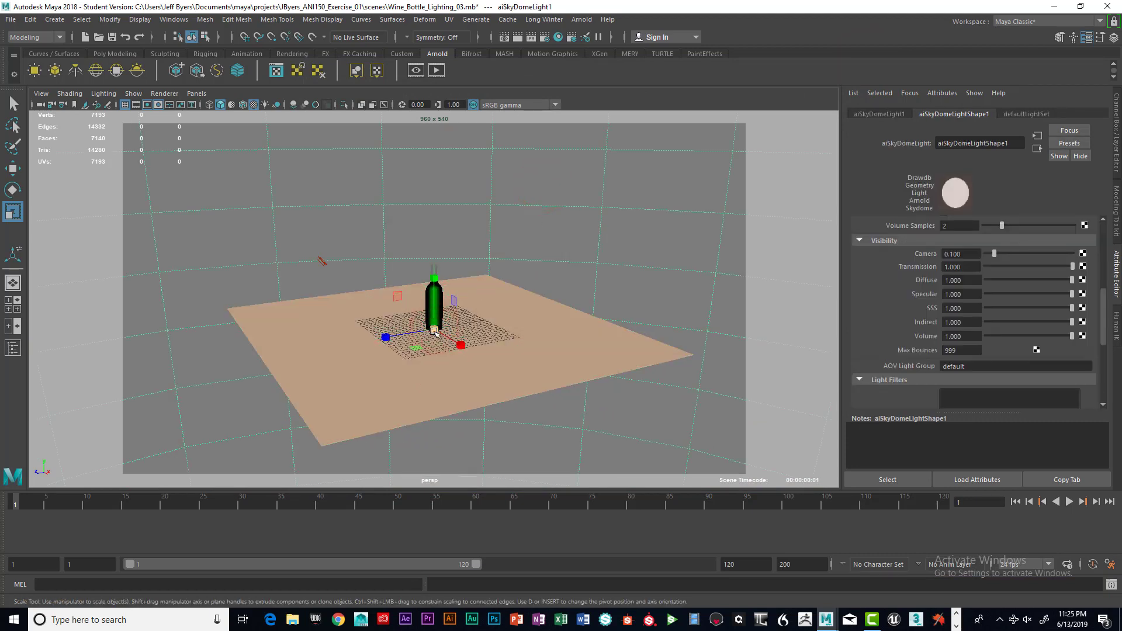
drag(435, 331, 519, 331)
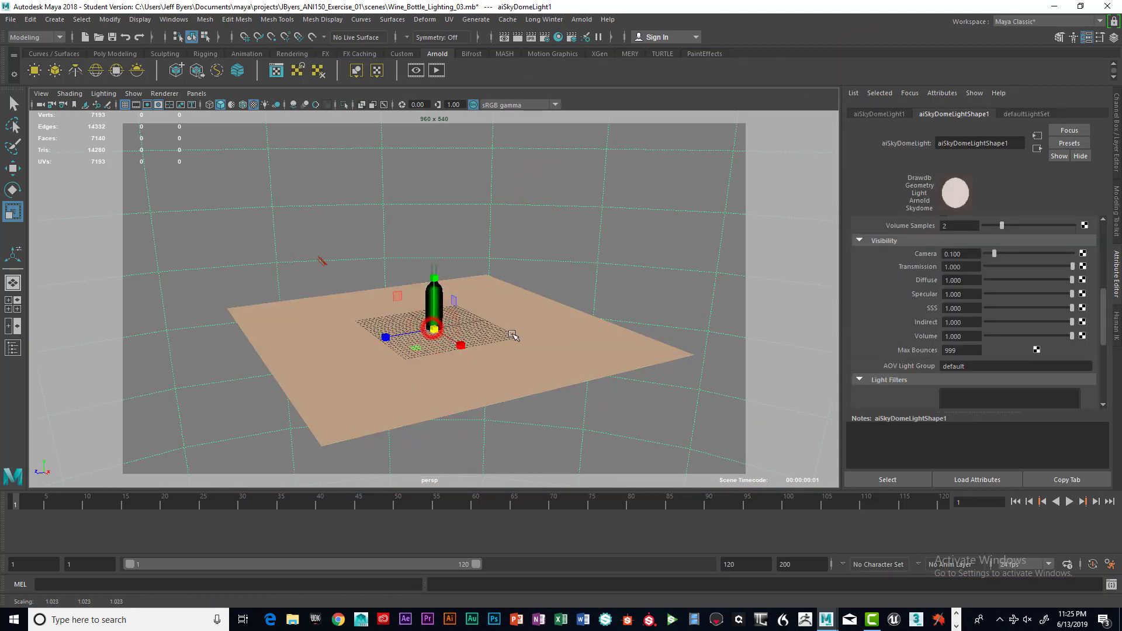
click(551, 280)
Step: Start exporting only the wine bottle mesh with the file type set to mayaBinary, and cancel at the file name
click(521, 325)
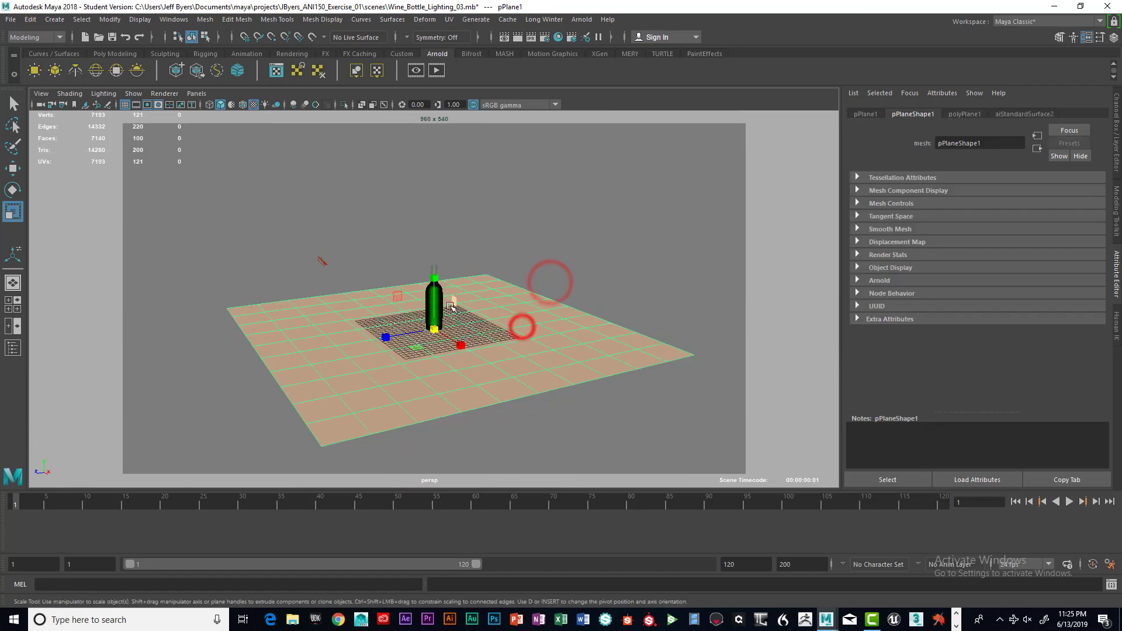
click(440, 296)
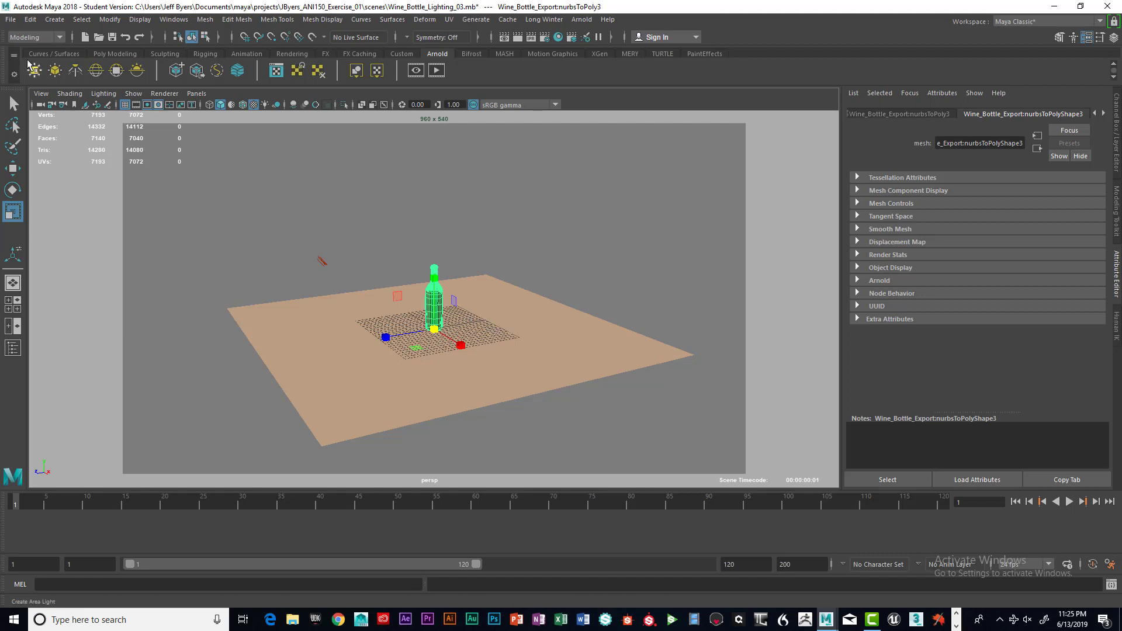
click(12, 21)
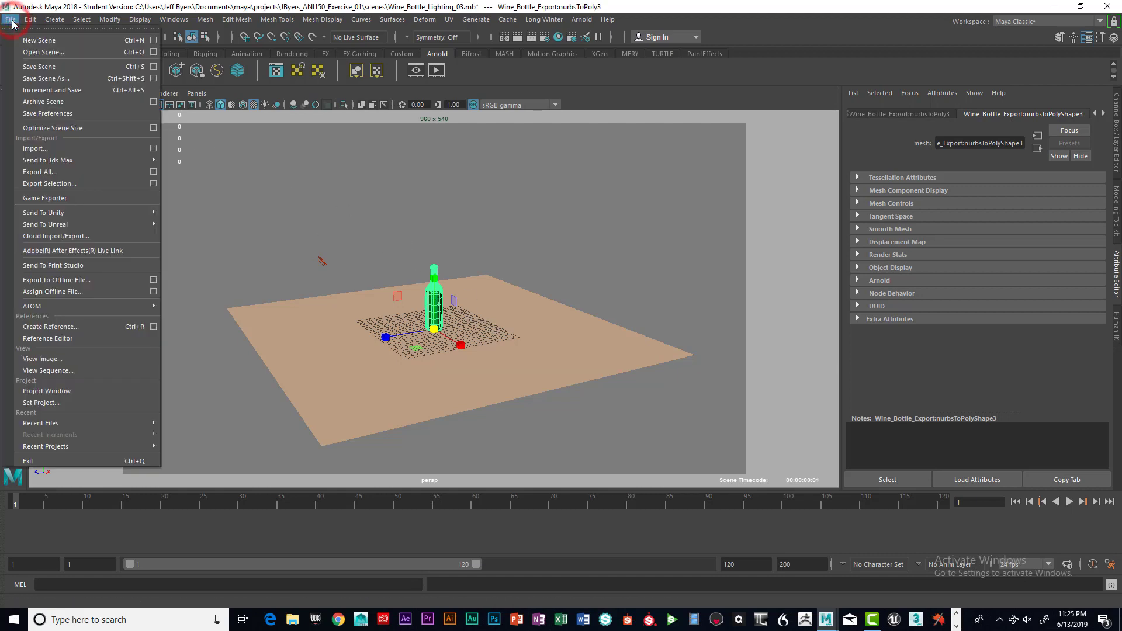
click(154, 185)
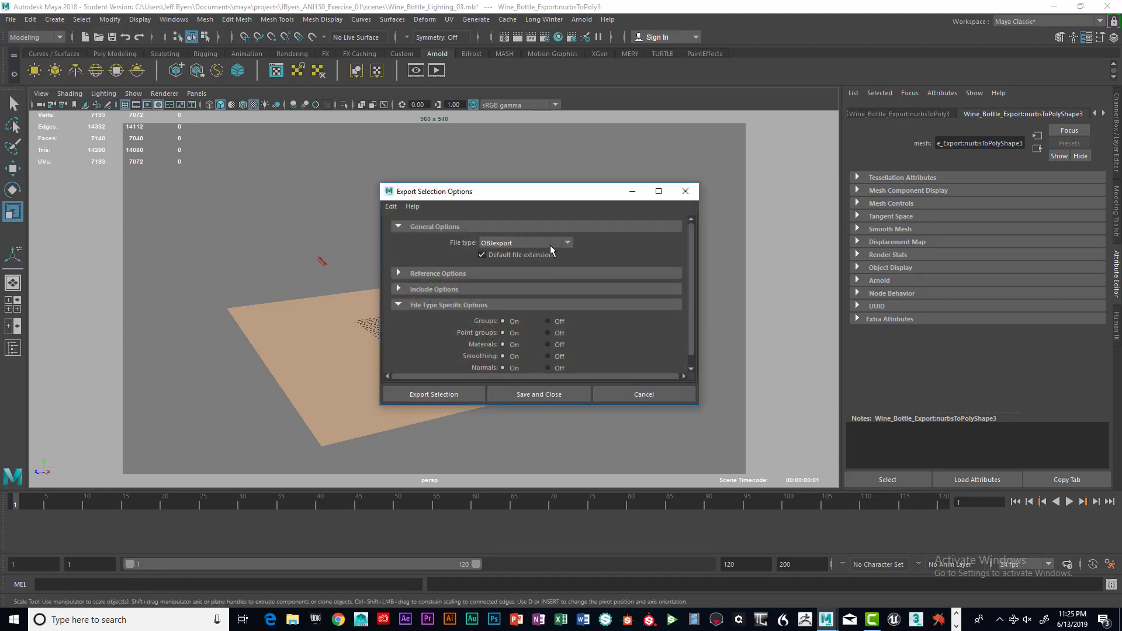
click(554, 244)
scroll(534, 339, up, 5)
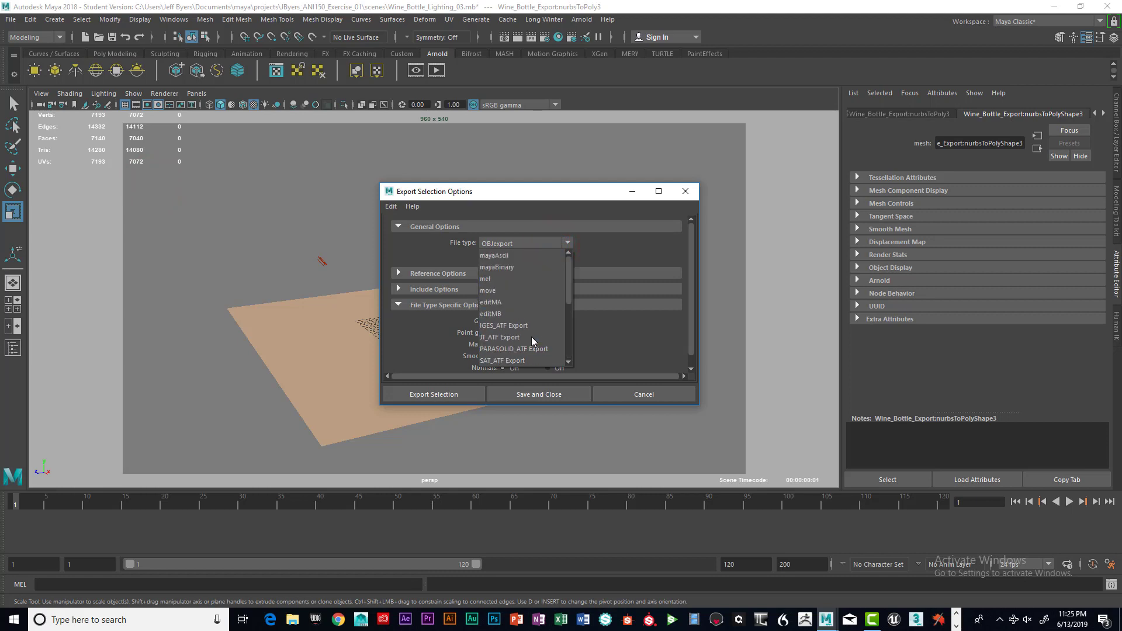
scroll(527, 326, down, 5)
scroll(524, 311, up, 5)
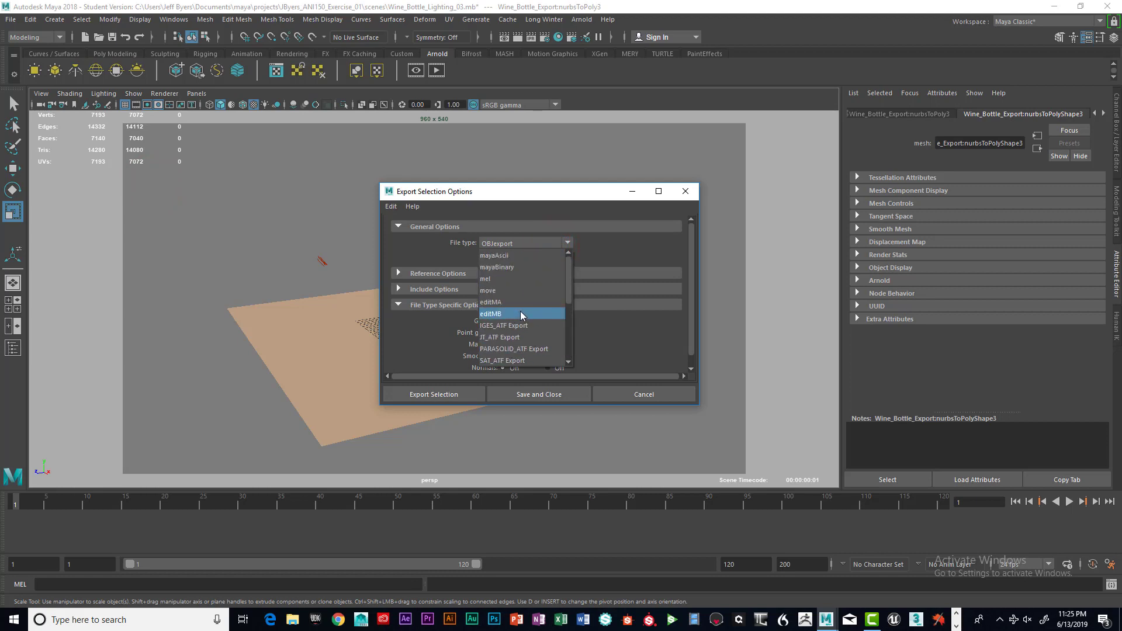
click(507, 268)
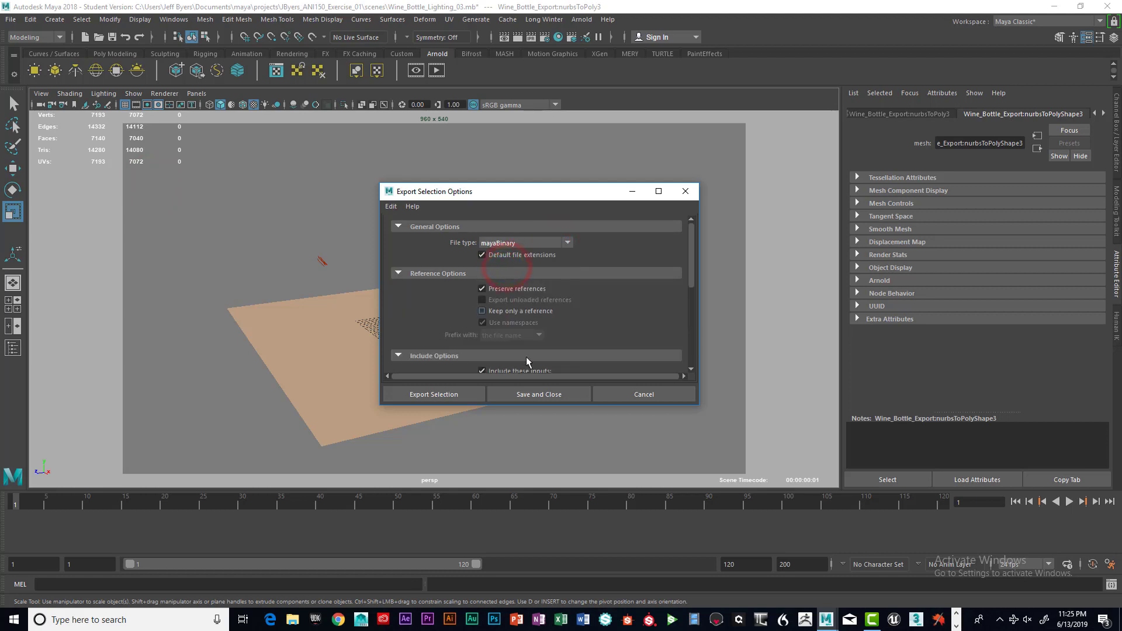
click(462, 394)
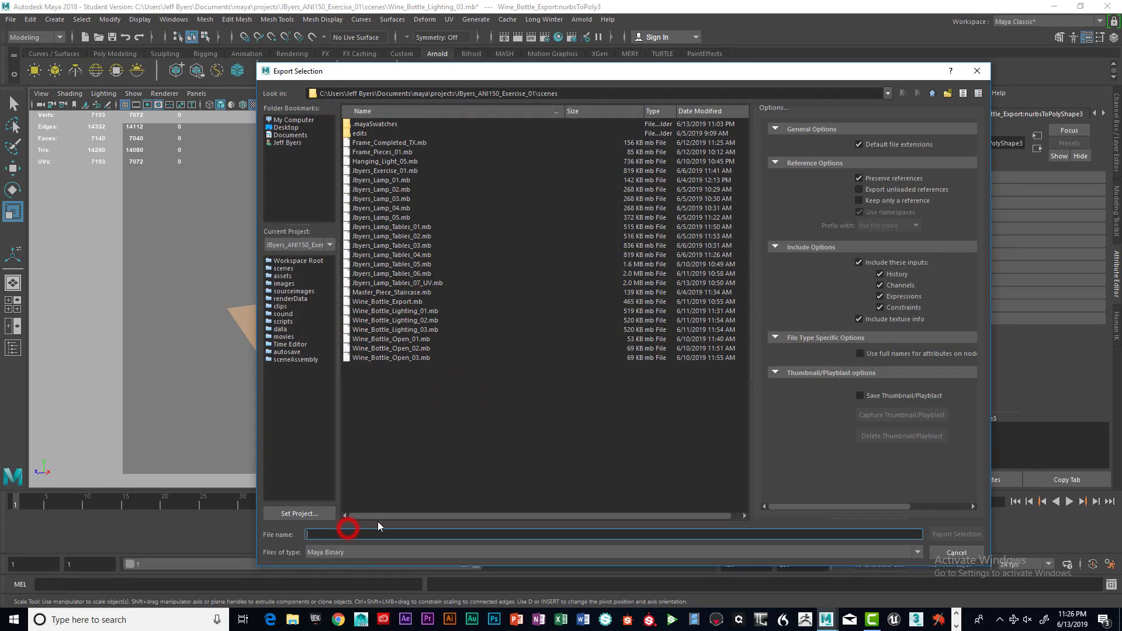
click(956, 550)
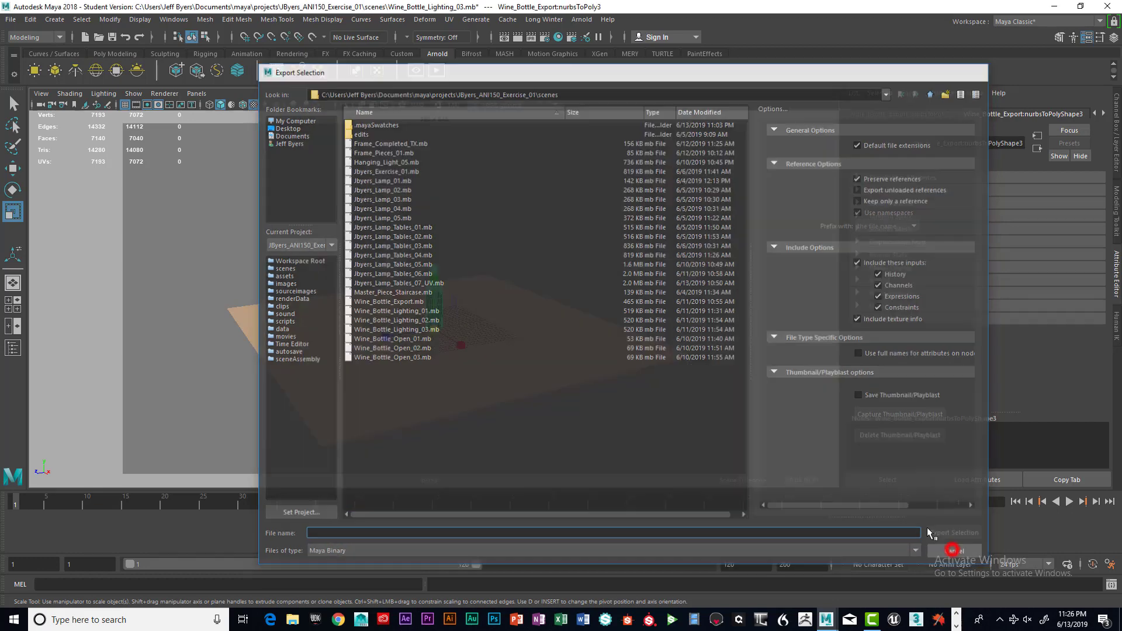
Step: Look over the project's scene files available for import and cancel without importing
click(10, 19)
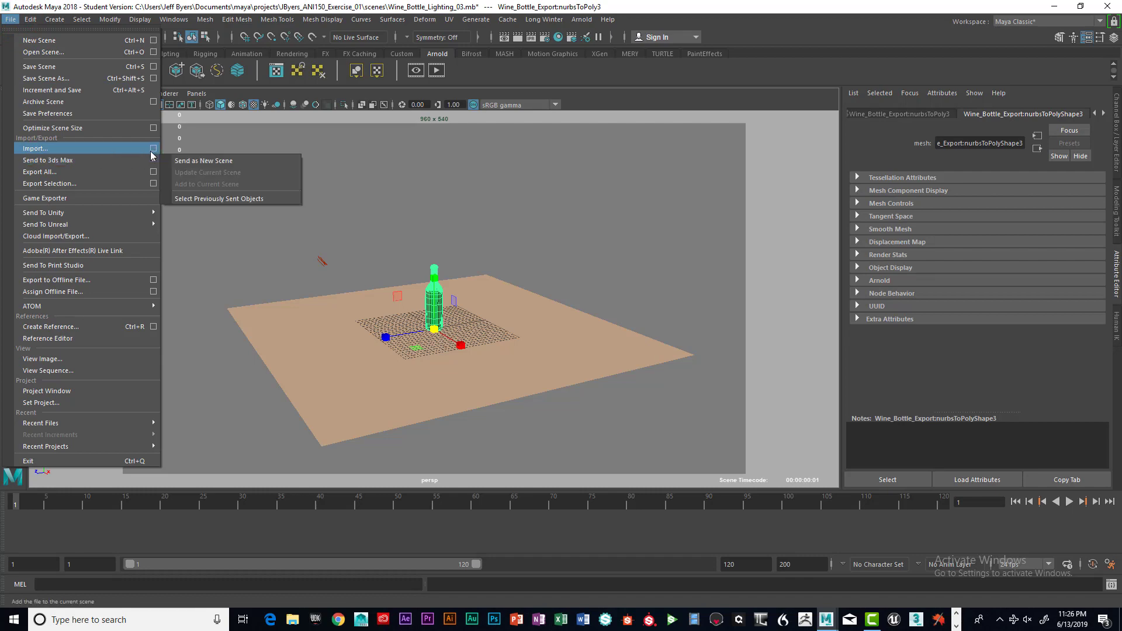
click(46, 149)
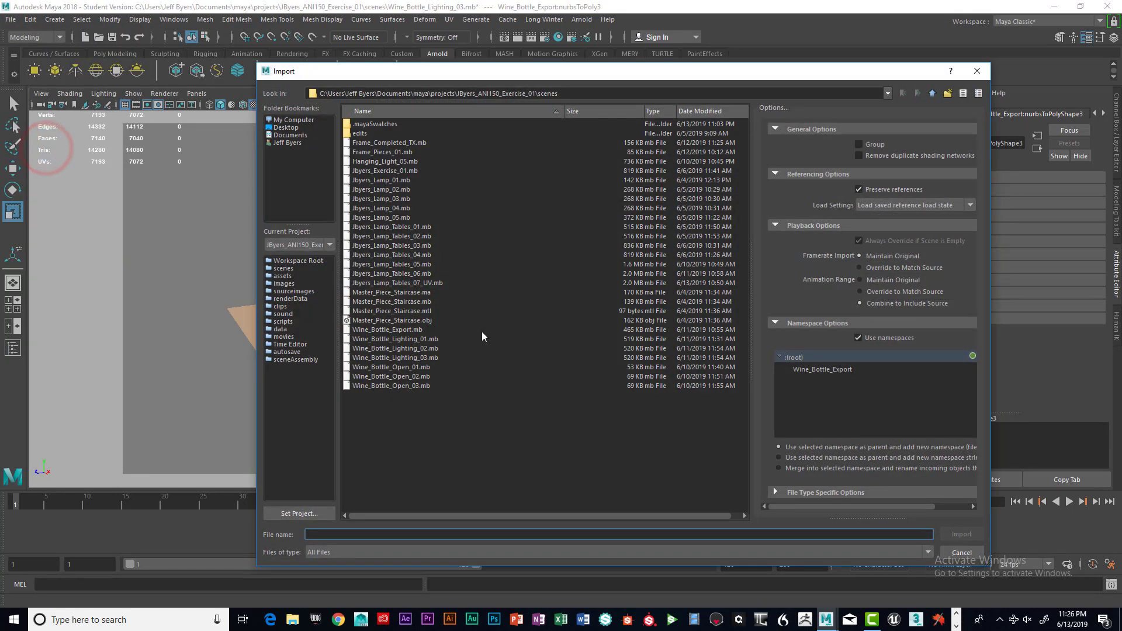
click(958, 553)
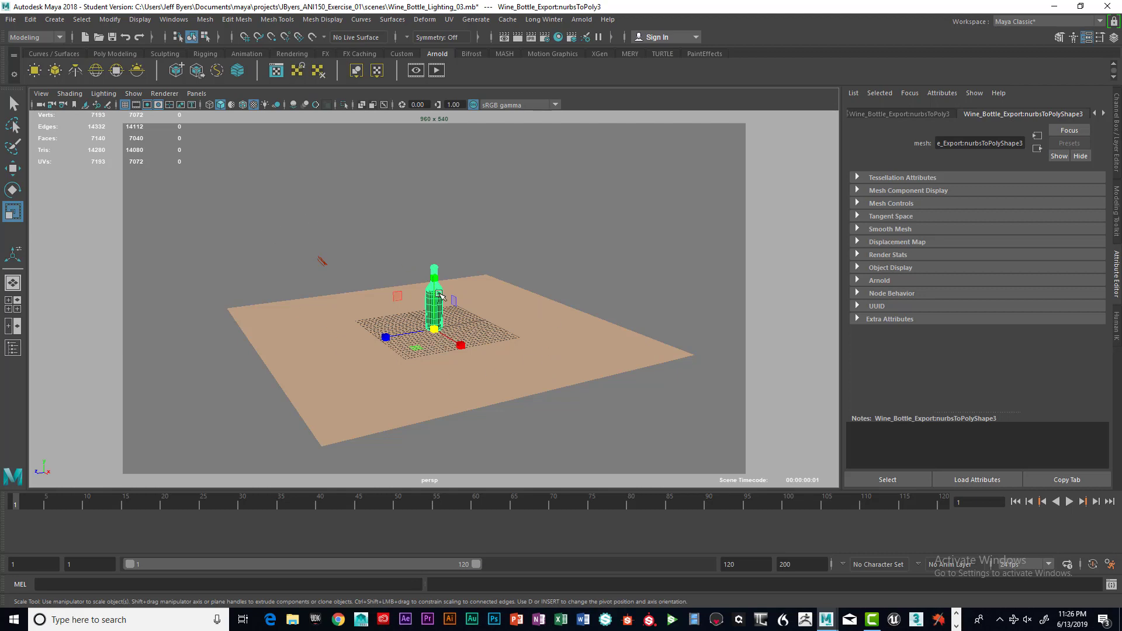
Step: Inspect the directional light and the sky dome light by selecting each one in the viewport
click(504, 173)
click(323, 263)
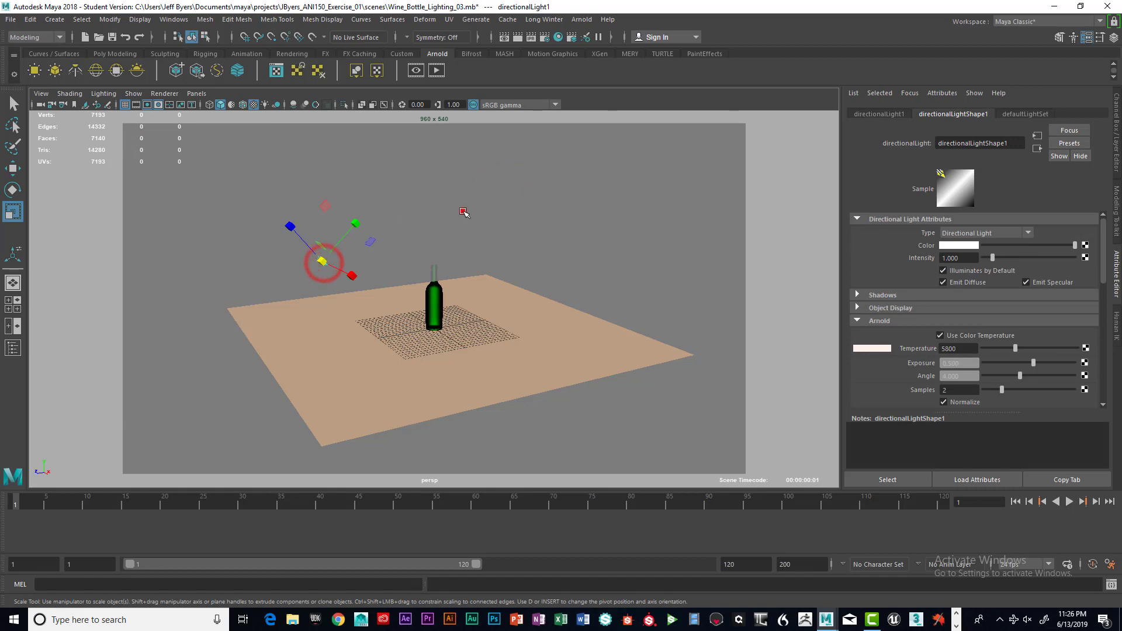
click(466, 211)
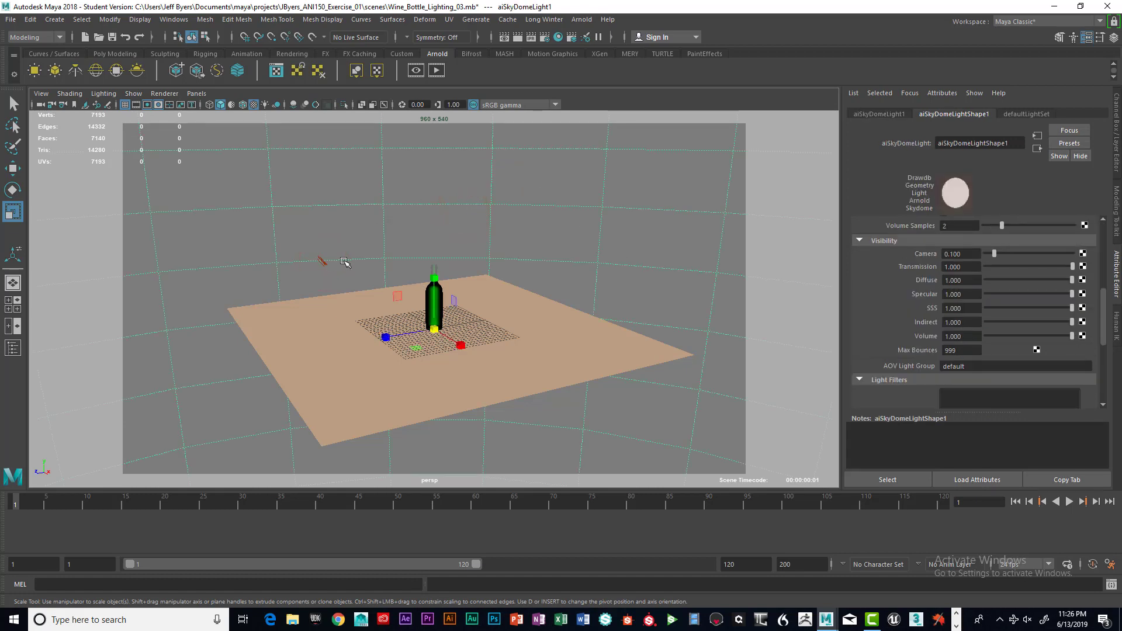